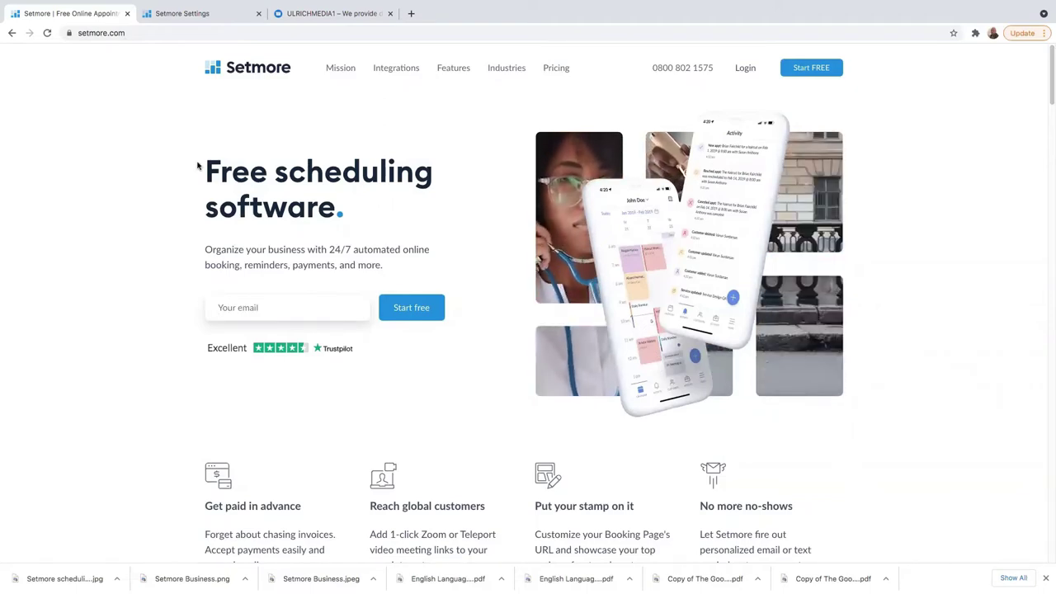
- Examine the Free, Premium and Pro plans on the home page, comparing monthly and annual billing
scroll(498, 299, "down", 15)
scroll(496, 295, "down", 15)
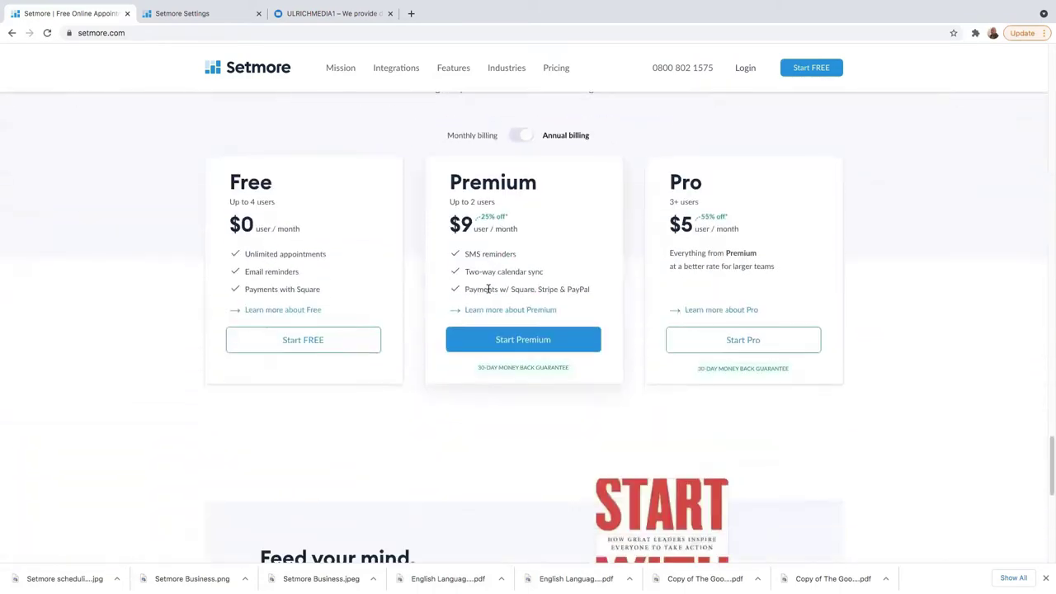
scroll(487, 289, "up", 2)
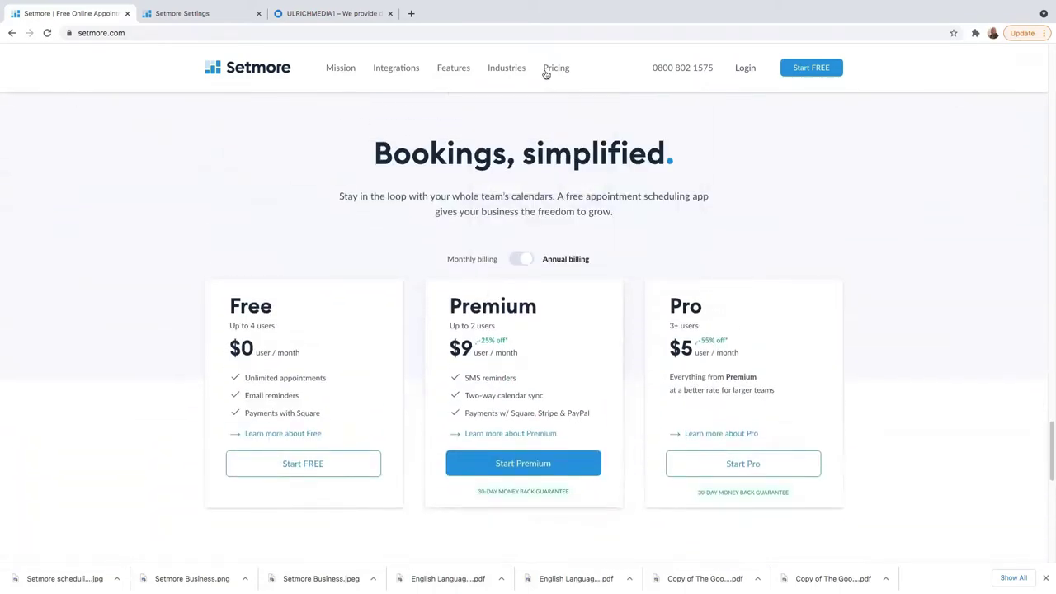
mouse_move(561, 70)
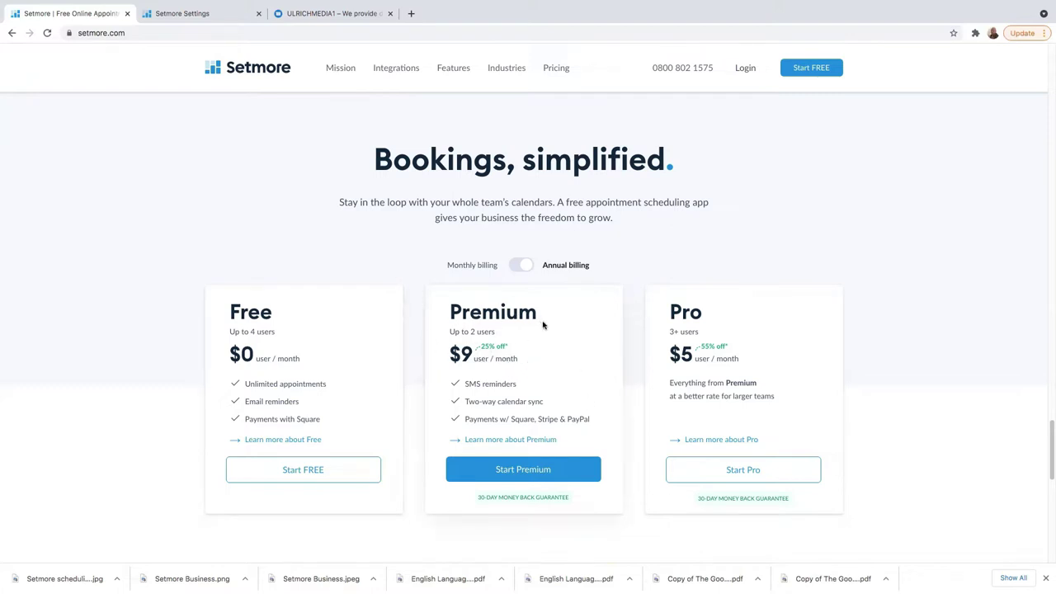
scroll(544, 330, "down", 3)
scroll(545, 331, "up", 2)
scroll(544, 334, "up", 1)
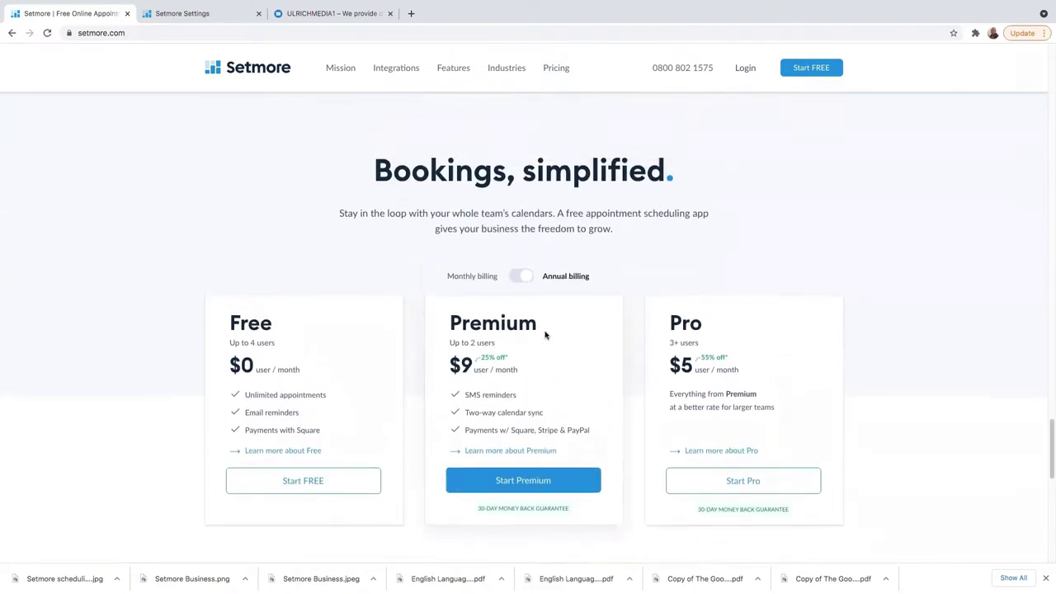
left_click(517, 275)
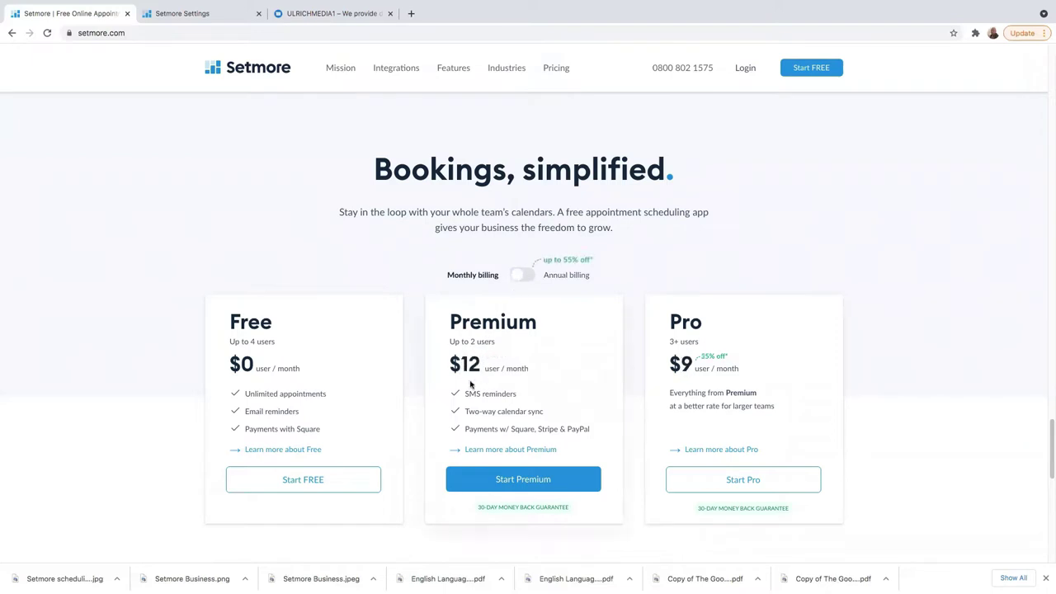
left_click(528, 277)
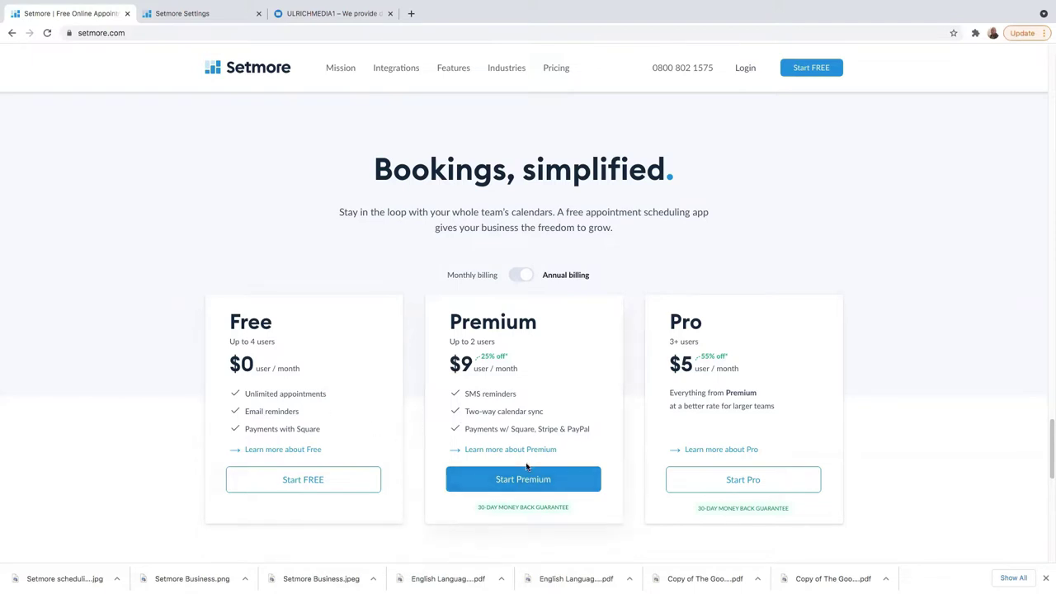
- Open the sign-up page for the Premium plan and look over its account registration form
left_click(512, 486)
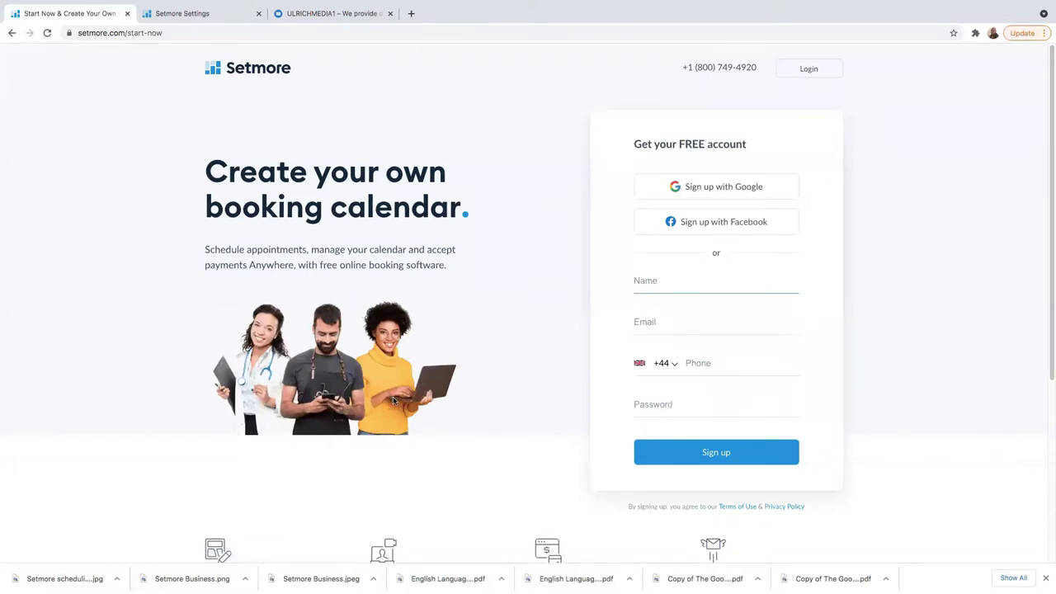
scroll(393, 400, "down", 5)
scroll(396, 405, "up", 4)
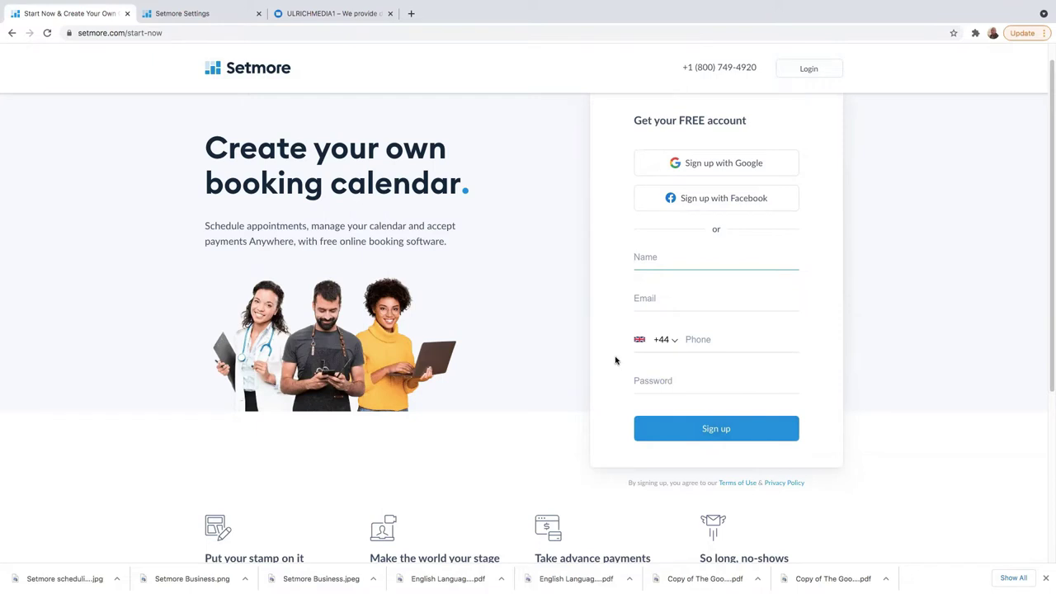
- Switch to the signed-in Setmore account and review its dashboard, weekly calendar and the customer's appointment list
left_click(189, 15)
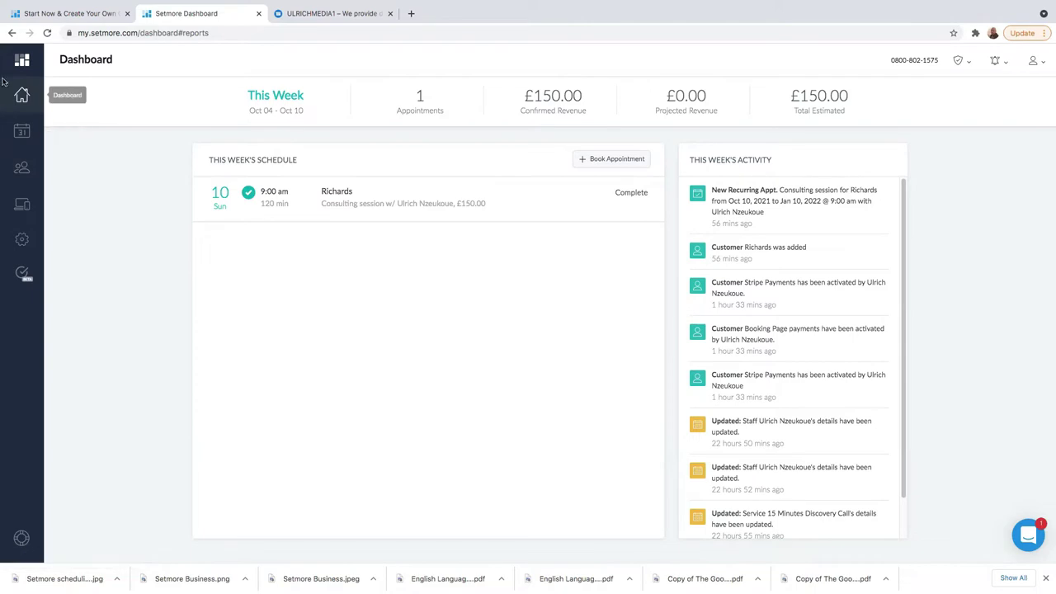
left_click(23, 95)
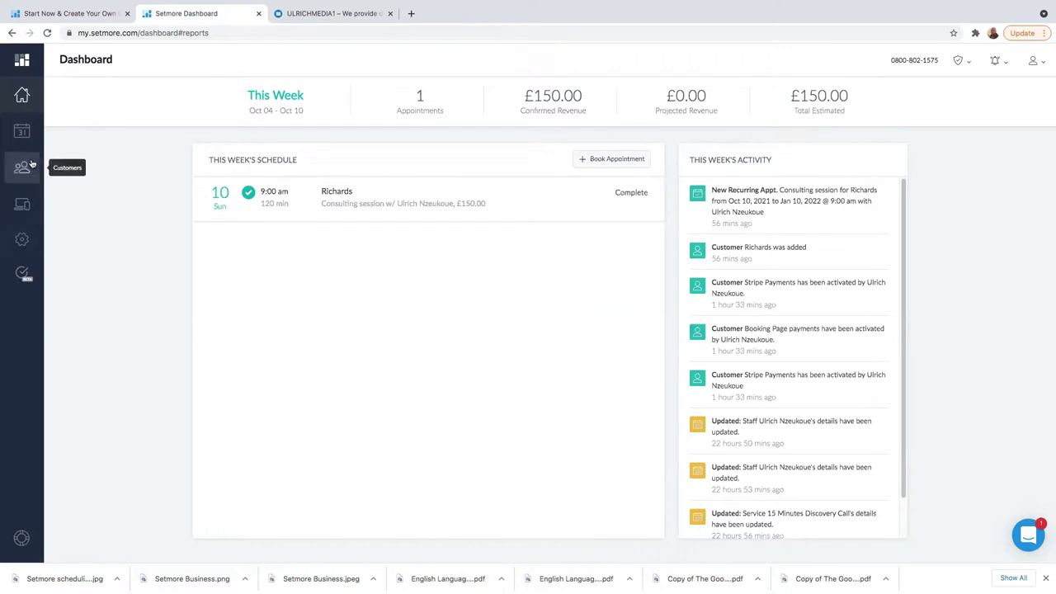
left_click(22, 130)
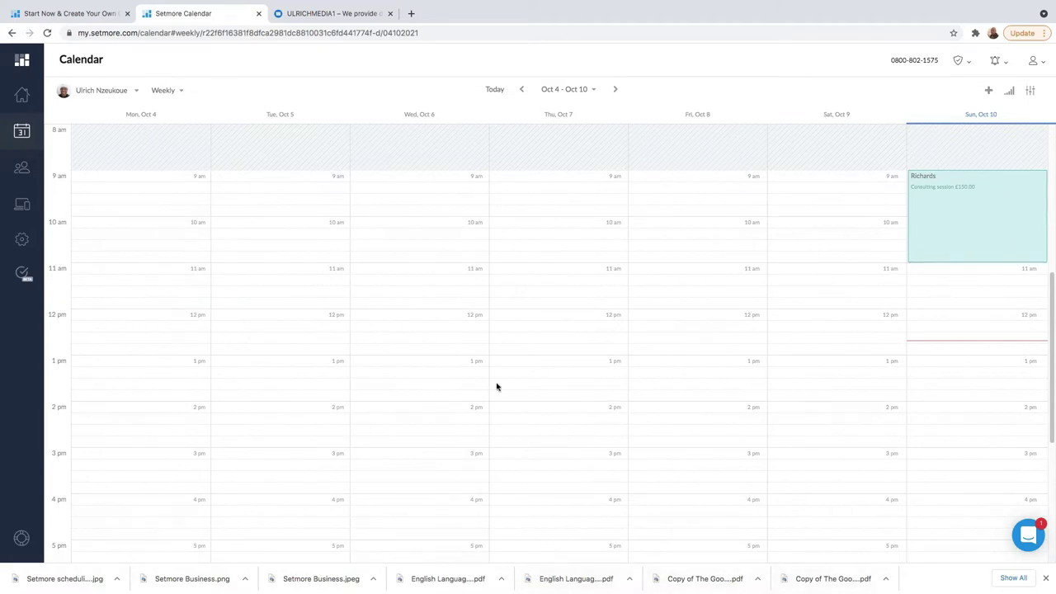
left_click(22, 172)
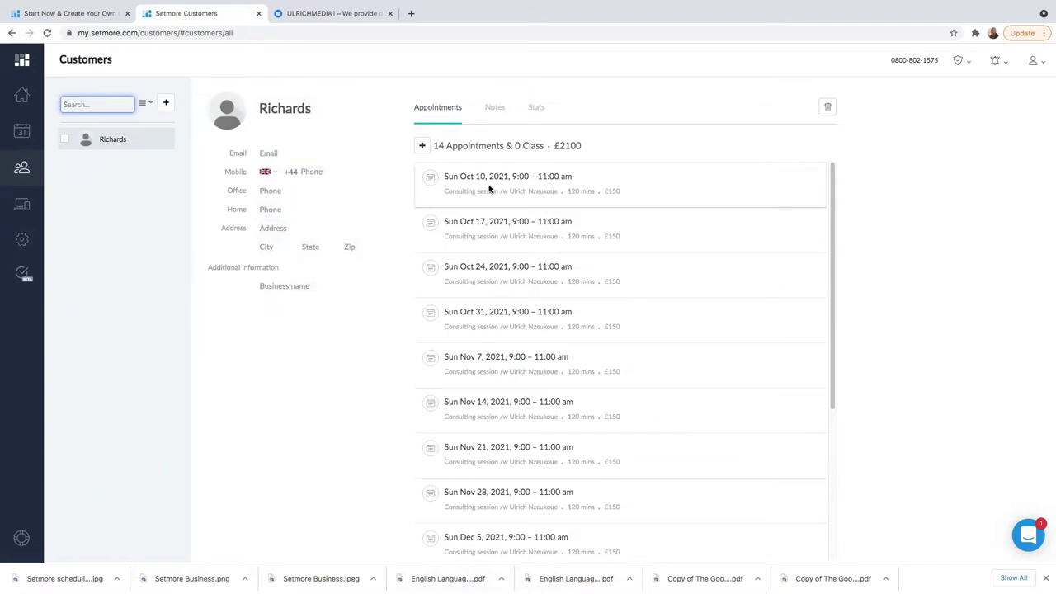
scroll(526, 433, "down", 3)
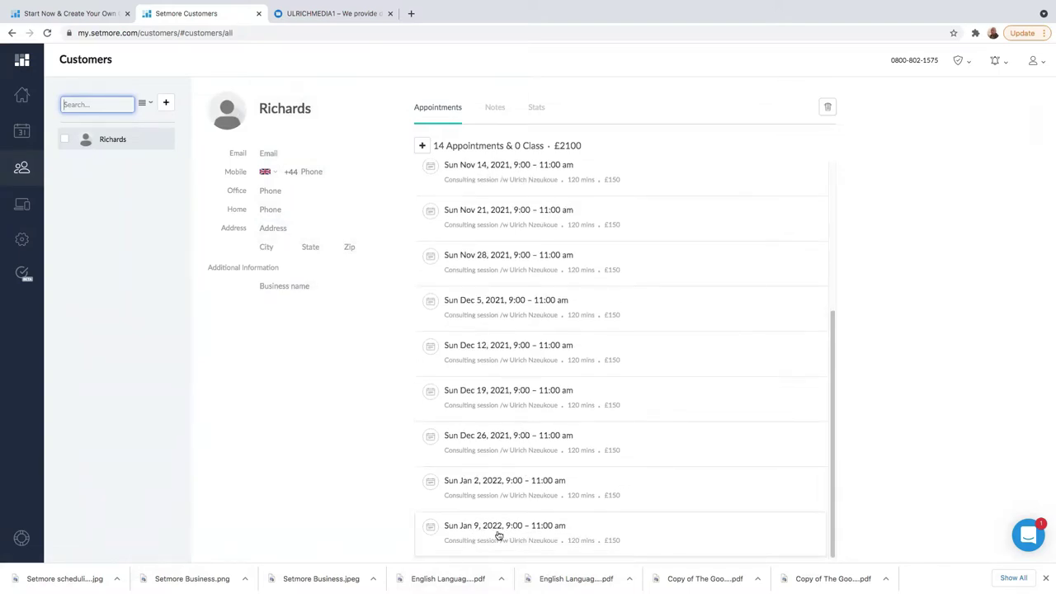
- Visit the public booking page from Apps & Integrations and examine its class, staff, services, photos and reviews sections and business hours
left_click(23, 202)
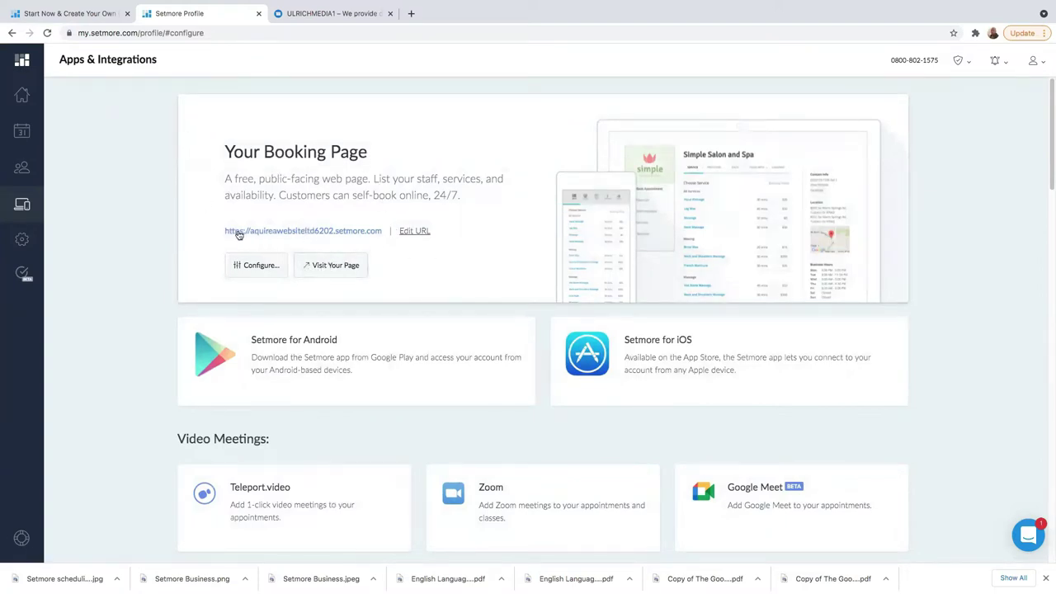
left_click(328, 268)
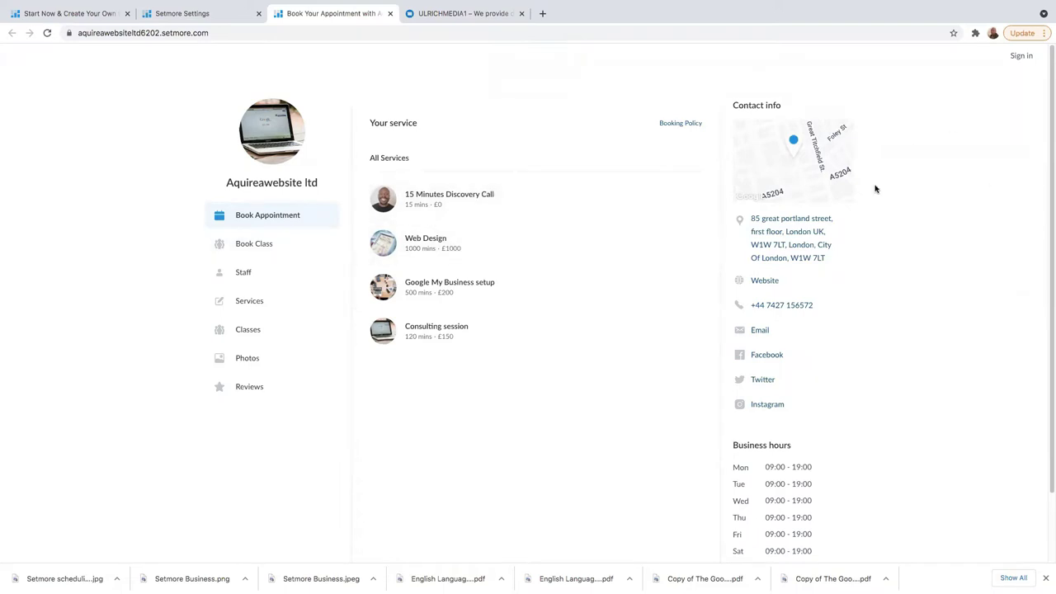
left_click(247, 245)
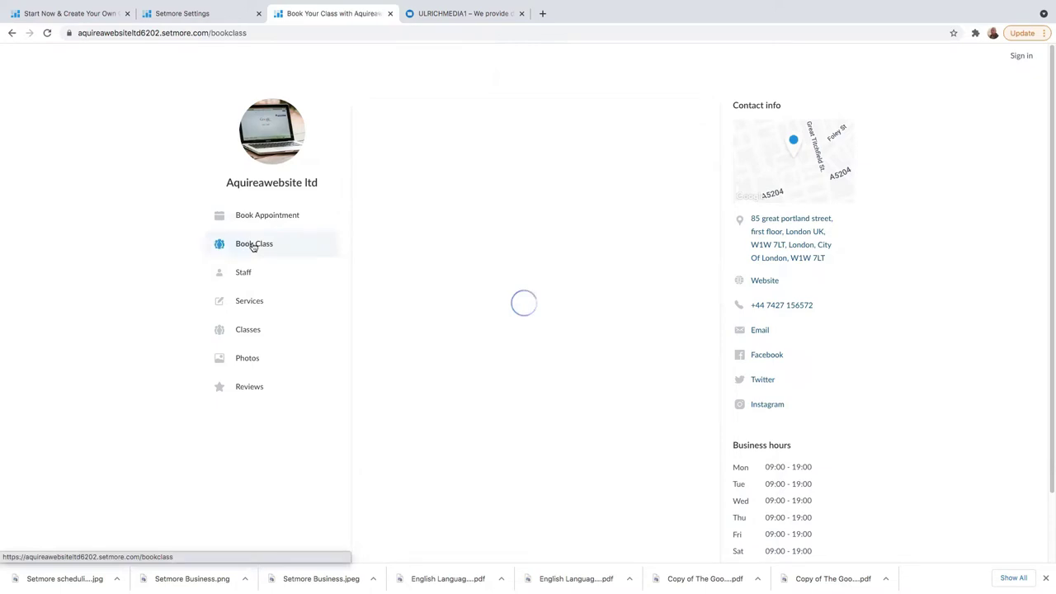
left_click(252, 282)
mouse_move(363, 165)
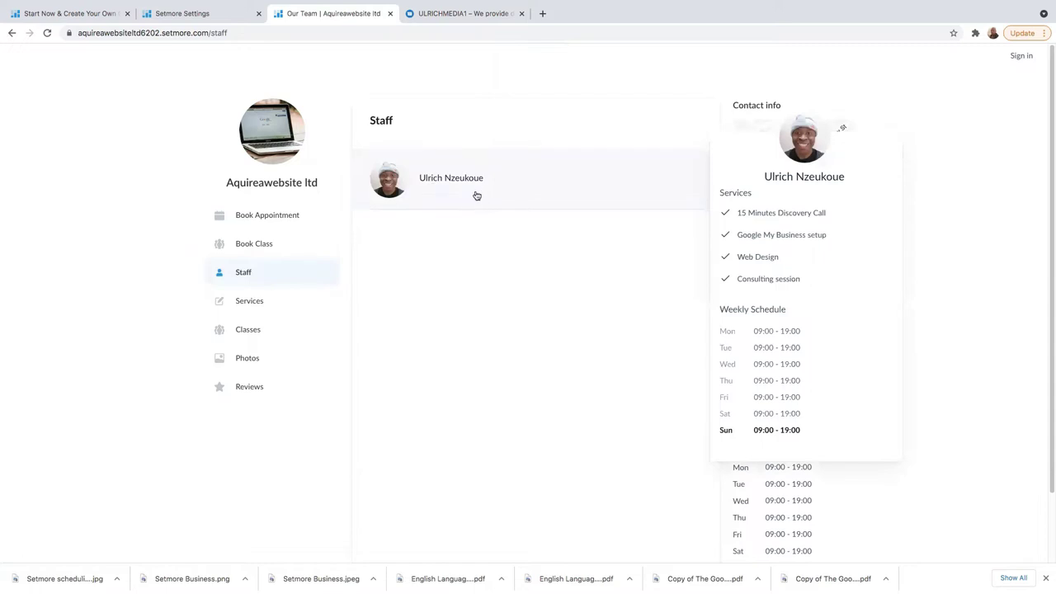
left_click(254, 302)
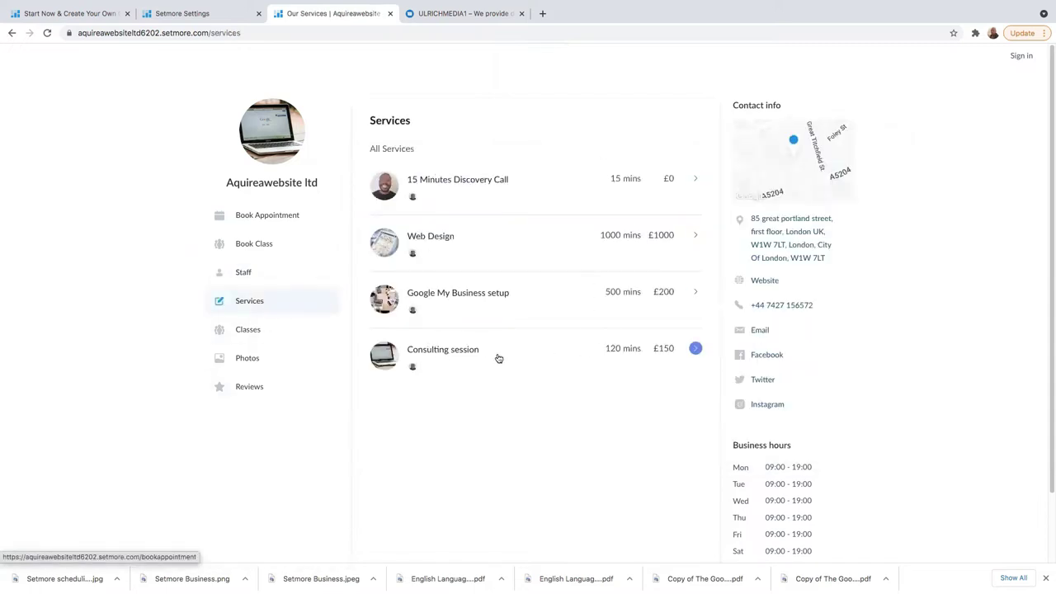
left_click(248, 331)
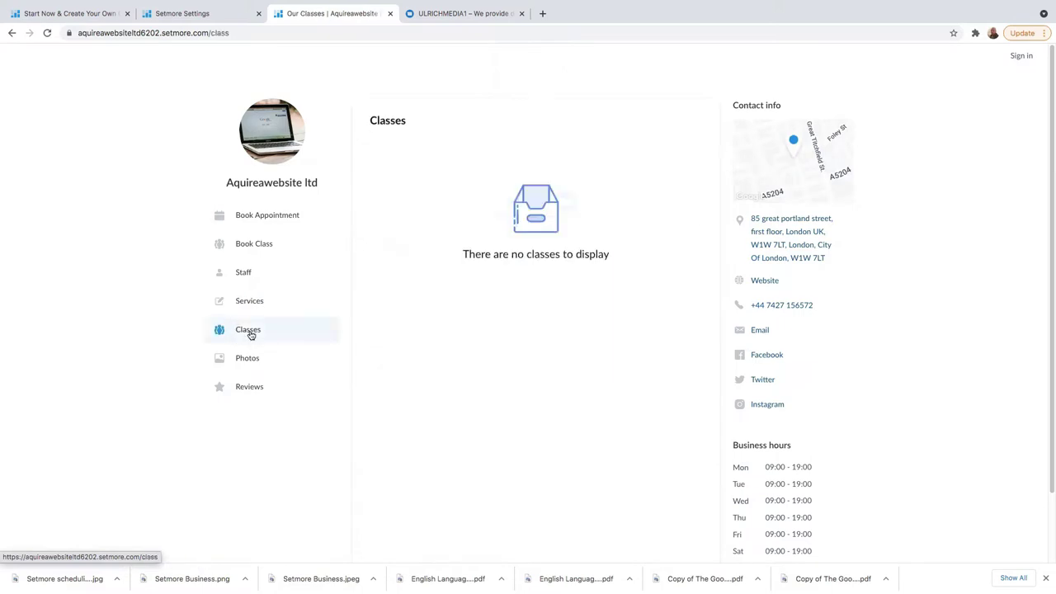
left_click(245, 363)
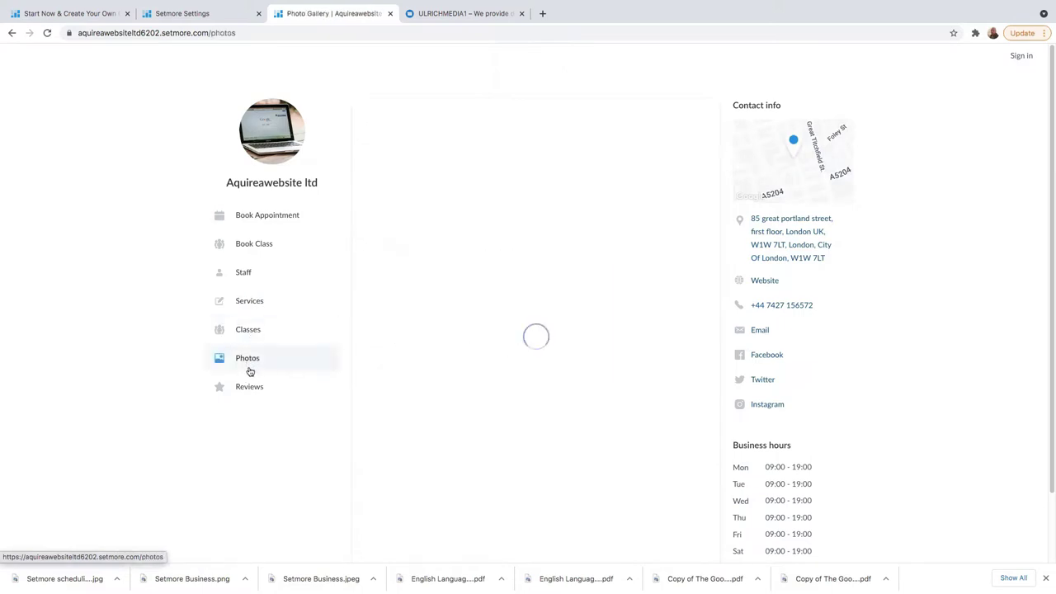
left_click(249, 388)
scroll(879, 394, "down", 2)
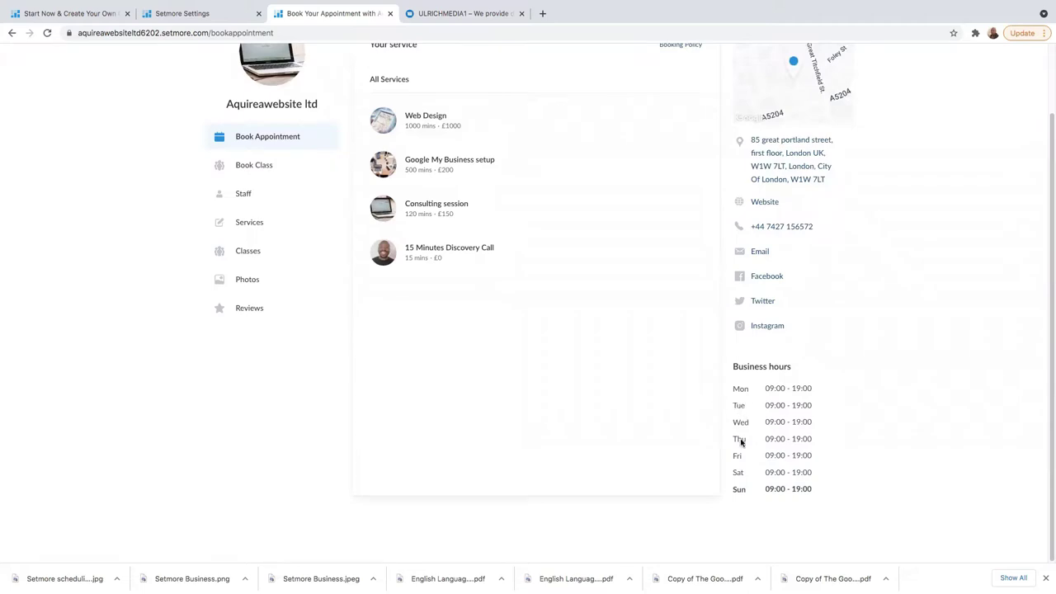
scroll(737, 276, "up", 2)
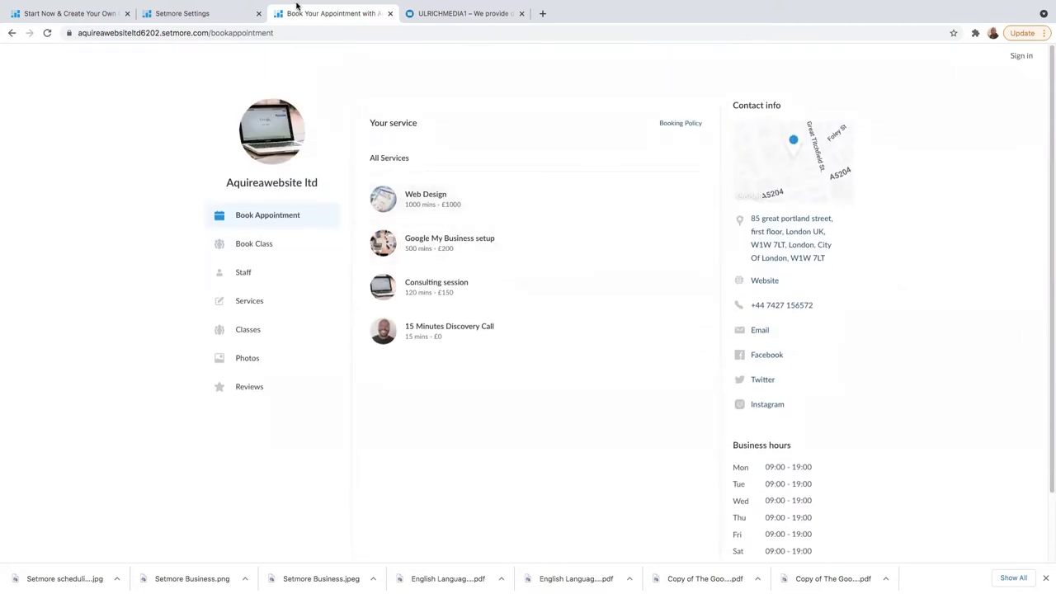
- Return to Apps & Integrations in the Setmore account and examine the available video meeting, social and other integrations
left_click(208, 14)
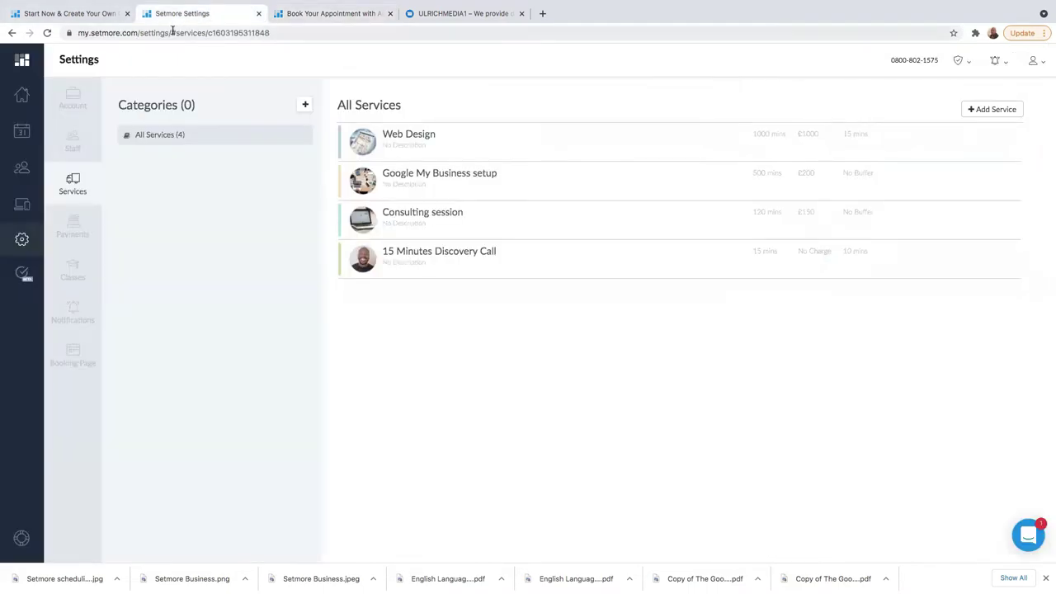
left_click(21, 204)
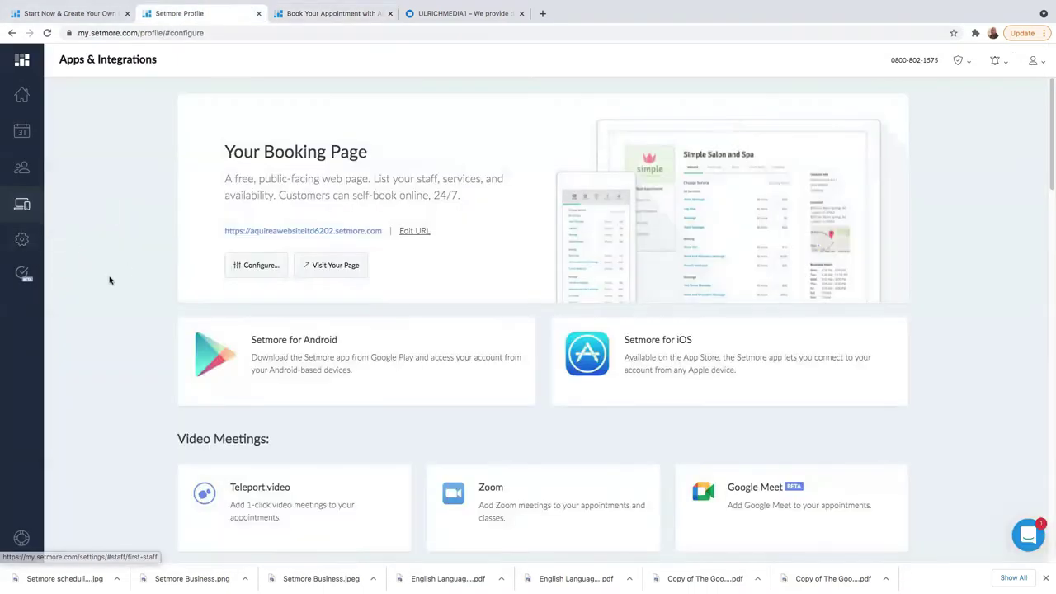
scroll(175, 338, "down", 5)
scroll(177, 330, "up", 3)
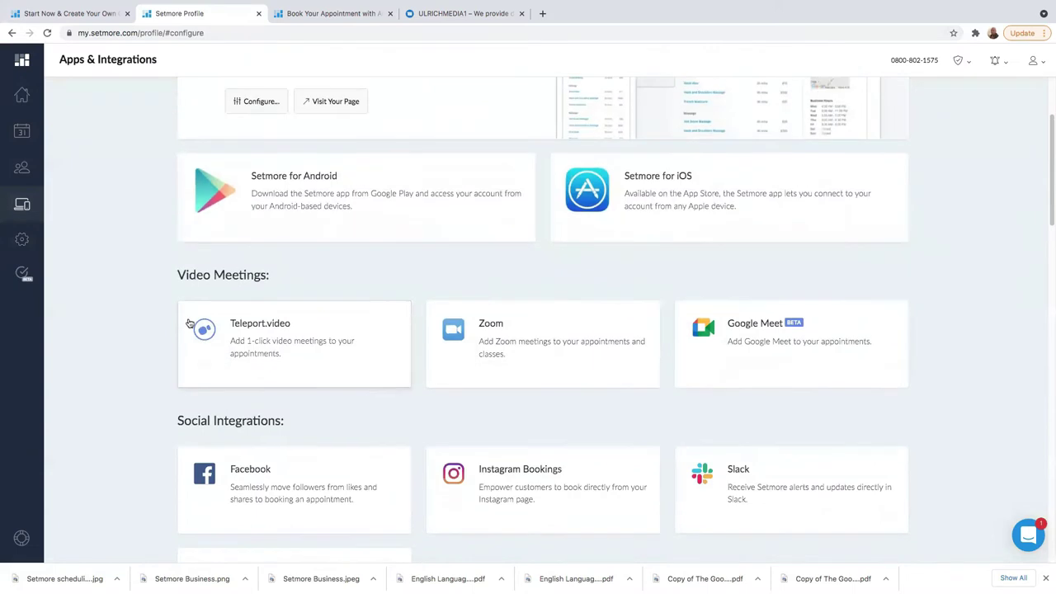
scroll(201, 315, "up", 2)
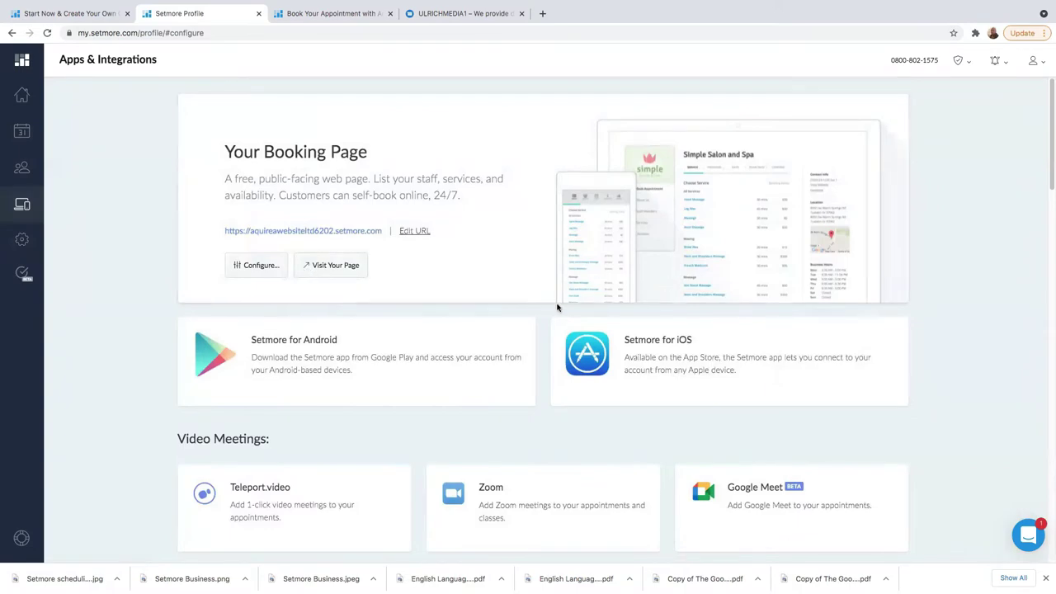
scroll(580, 307, "down", 3)
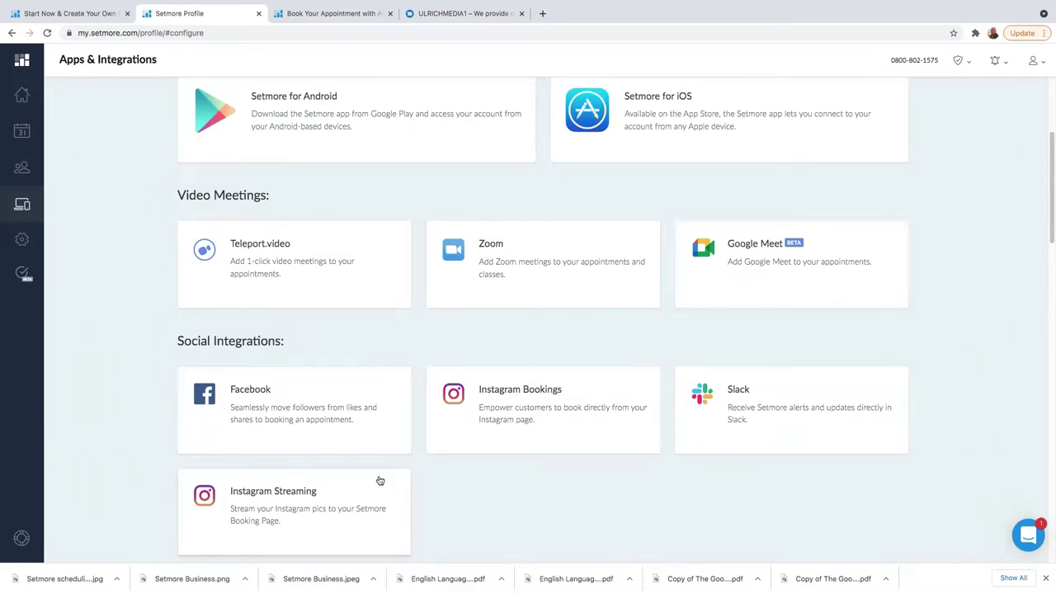
scroll(383, 482, "down", 13)
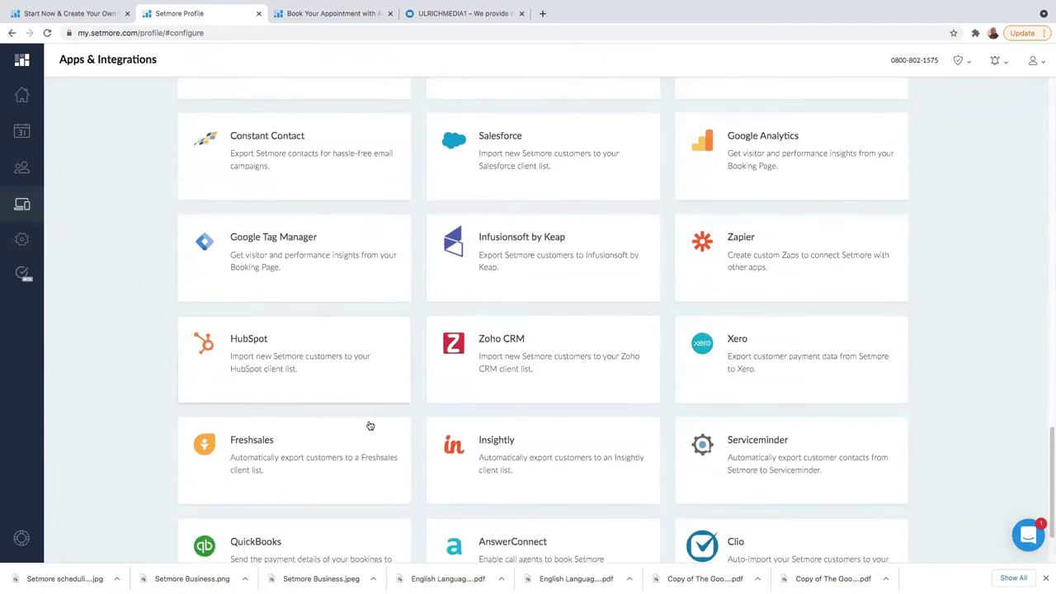
scroll(363, 405, "up", 12)
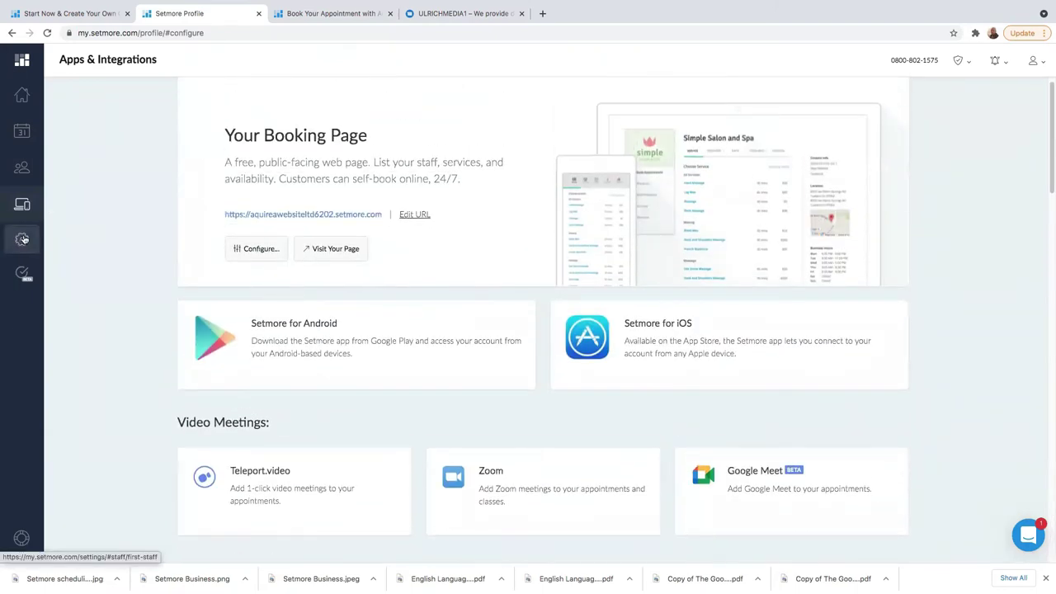
- Open the staff settings and view the Add New Staff form, closing it without adding anyone
left_click(22, 238)
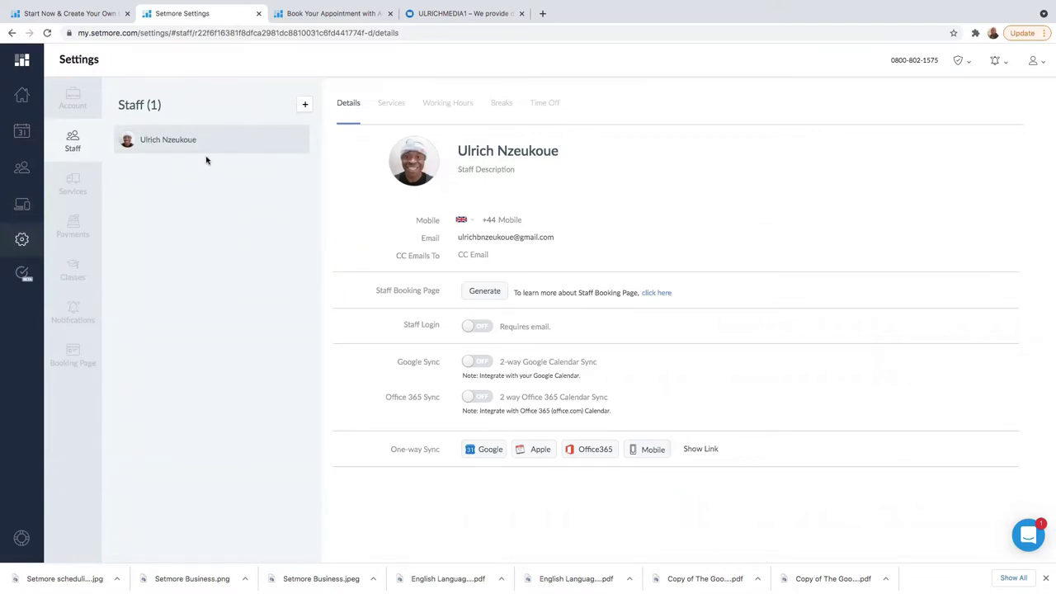
left_click(305, 105)
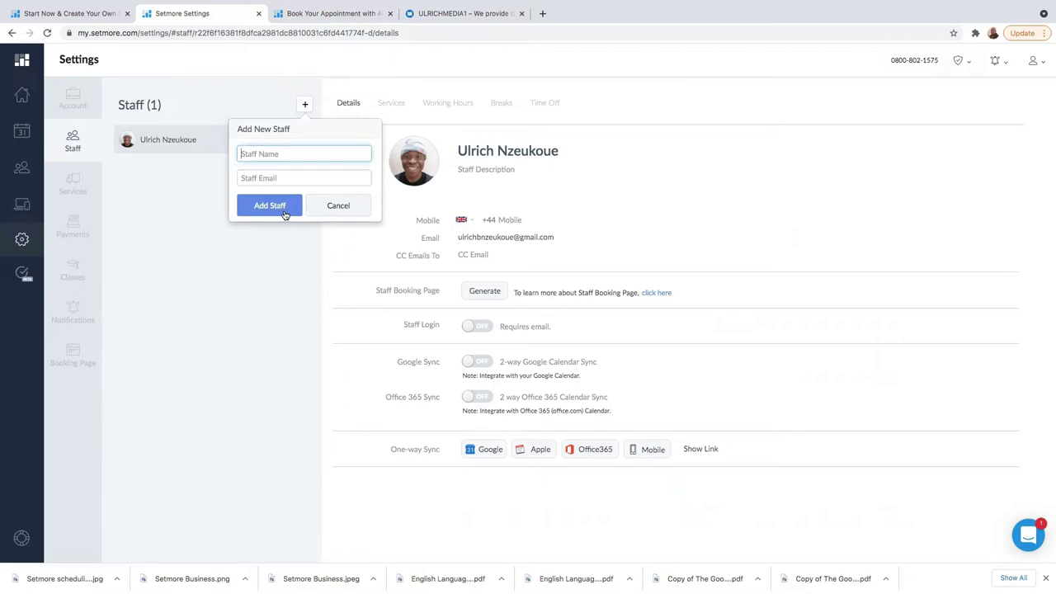
left_click(247, 273)
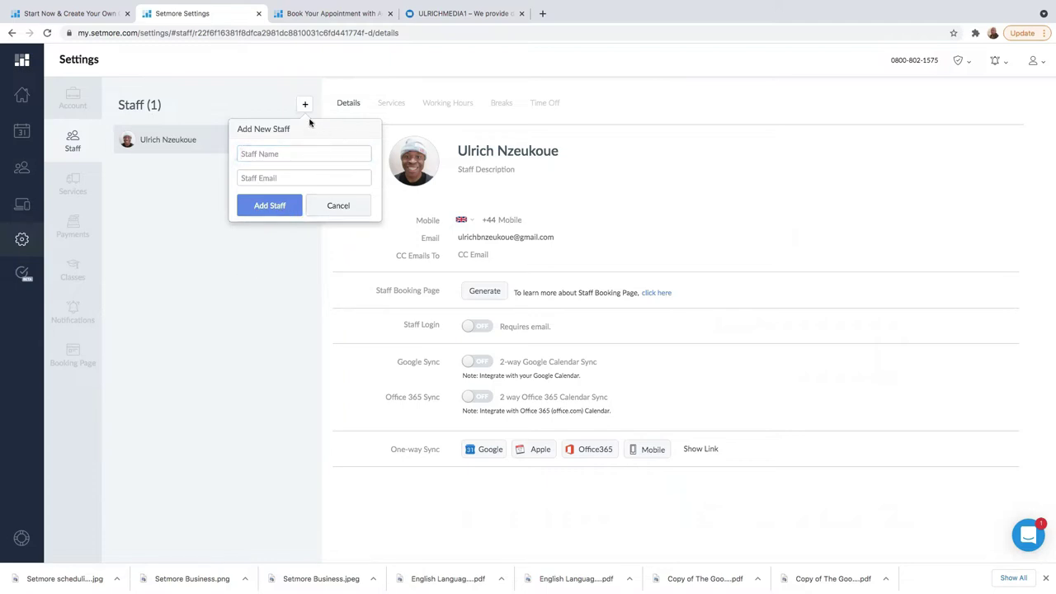
left_click(338, 206)
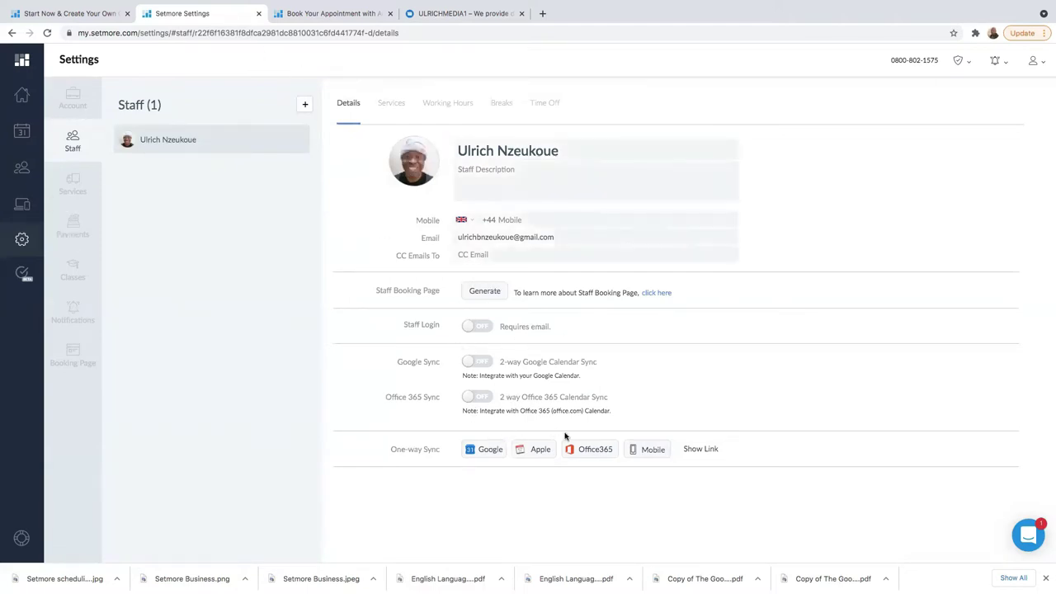
- Open the account preferences and try custom time slots of 30 min and 60 min, setting it back to 15 min
left_click(73, 99)
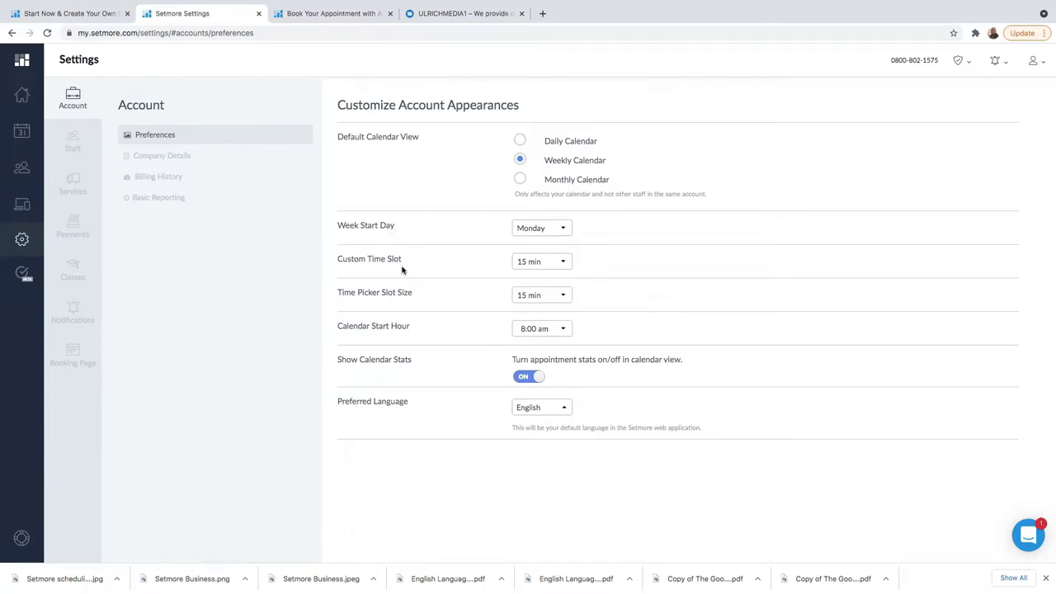
left_click(560, 264)
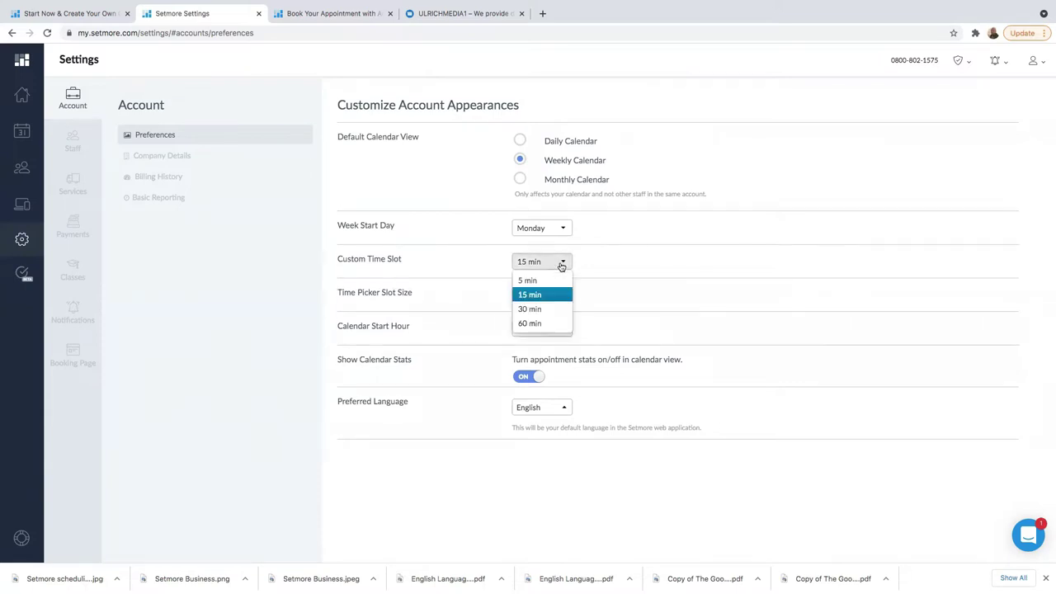
left_click(532, 310)
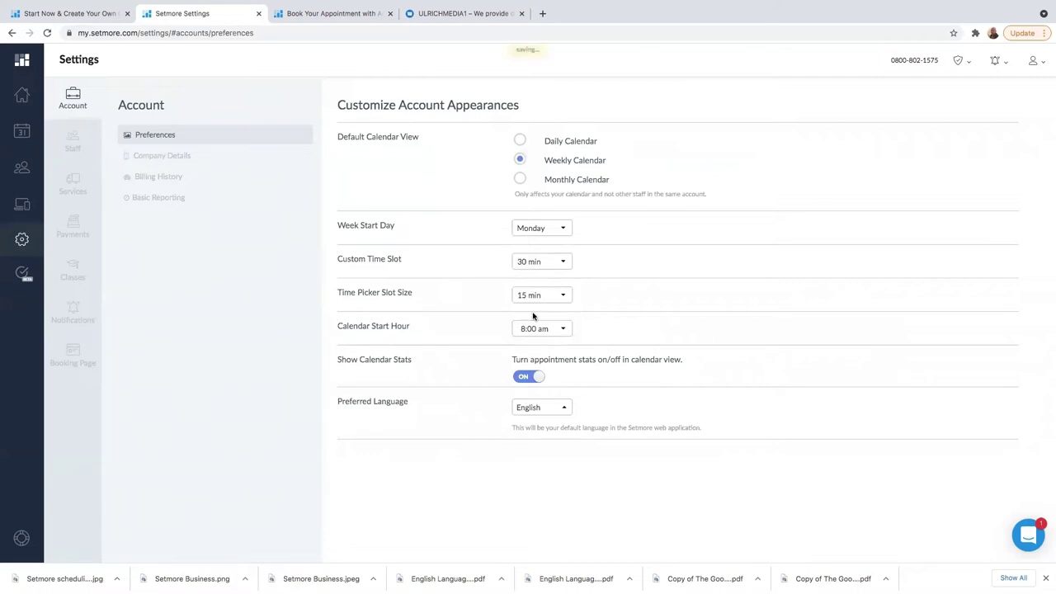
left_click(554, 262)
left_click(535, 324)
left_click(548, 264)
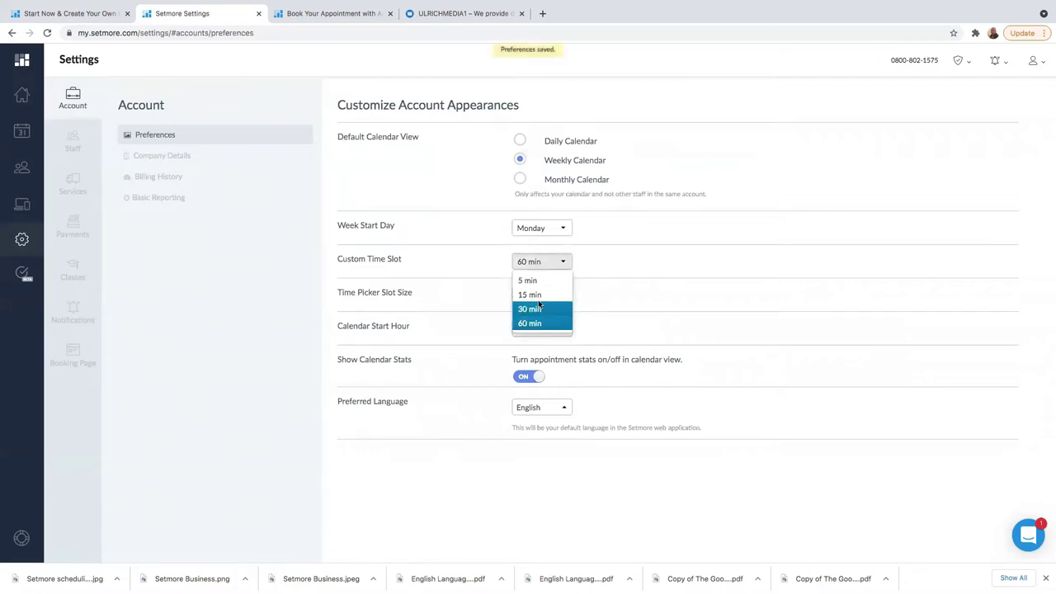
left_click(537, 295)
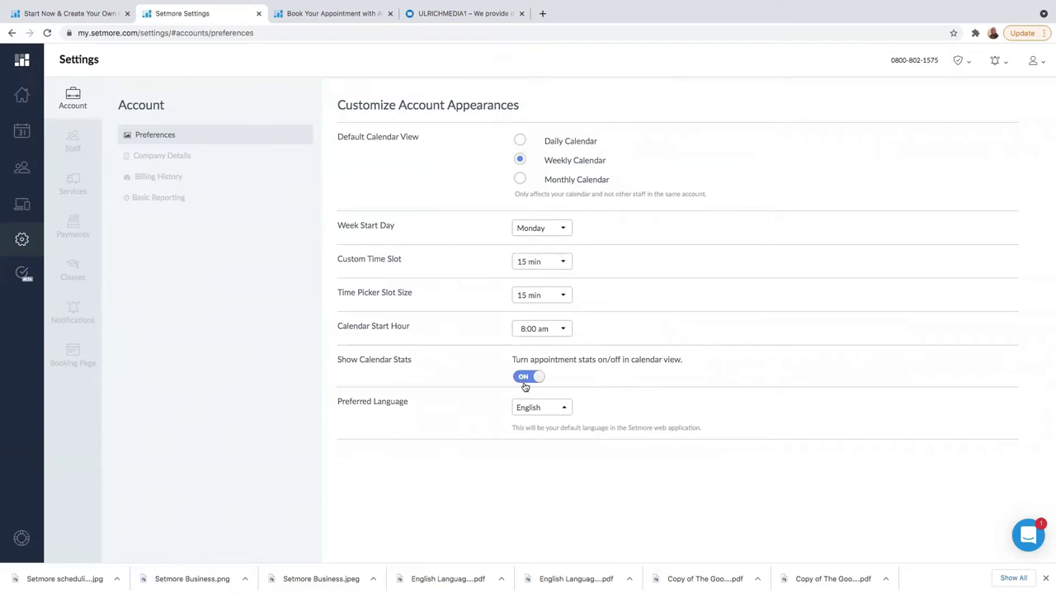
- Open the company details for editing and view the logo image picker, closing it without choosing a file
left_click(161, 156)
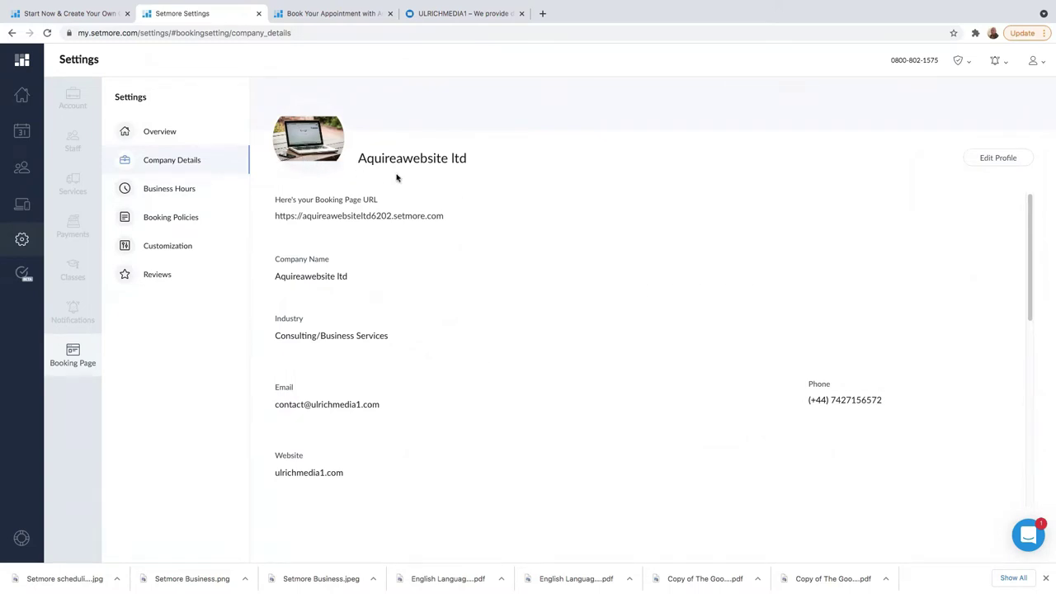
left_click(293, 147)
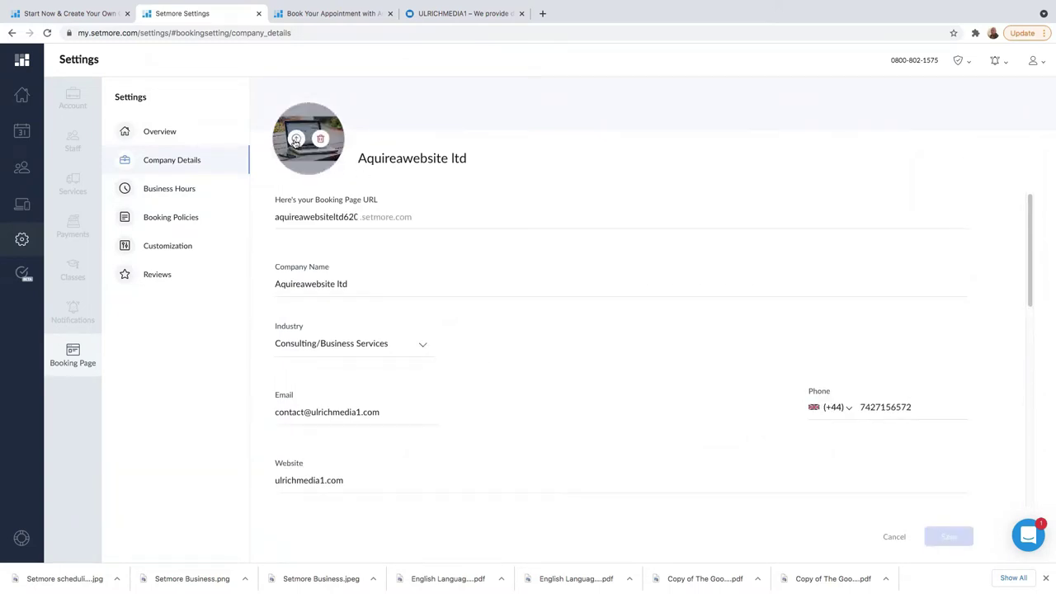
left_click(296, 139)
left_click(375, 99)
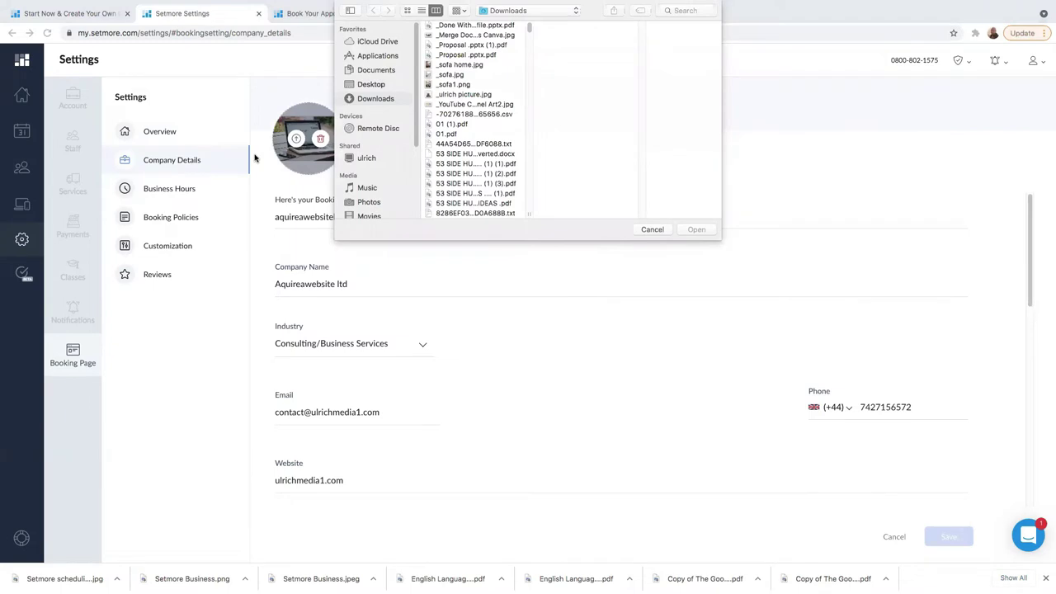
left_click(652, 230)
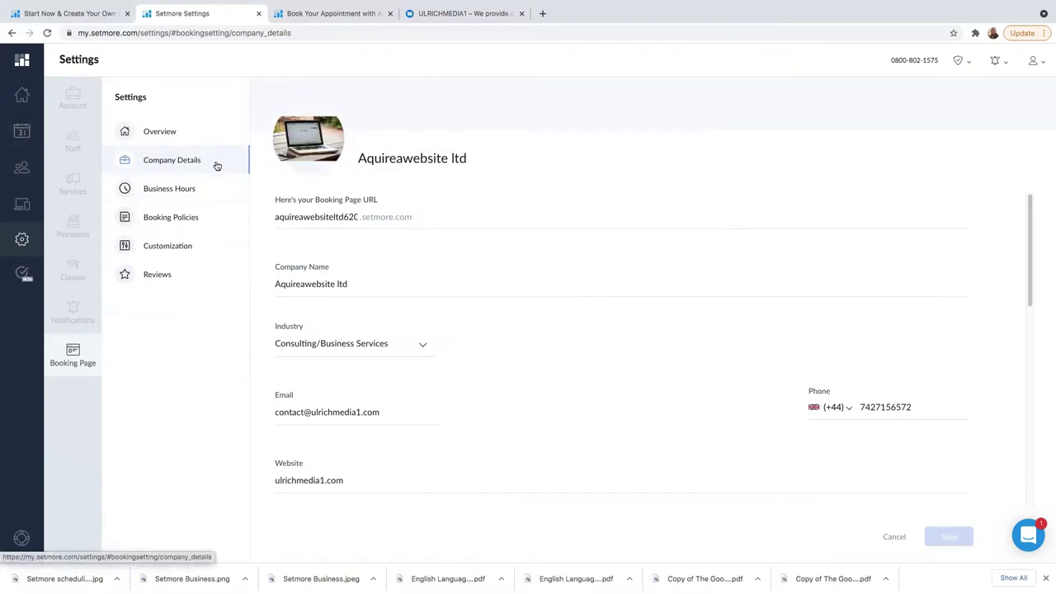
- Examine the business hours settings, including the hours presets, the daily opening times and the available time zones, without changing them
left_click(163, 191)
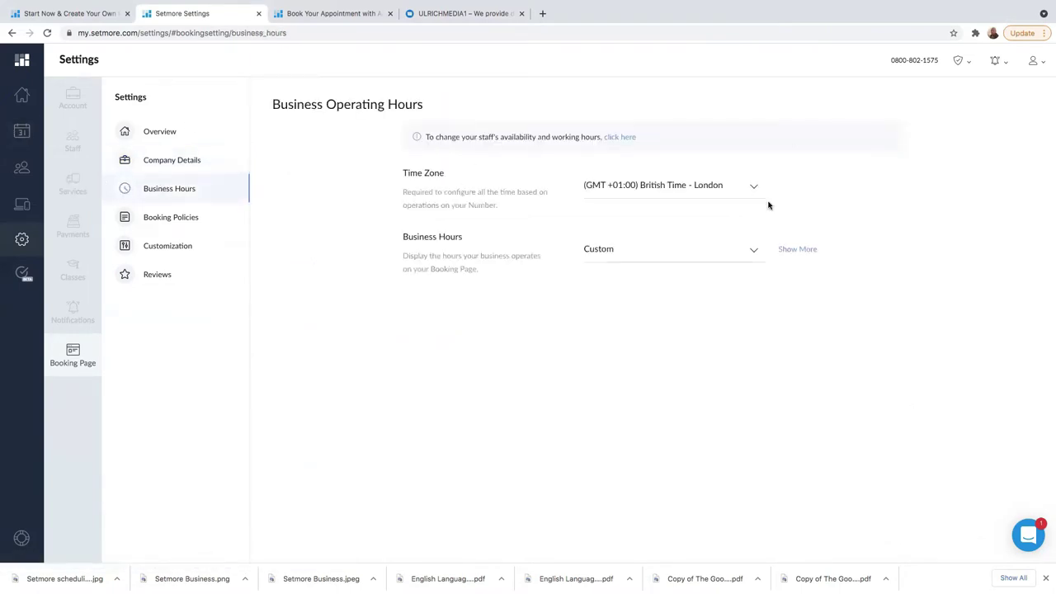
left_click(753, 251)
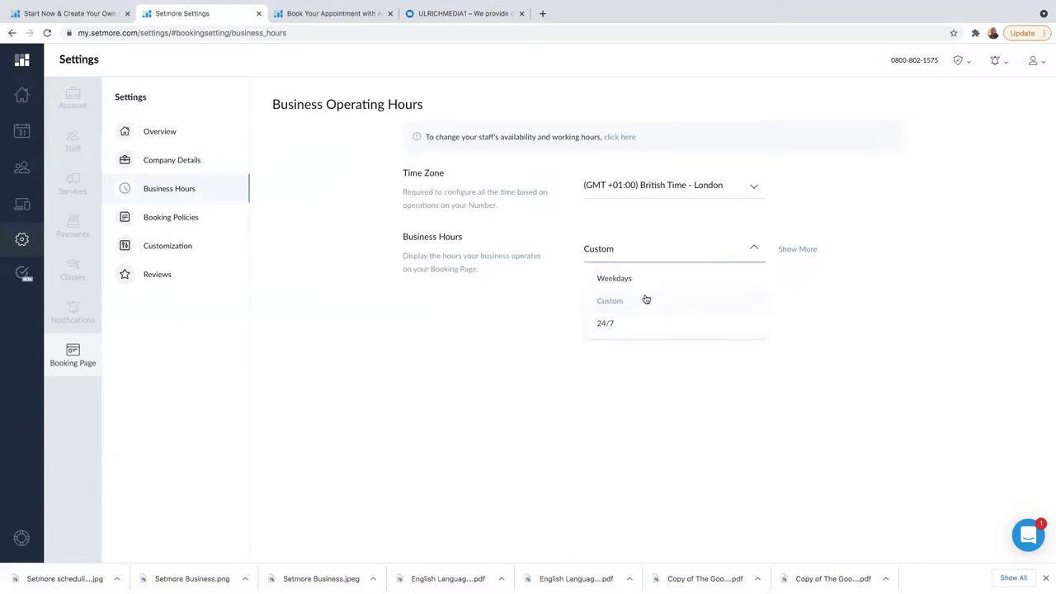
left_click(798, 250)
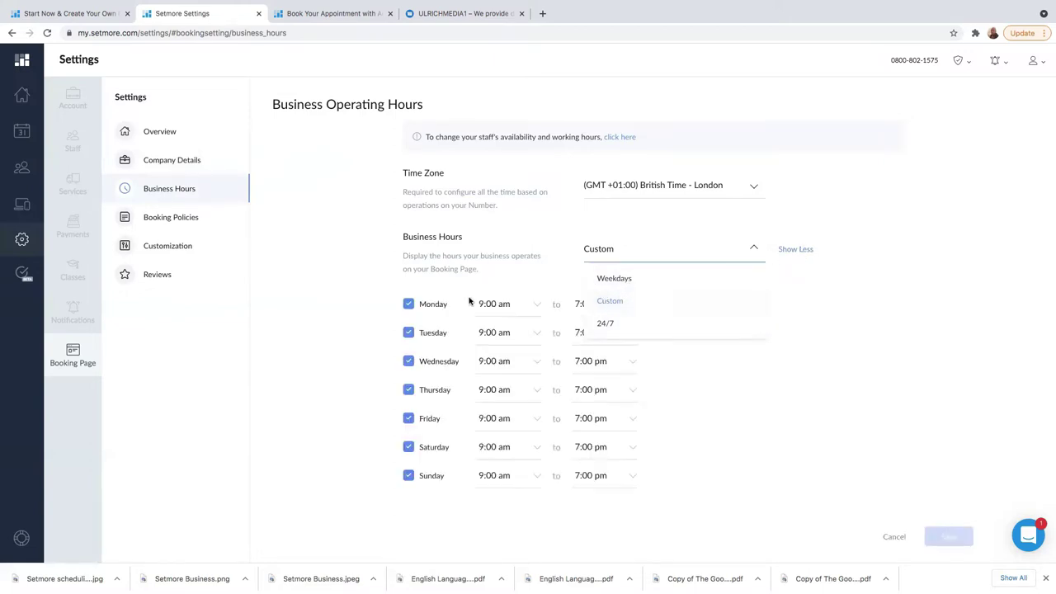
left_click(807, 363)
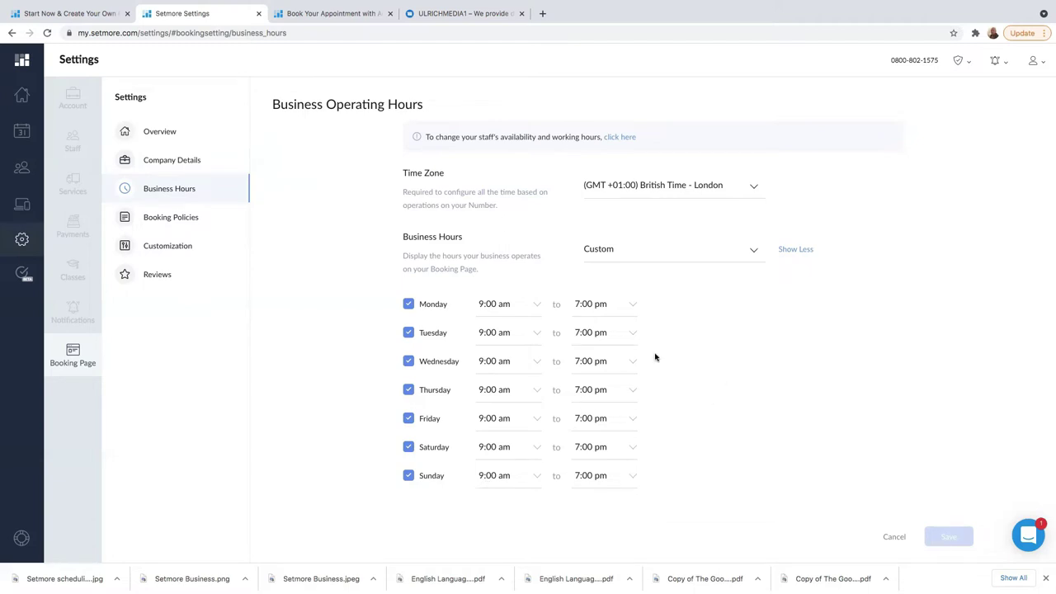
left_click(753, 254)
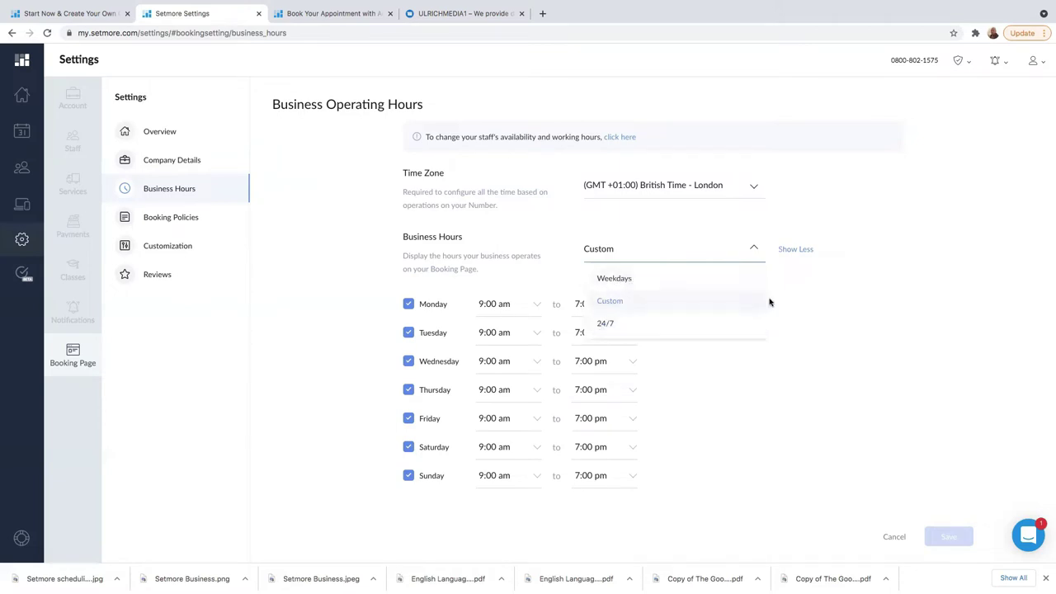
left_click(858, 307)
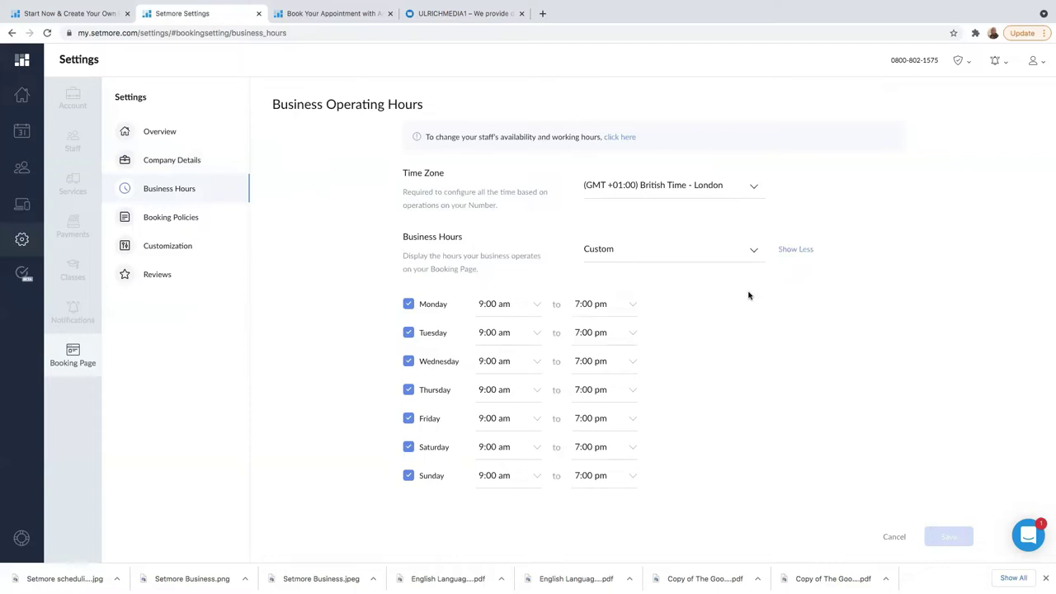
left_click(750, 190)
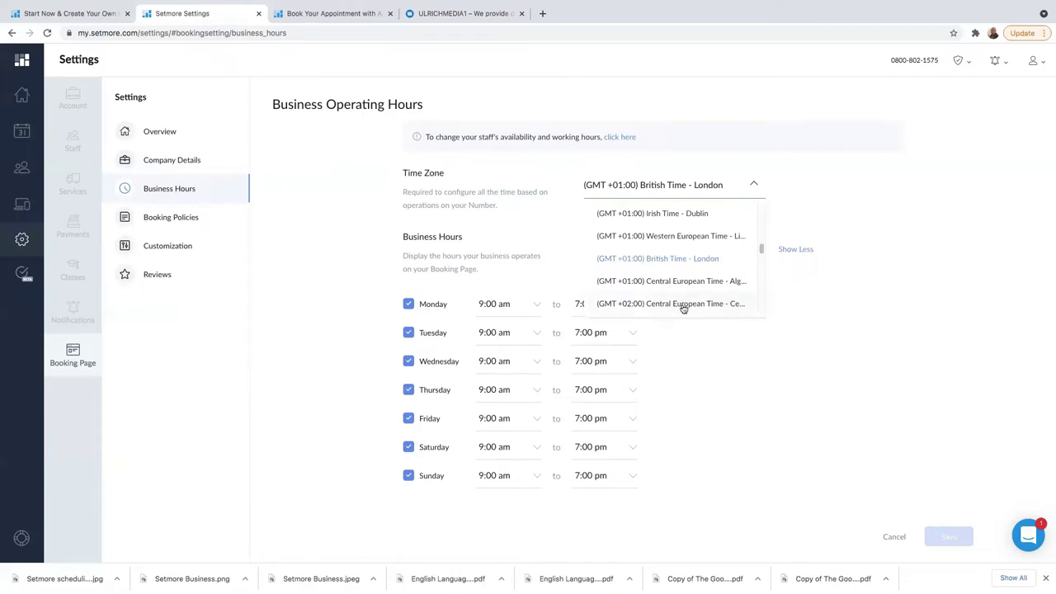
left_click(979, 233)
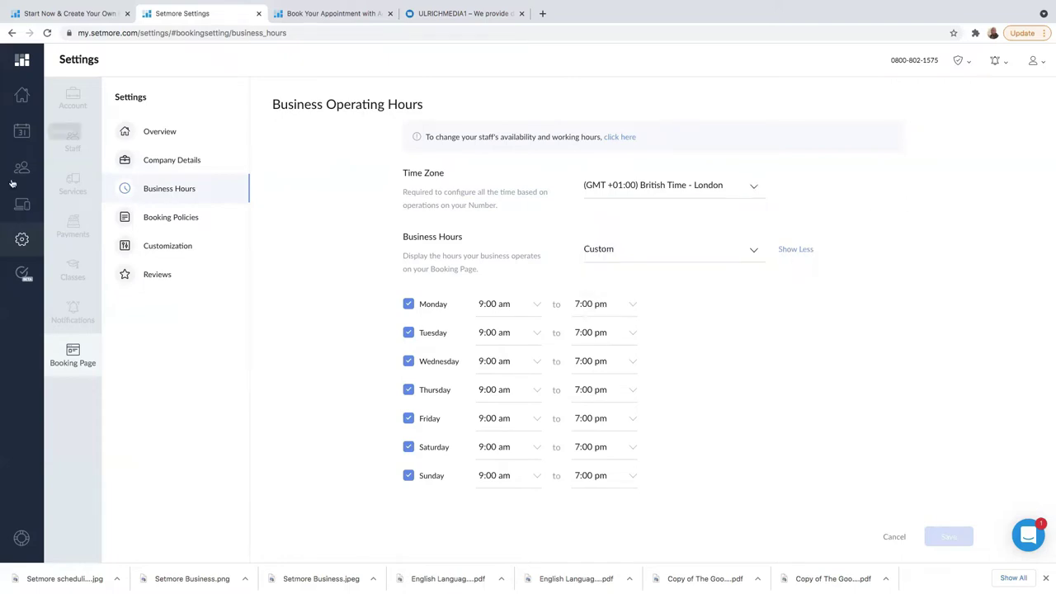
- Open the booking policies and review the appointment policies and available cancellation periods without changing the selection
left_click(180, 225)
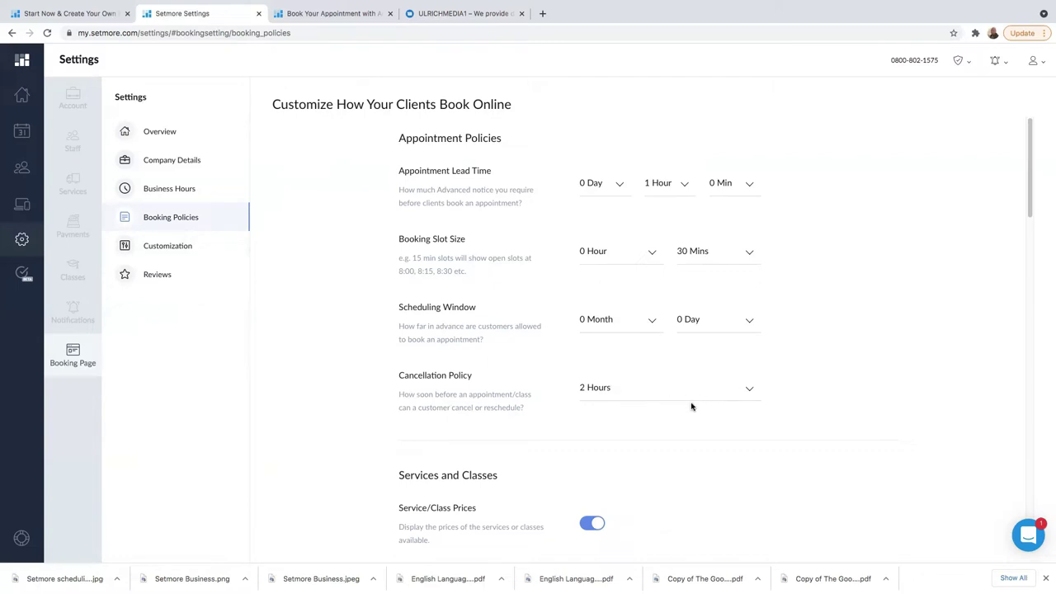
left_click(735, 393)
scroll(672, 458, "down", 3)
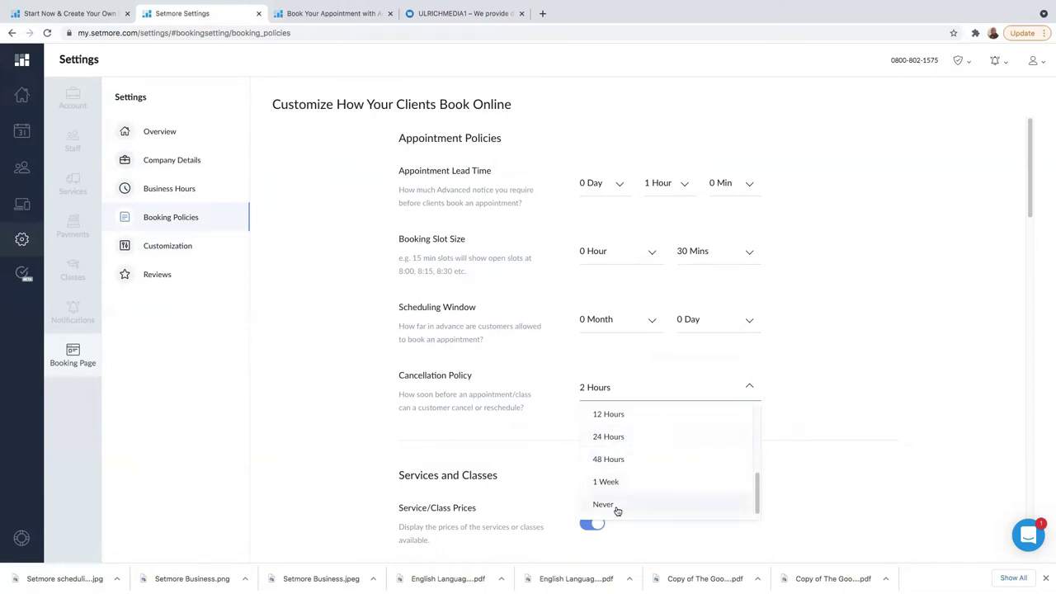
scroll(666, 459, "up", 3)
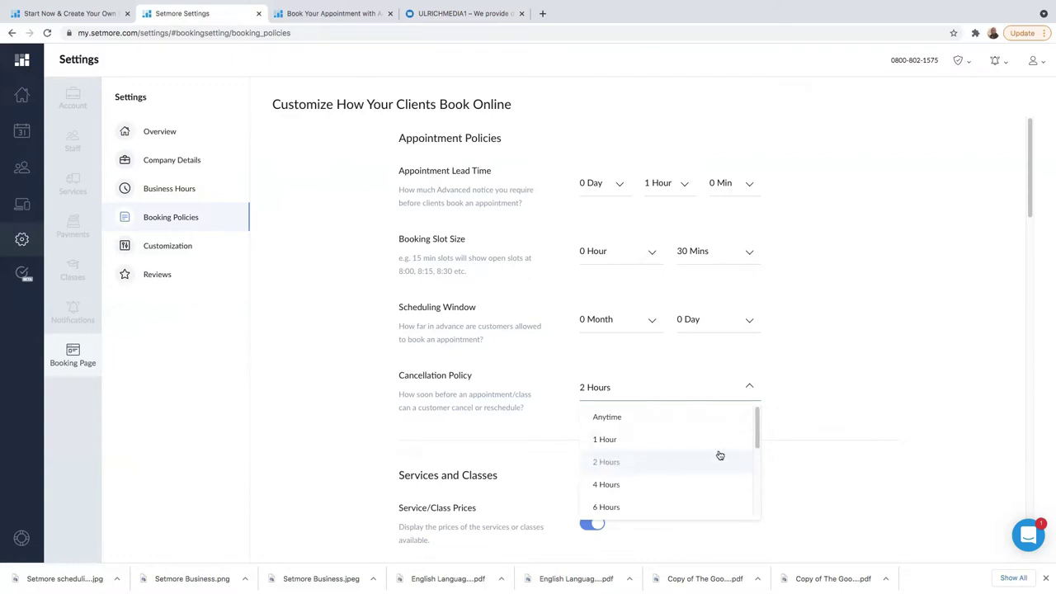
left_click(810, 361)
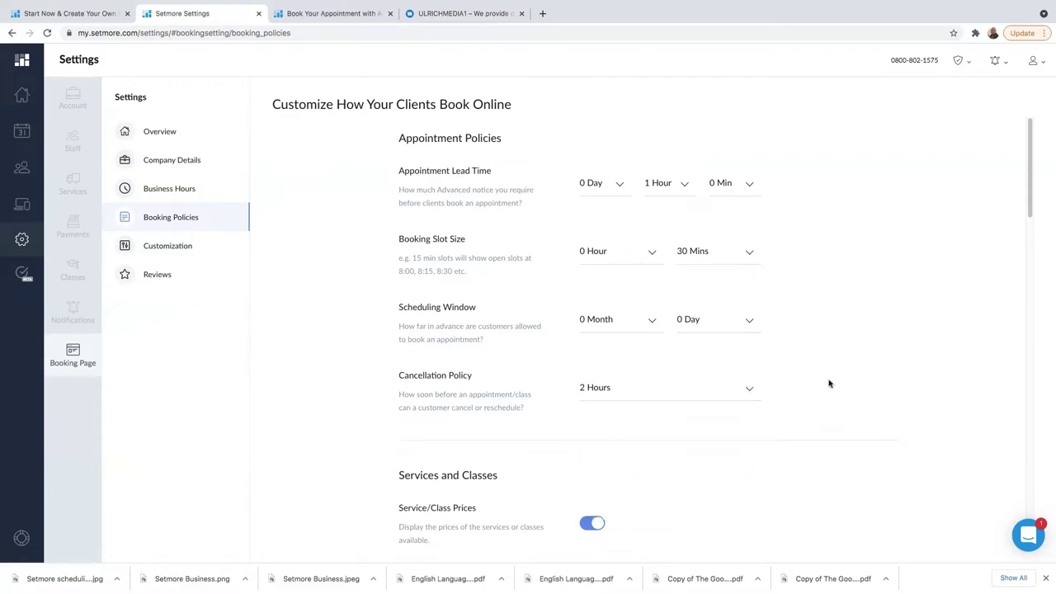
- Examine the Services and Classes display options and the Booking Flow options in the booking policies
scroll(664, 464, "down", 1)
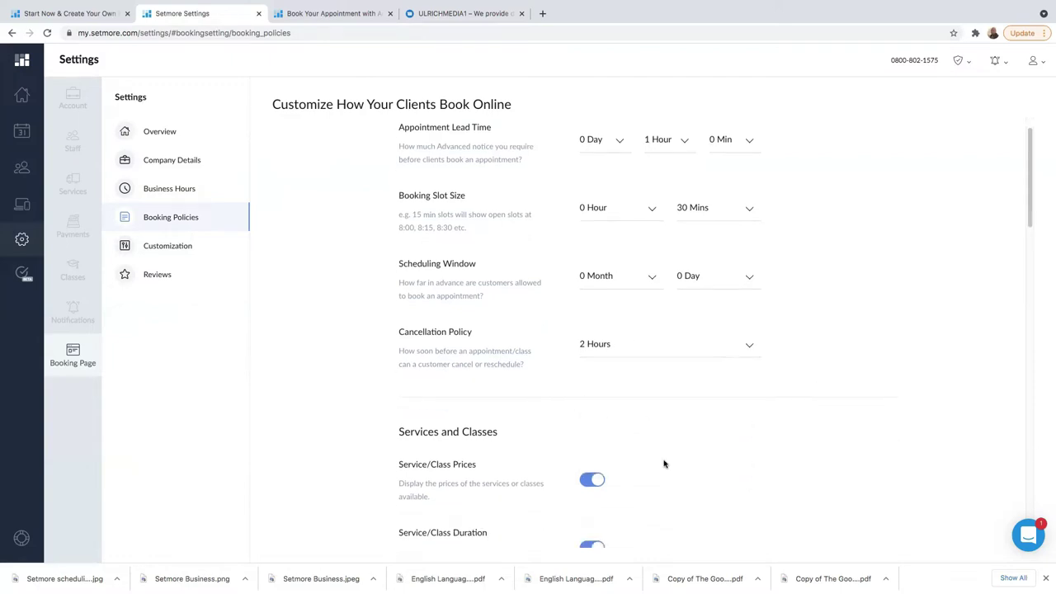
scroll(664, 463, "down", 2)
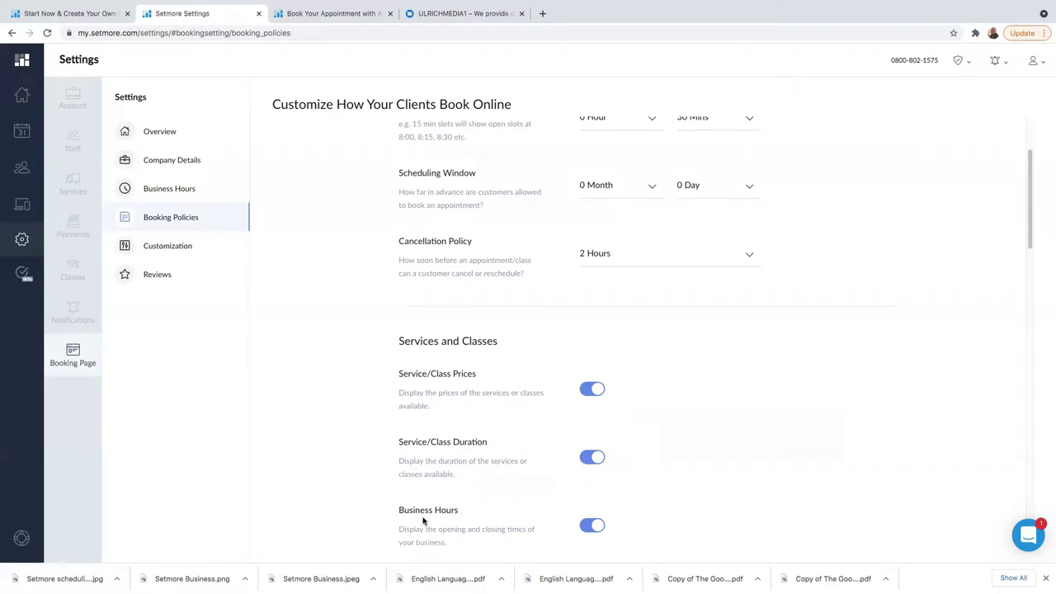
scroll(579, 524, "down", 3)
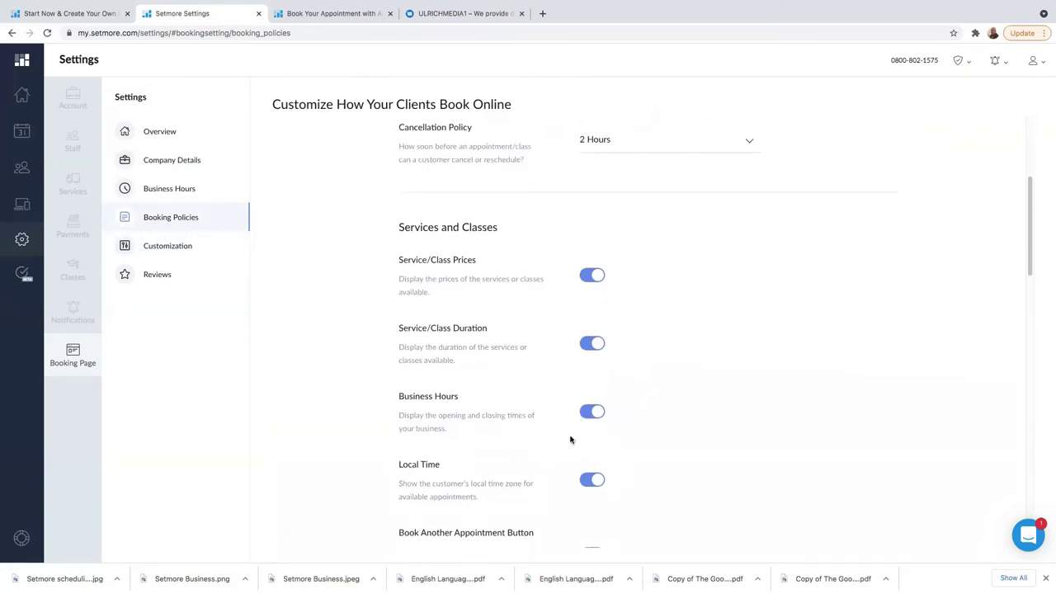
scroll(560, 446, "down", 2)
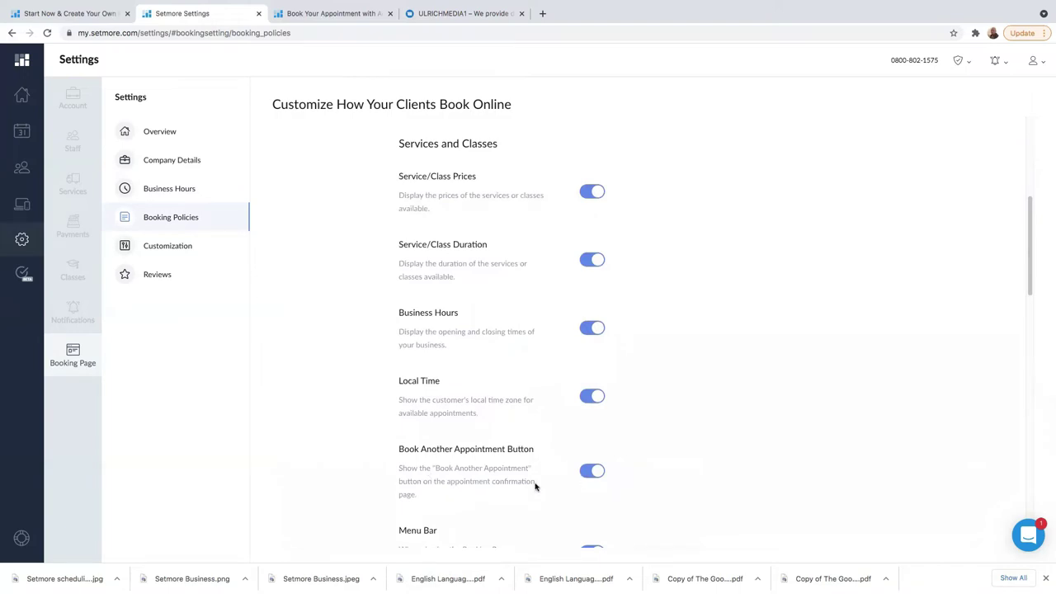
scroll(535, 485, "down", 3)
scroll(532, 486, "down", 3)
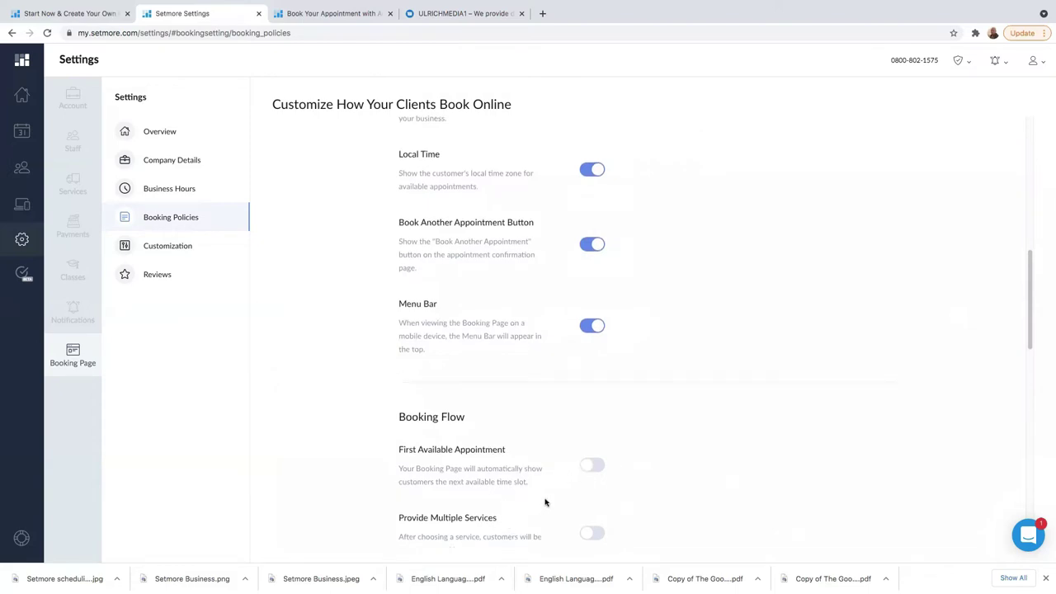
scroll(546, 499, "down", 5)
scroll(546, 495, "down", 1)
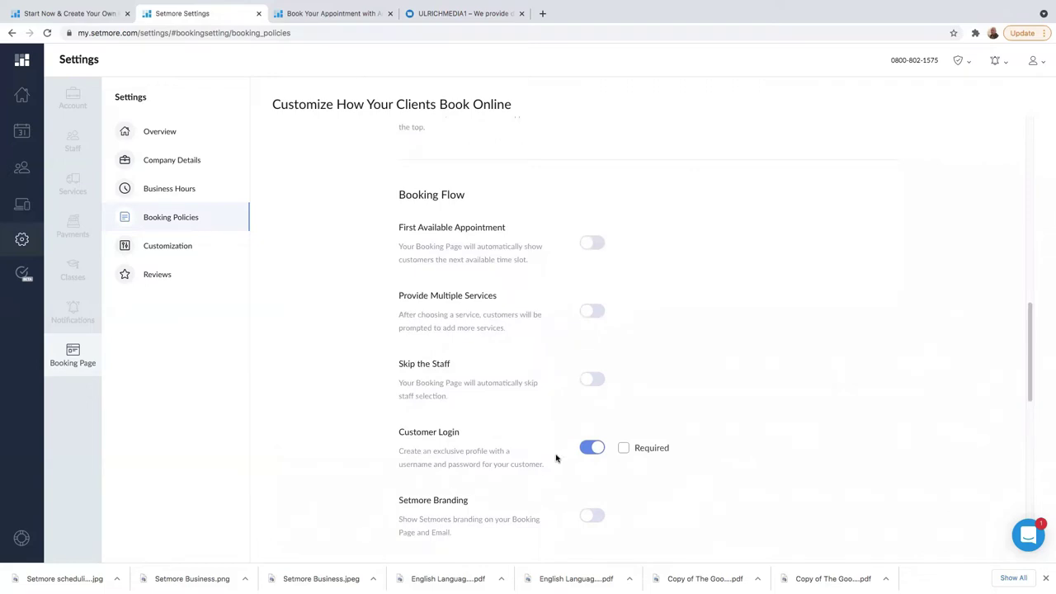
- Switch Customer Login off and back on, and try turning on Setmore Branding before switching it off again
scroll(569, 413, "down", 4)
left_click(591, 269)
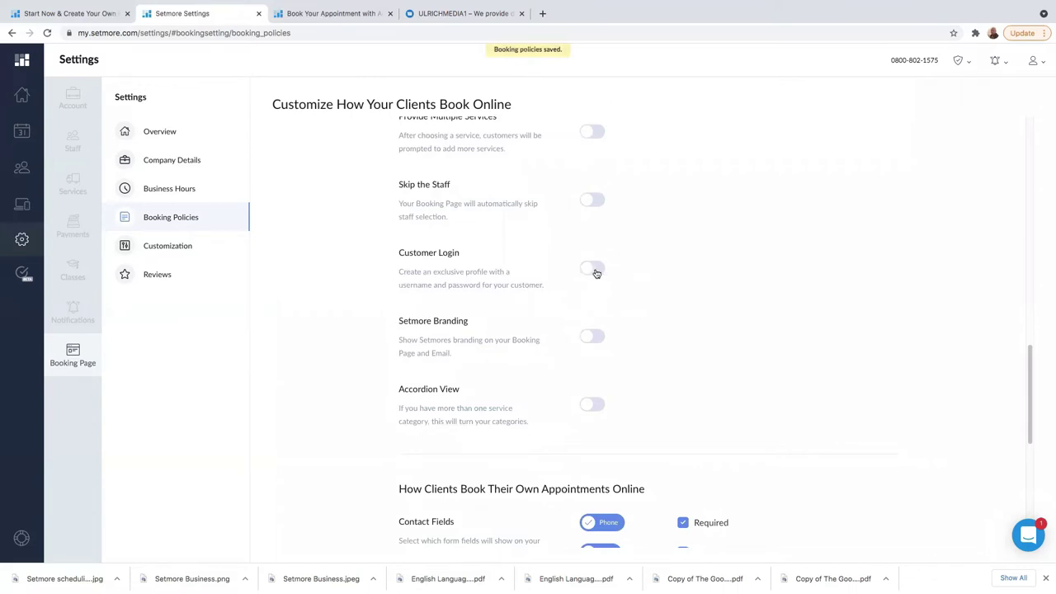
left_click(595, 271)
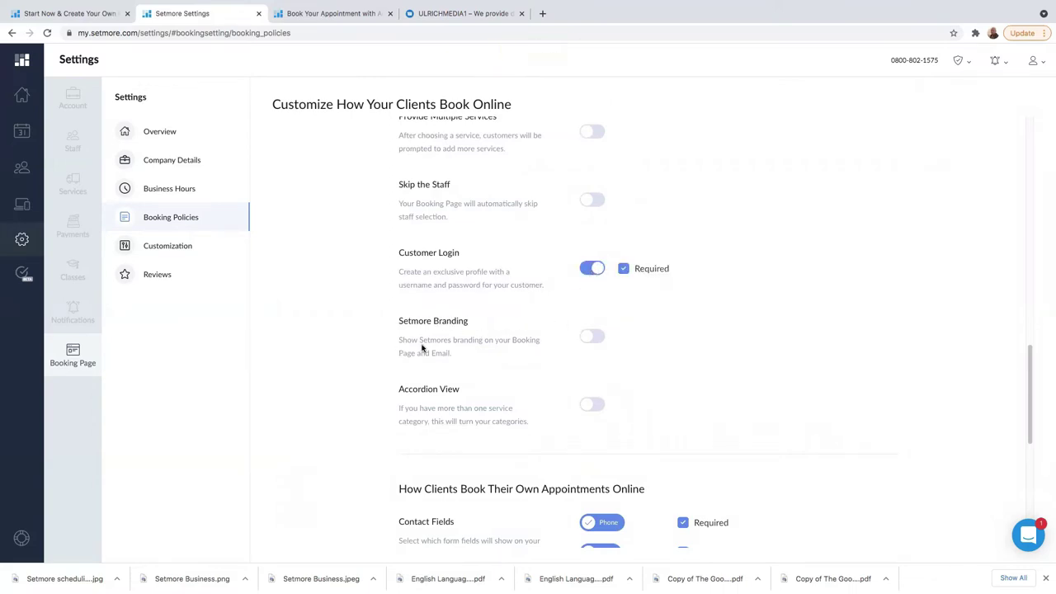
scroll(587, 347, "down", 3)
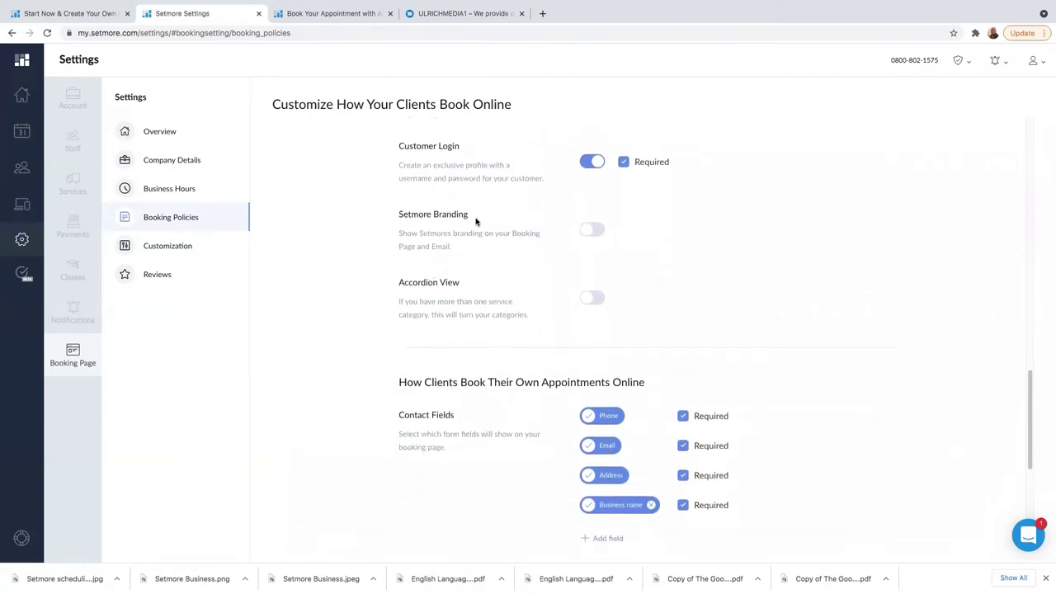
left_click(595, 233)
left_click(589, 233)
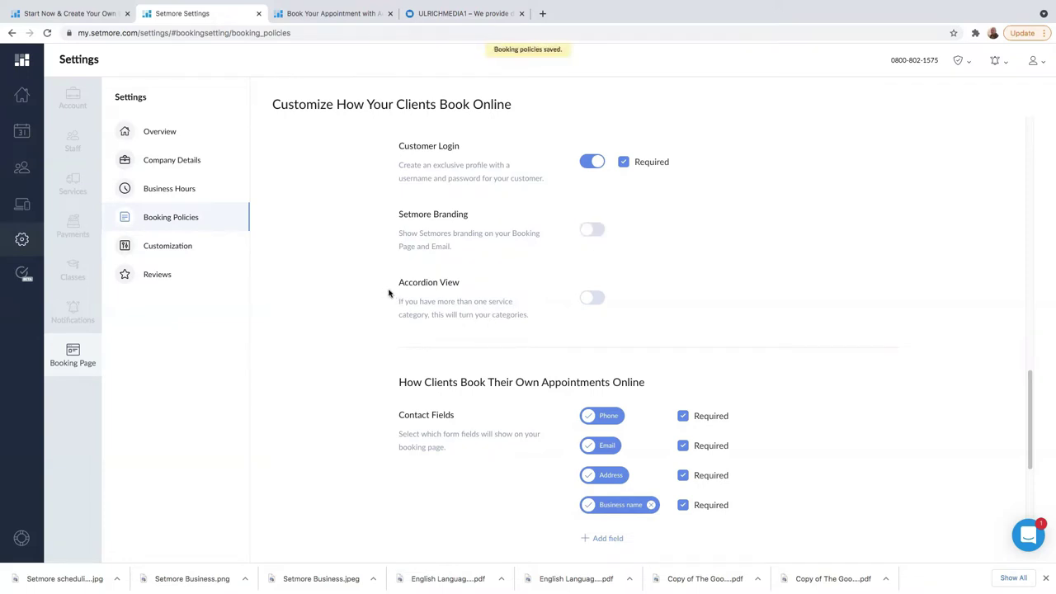
- Review the client contact fields, expand the Notes for the Customer message and look over the Terms & Conditions fields
scroll(462, 302, "down", 1)
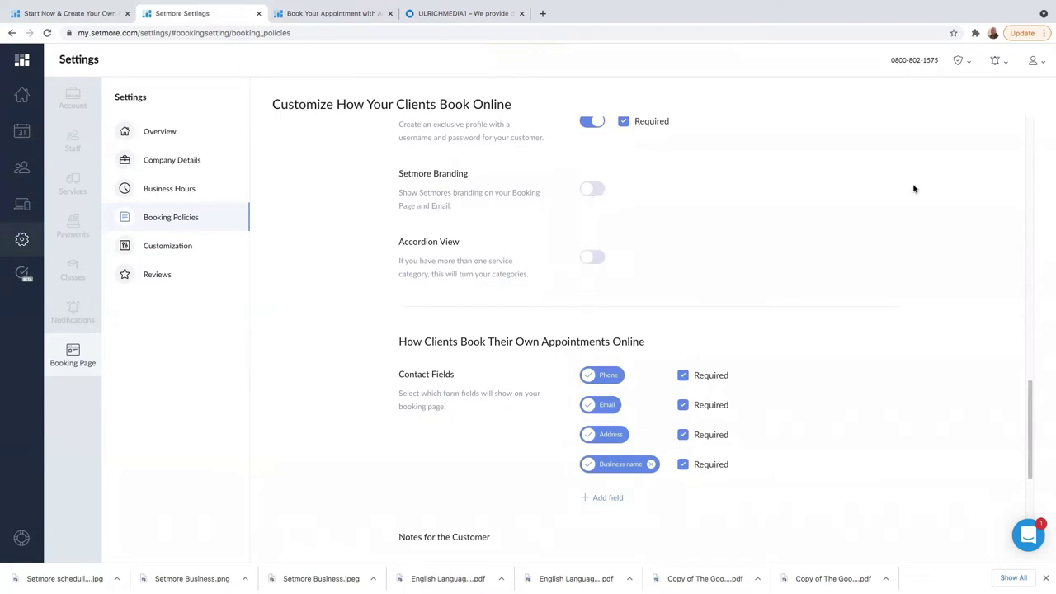
scroll(444, 460, "down", 3)
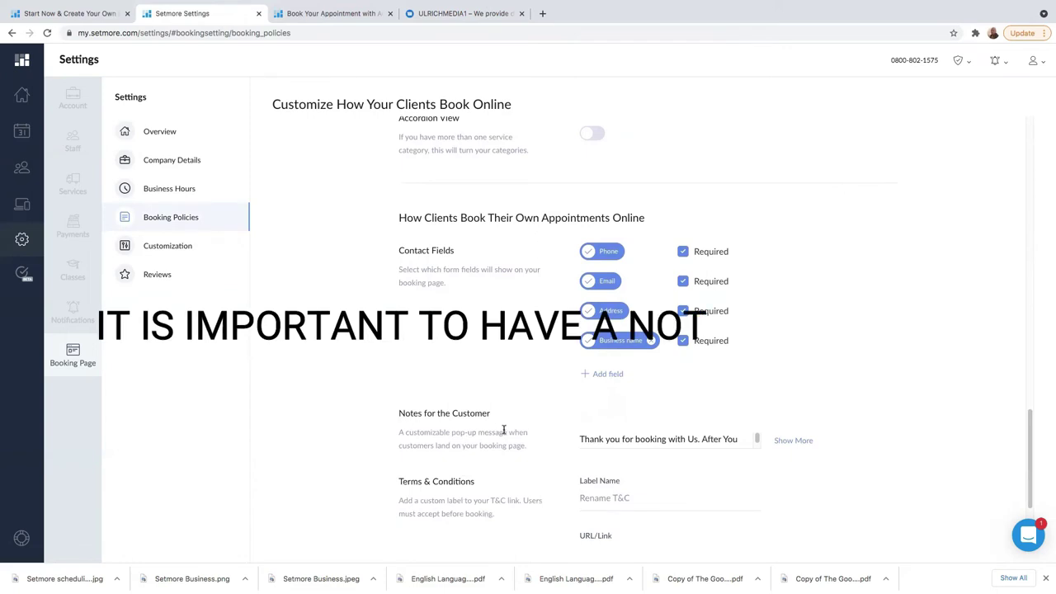
scroll(495, 412, "down", 3)
left_click(611, 360)
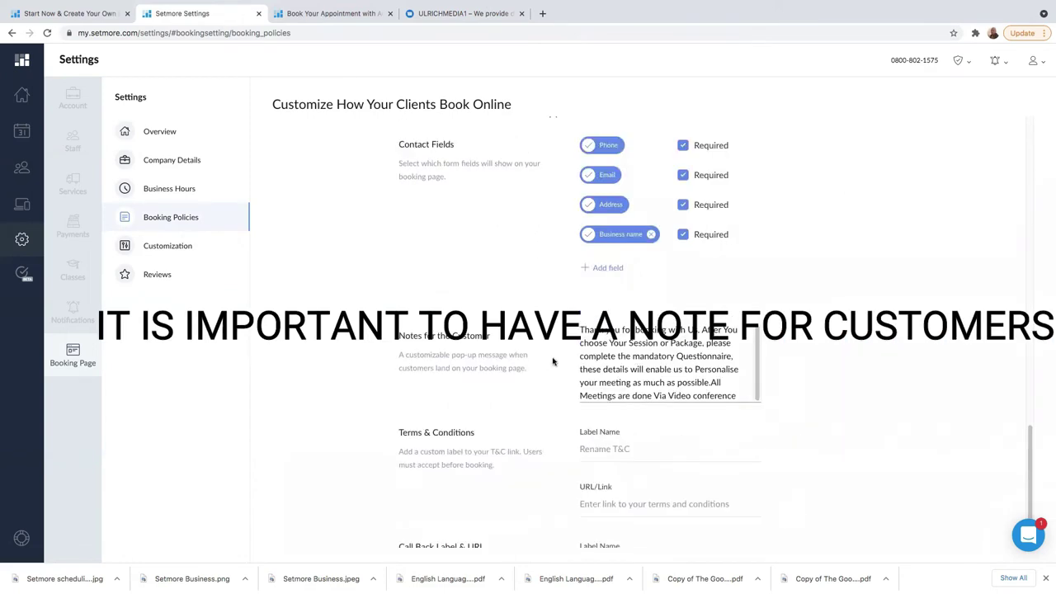
scroll(640, 363, "down", 3)
scroll(646, 365, "up", 2)
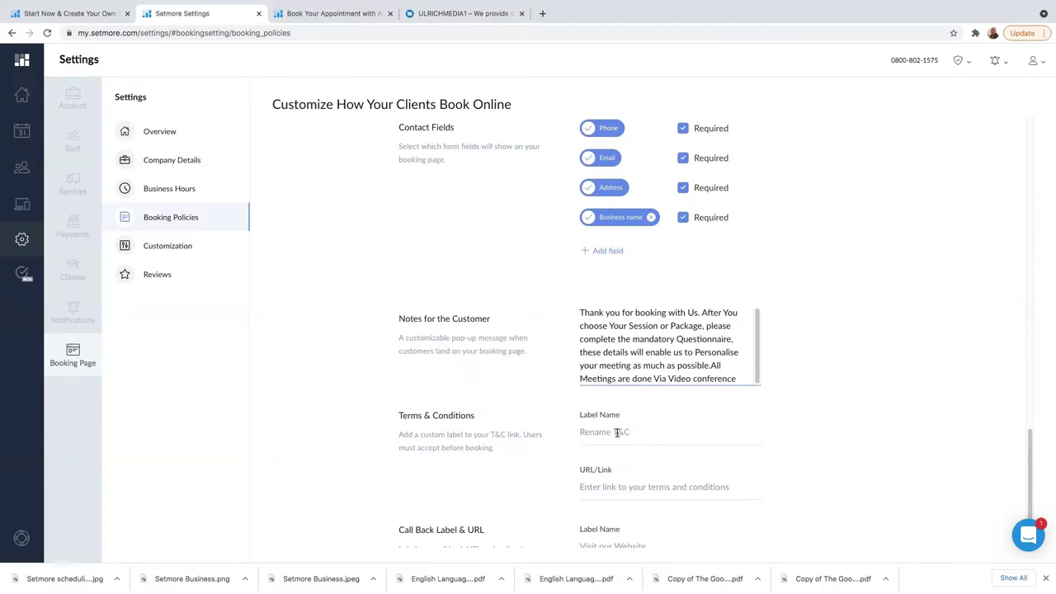
- Examine the Terms & Conditions and Call Back Label & URL fields, then return to the appointment policies
left_click(591, 488)
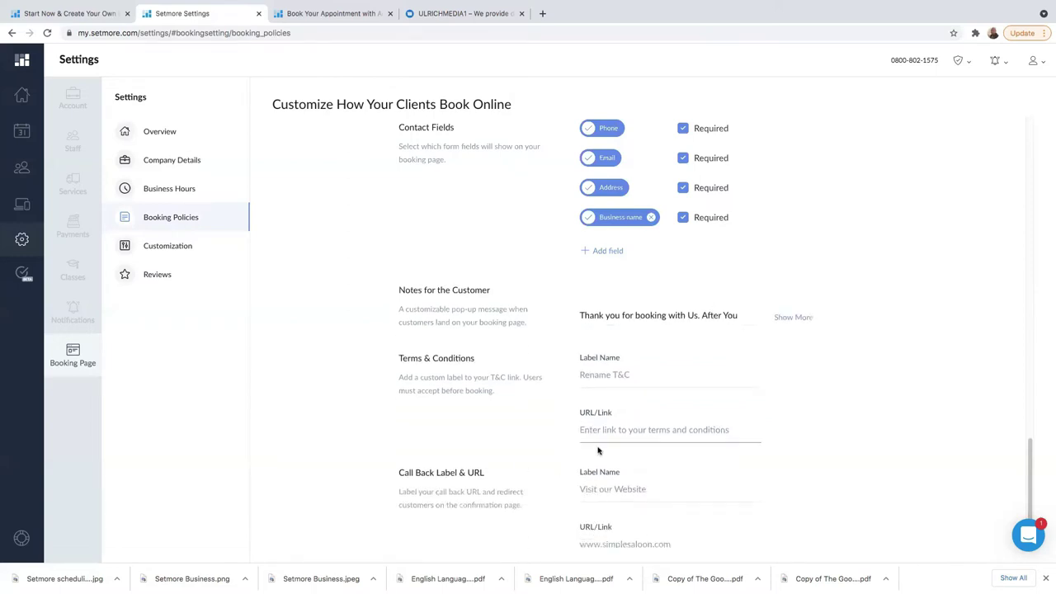
scroll(487, 467, "up", 10)
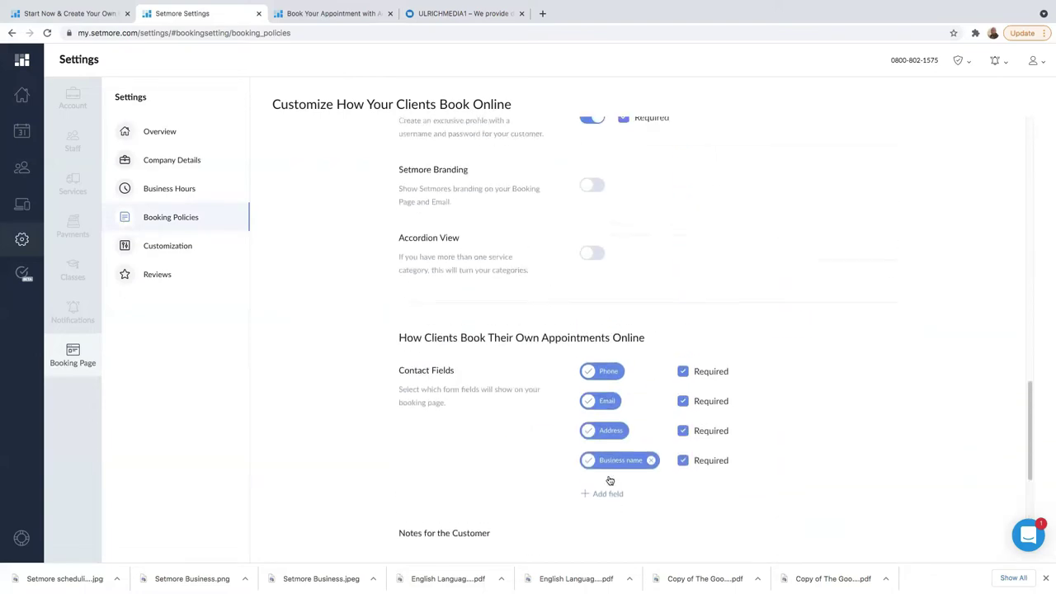
scroll(610, 478, "down", 6)
scroll(609, 478, "up", 15)
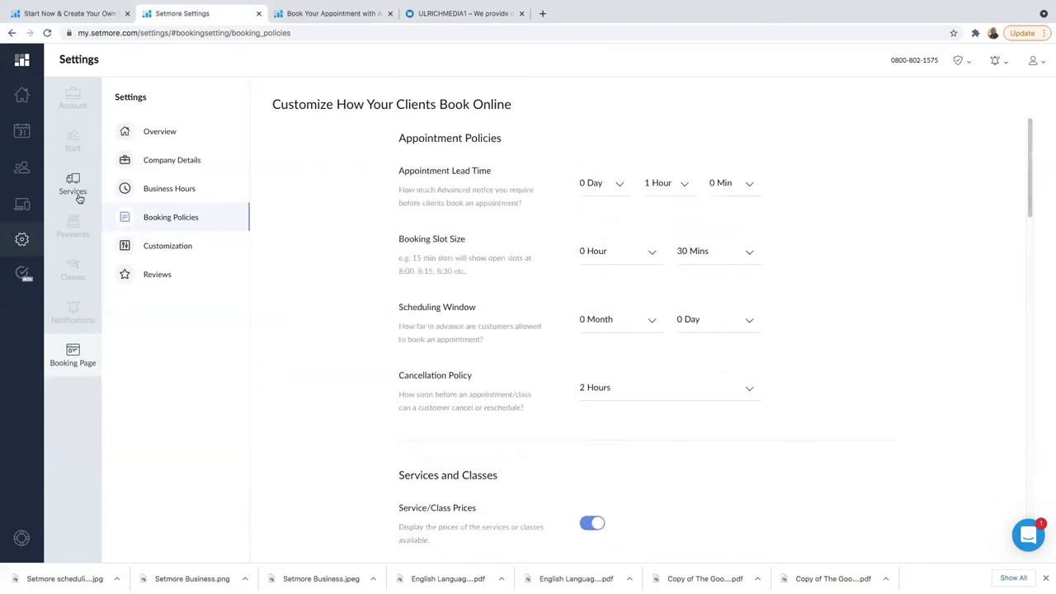
- Open the booking page customization settings and review the Preferred Language options without changing the selection
left_click_drag(170, 247, 170, 247)
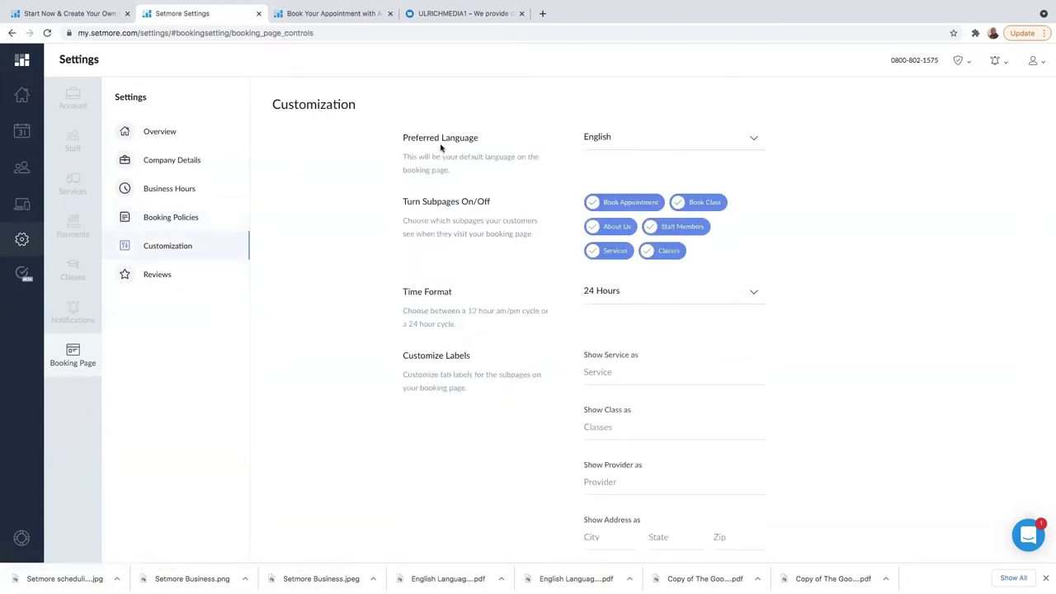
left_click(731, 146)
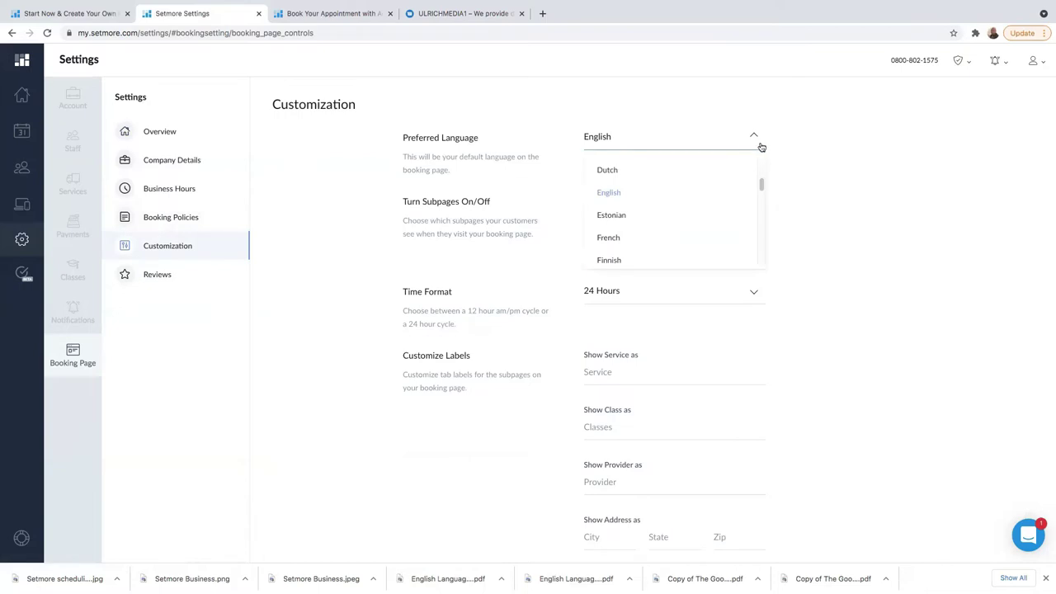
left_click(842, 149)
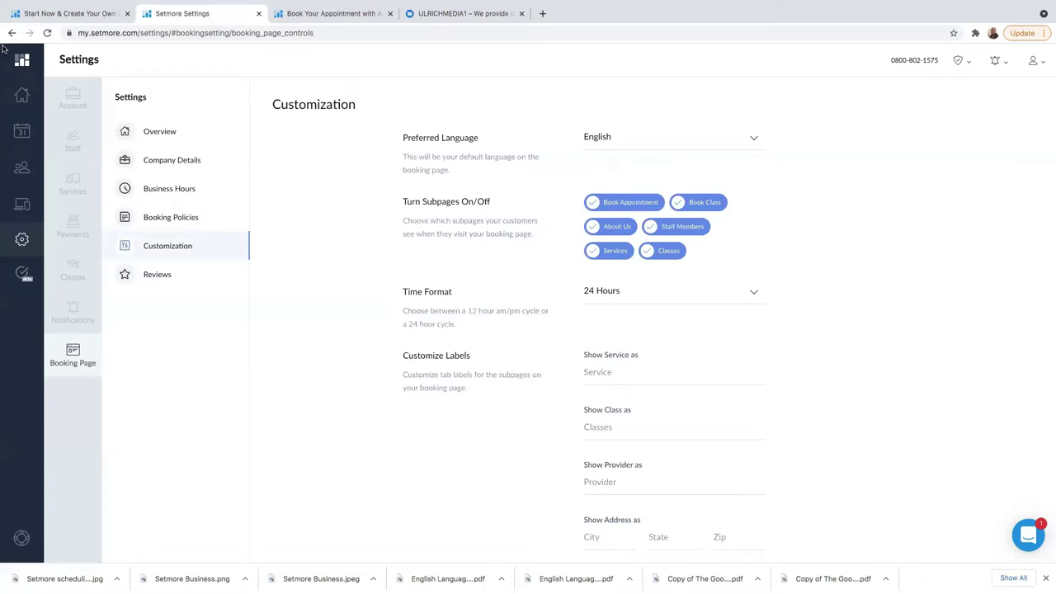
- Switch the Time Format to 12 Hours and back to 24 Hours, and activate the Show Service as label field
left_click(722, 291)
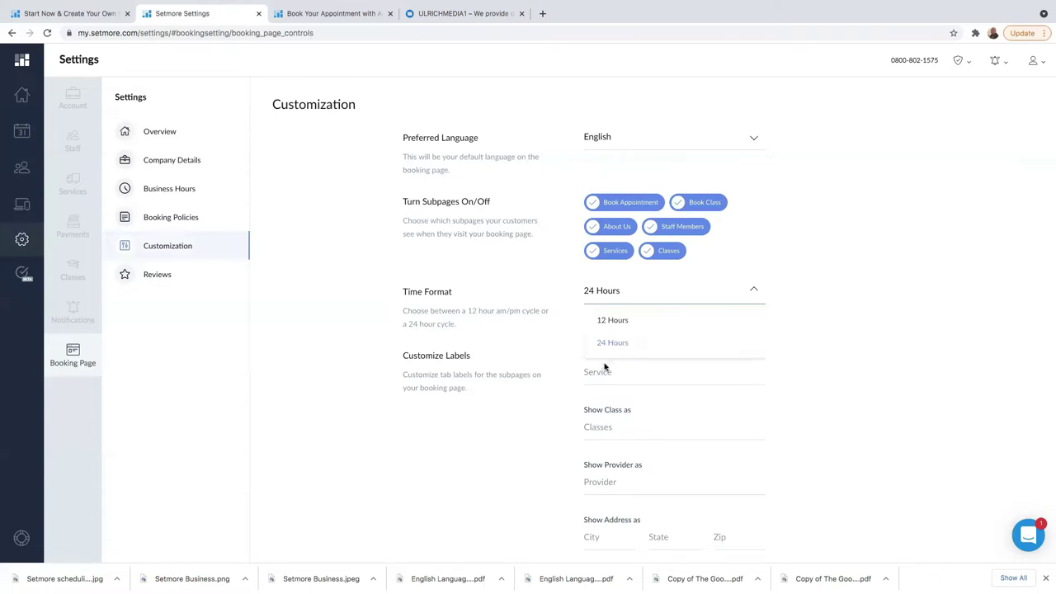
left_click(652, 322)
left_click(736, 295)
left_click(636, 345)
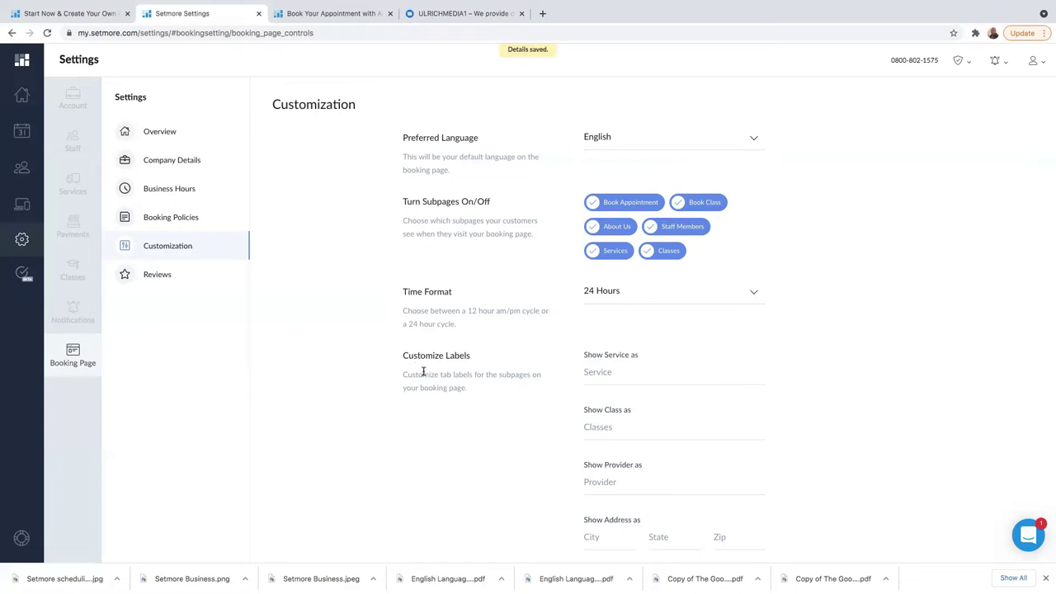
left_click(619, 375)
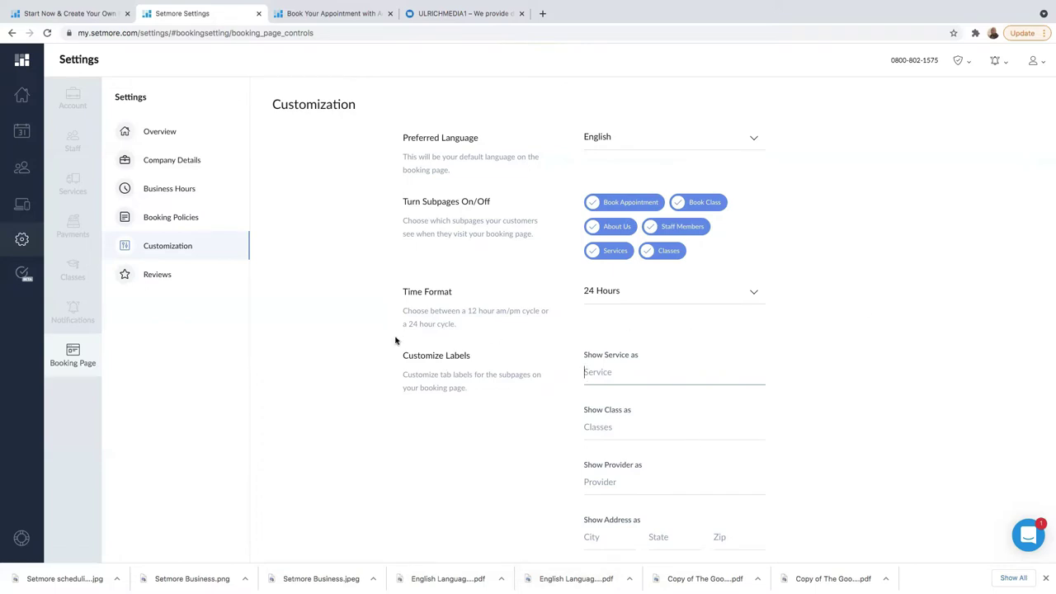
- Open the Reviews settings and turn off Customer Reviews
left_click(157, 276)
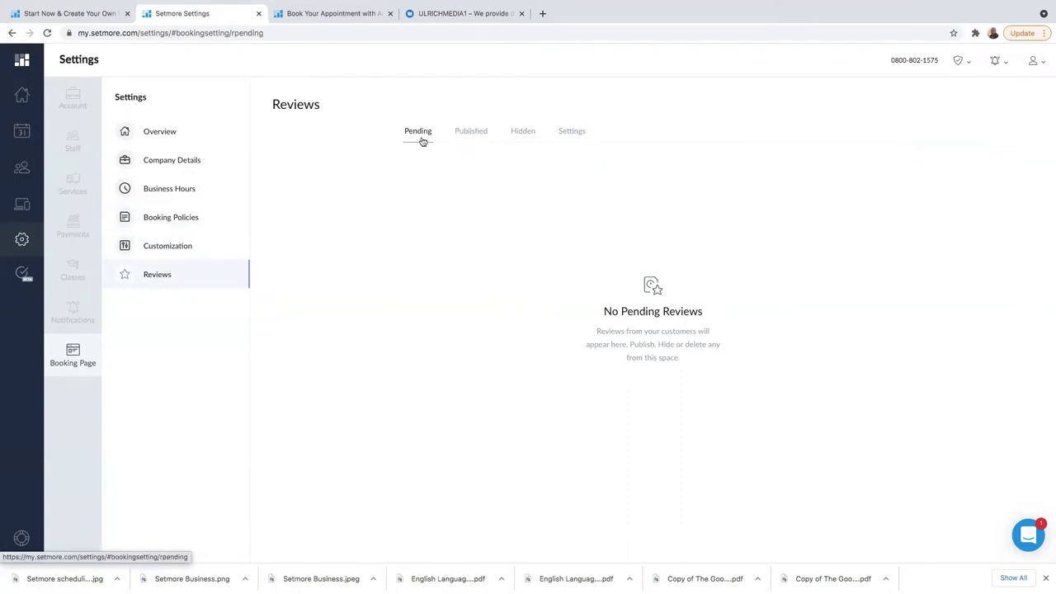
left_click(569, 138)
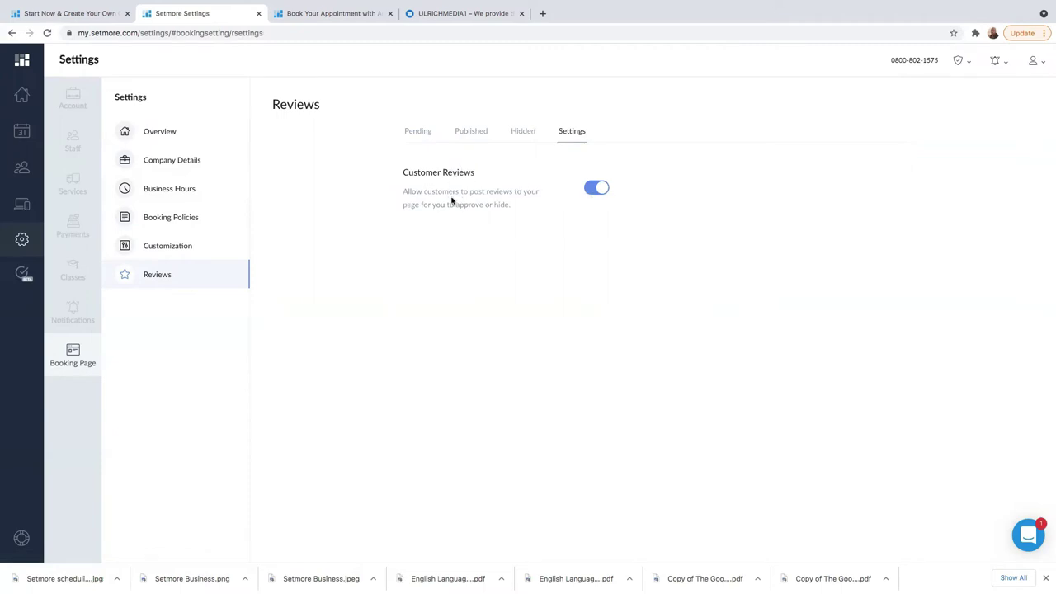
left_click(594, 191)
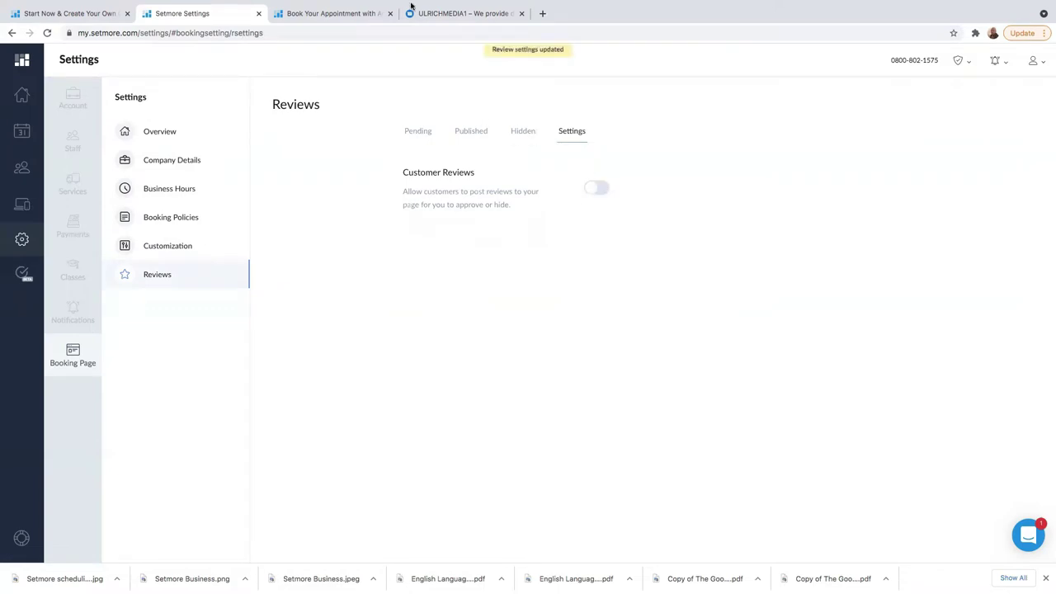
- Reload the public booking page and dismiss the booking policy notice to check whether the Reviews section is listed
left_click(290, 15)
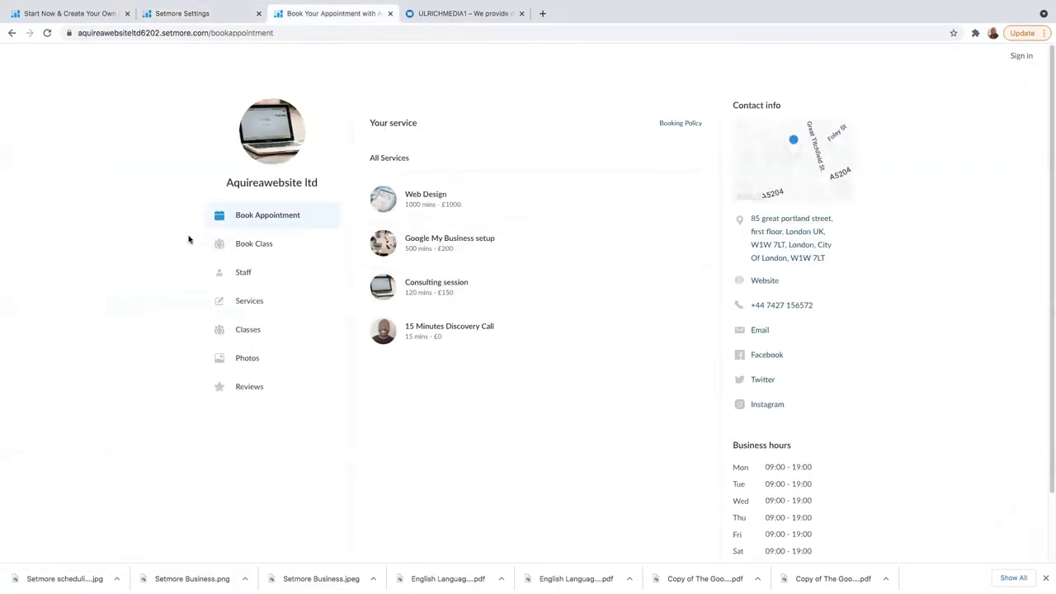
right_click(157, 86)
left_click(189, 131)
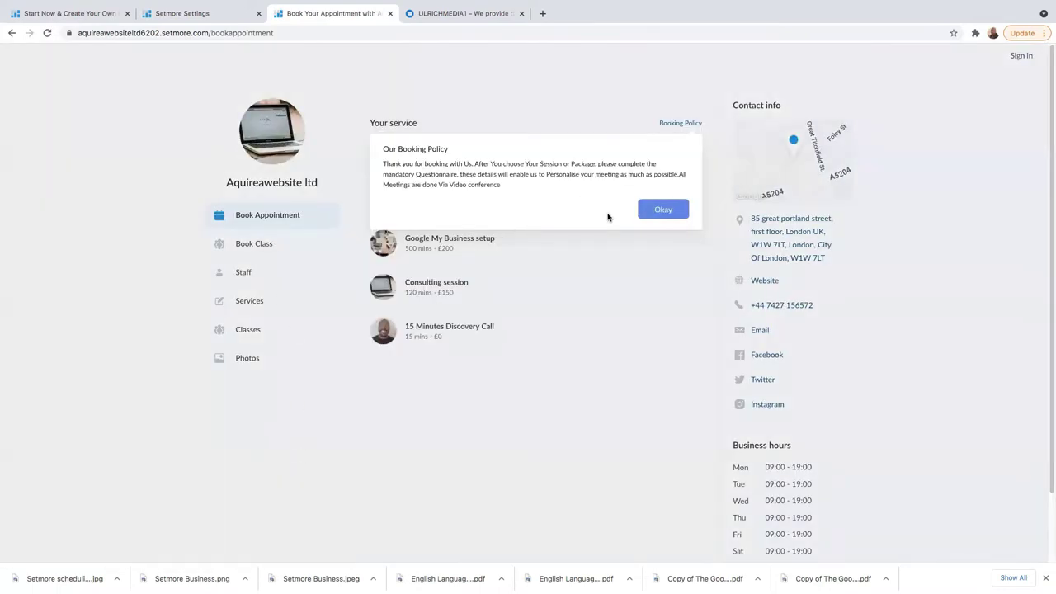
left_click(652, 212)
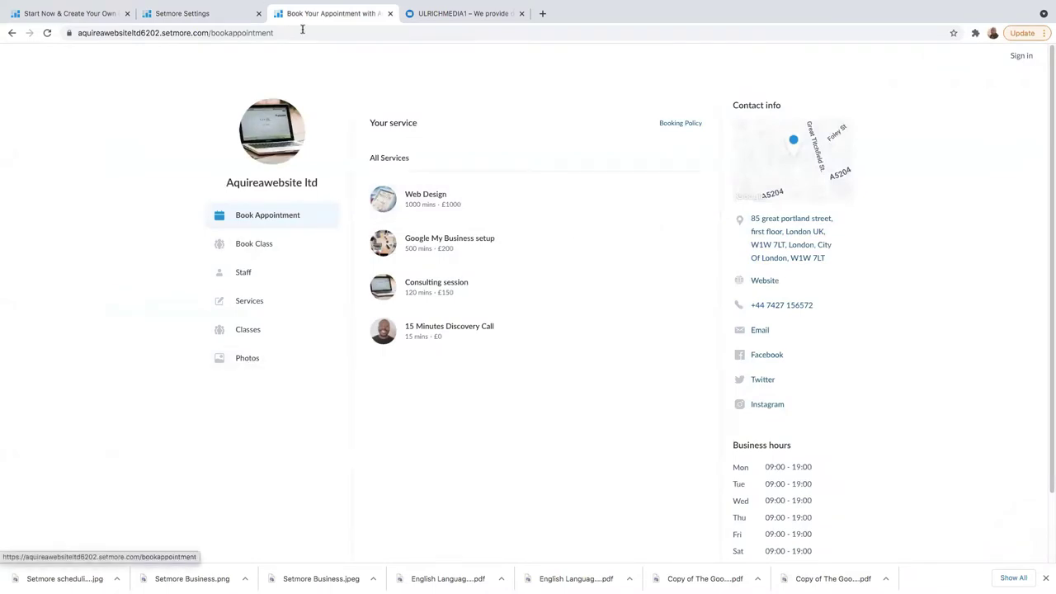
- Turn Customer Reviews back on, reload the public booking page and dismiss its booking policy notice to check the sections
left_click(171, 14)
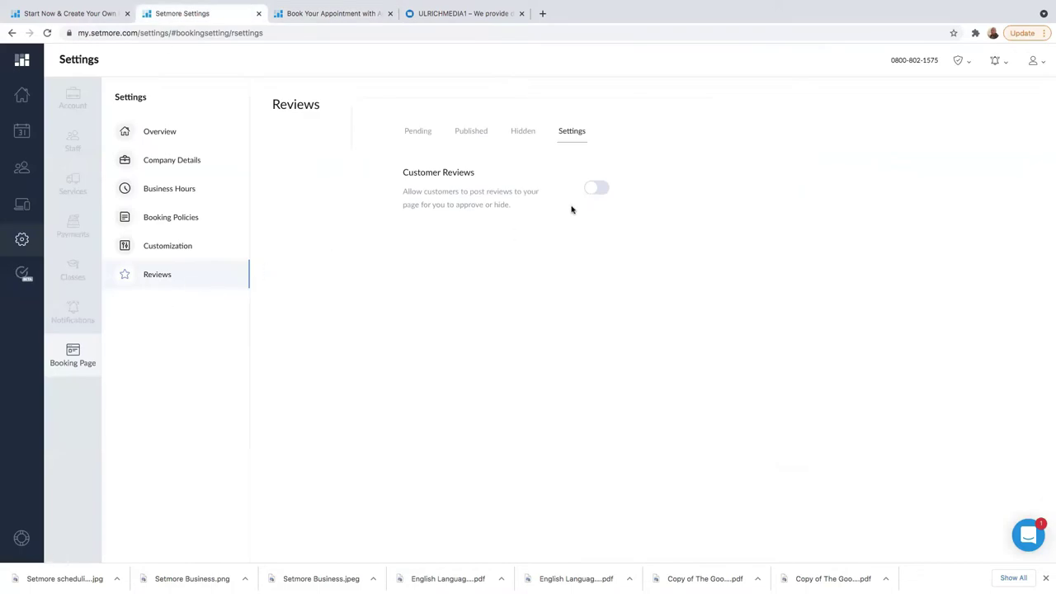
left_click(600, 189)
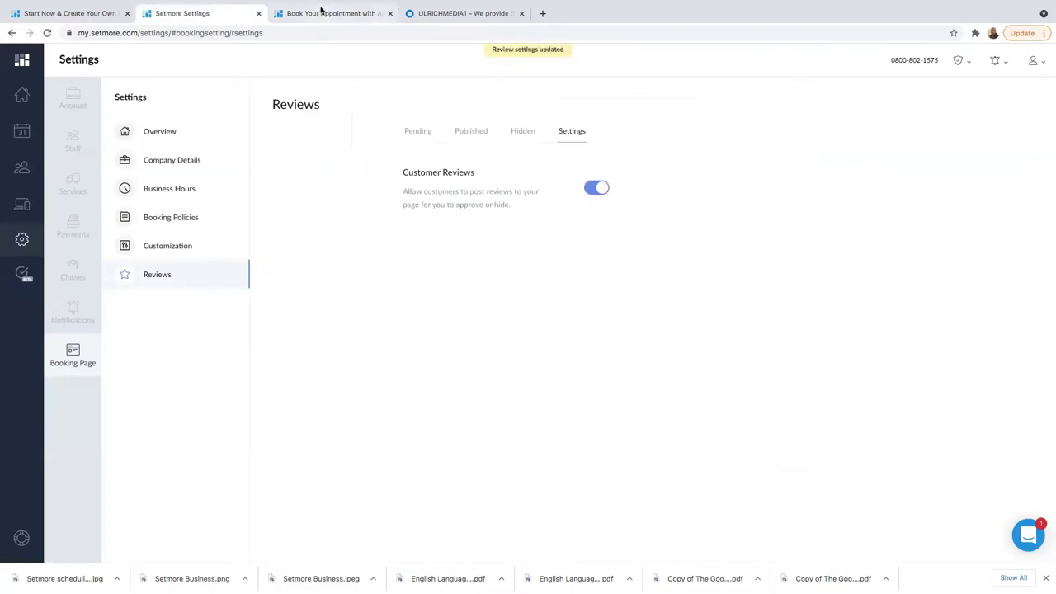
left_click(329, 14)
right_click(62, 373)
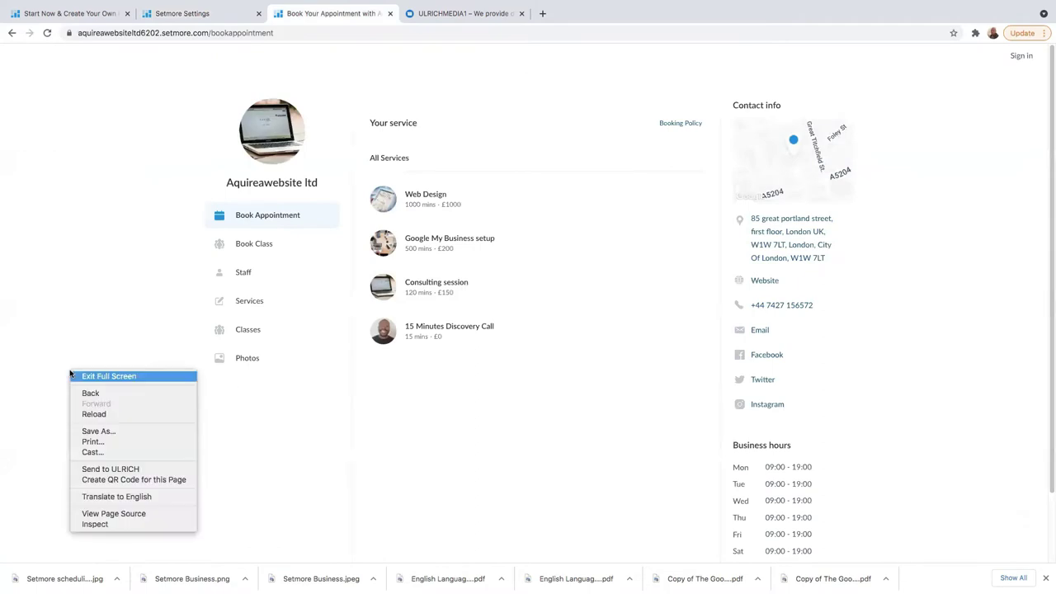
left_click(109, 415)
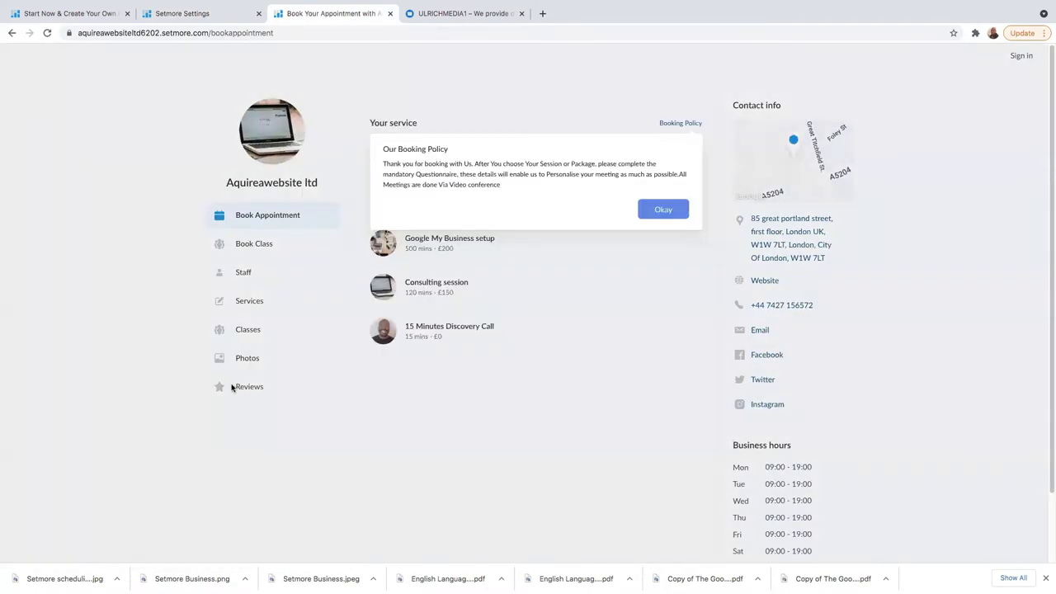
left_click(671, 216)
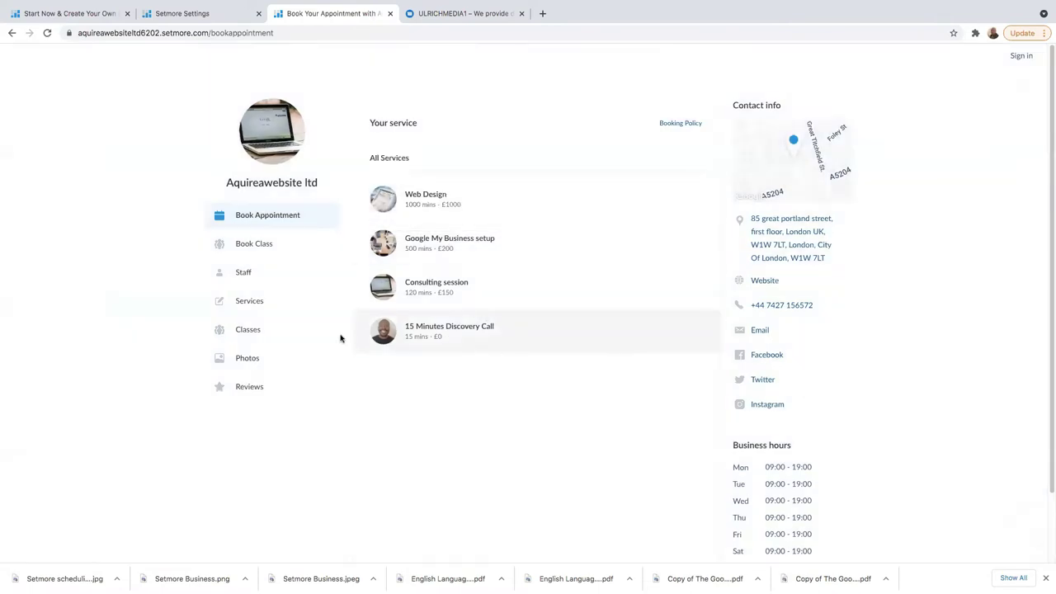
- View the account preferences and the staff member's details, opening the profile photo upload and cancelling it without choosing a file
left_click(186, 12)
left_click(72, 105)
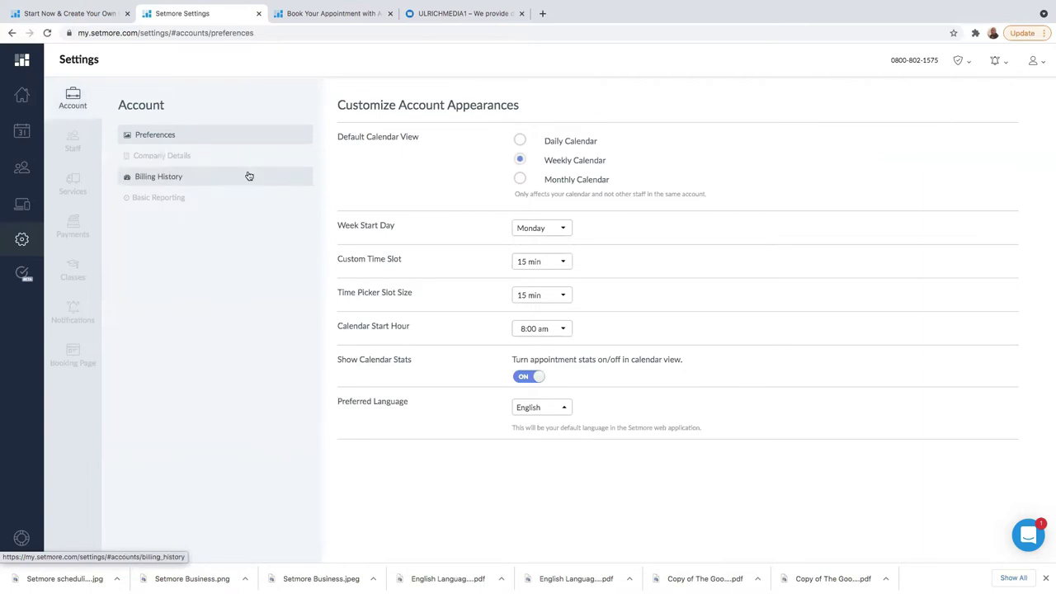
left_click(72, 141)
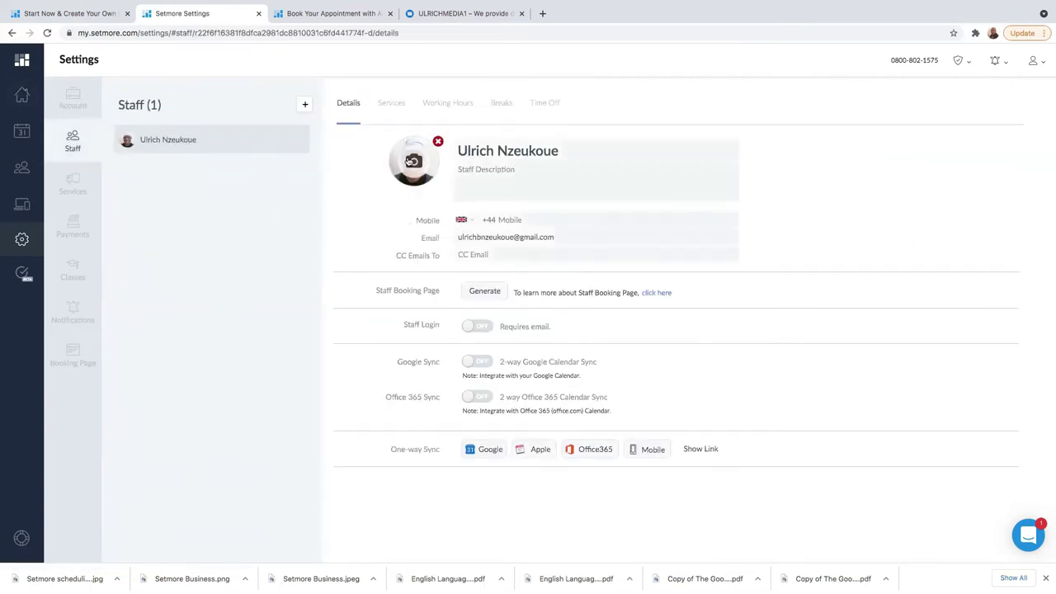
mouse_move(413, 168)
left_click(414, 163)
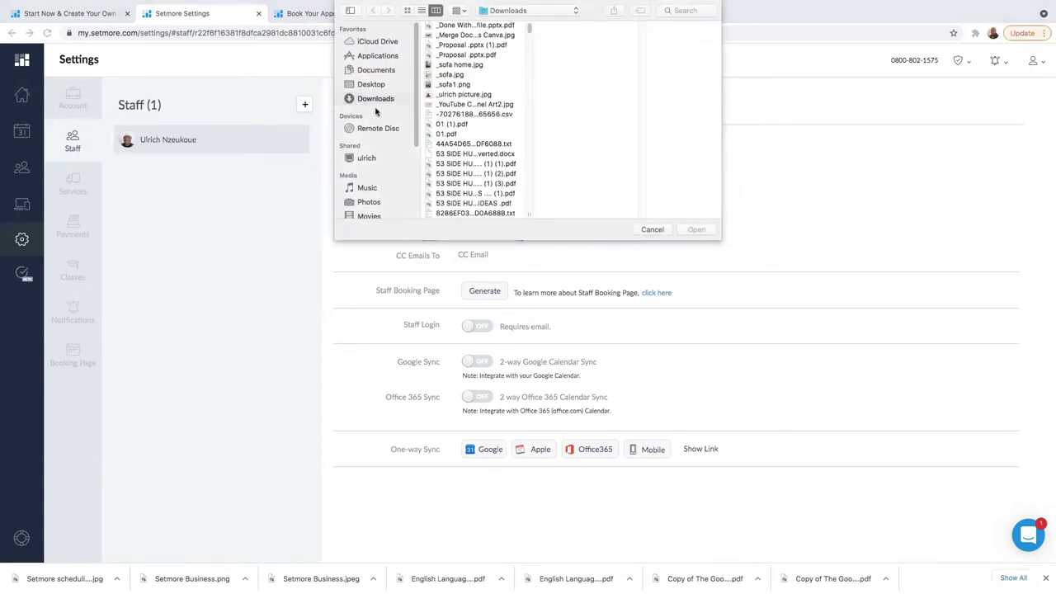
left_click(652, 229)
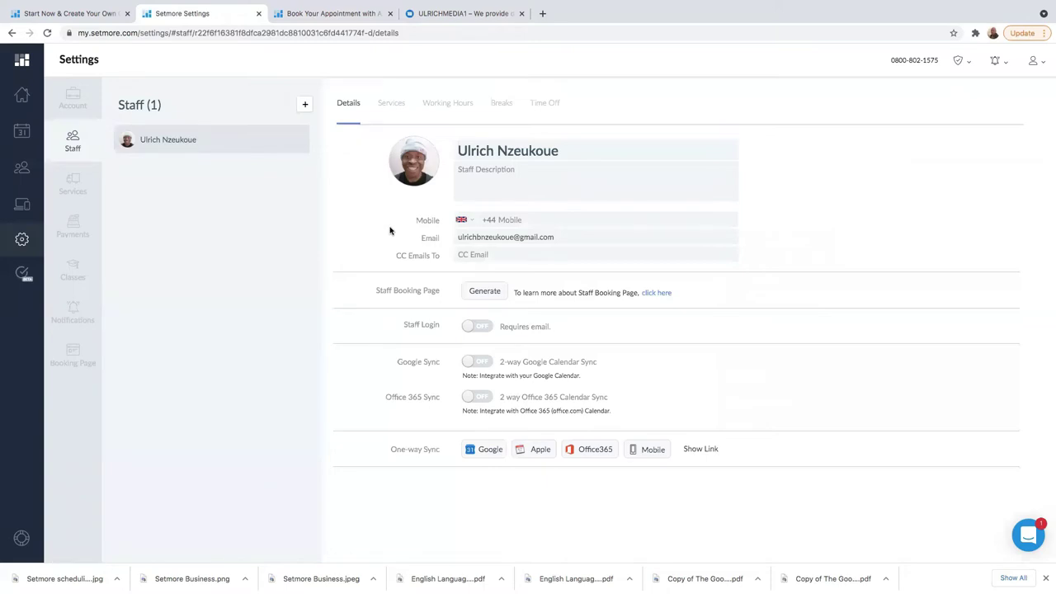
- Review the staff member's assigned services, working hours, breaks and time off
left_click(391, 104)
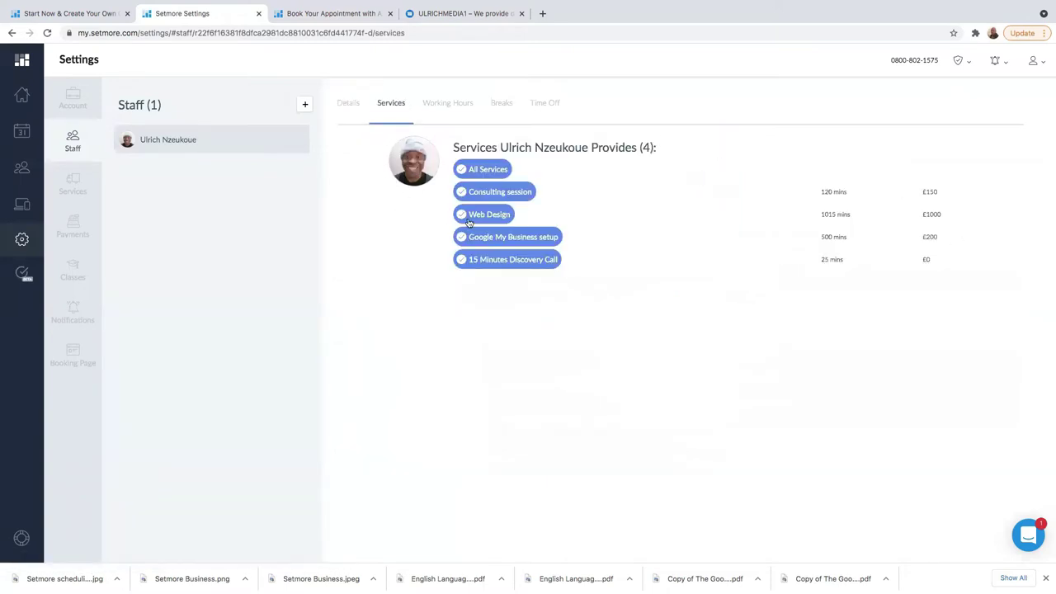
left_click(459, 105)
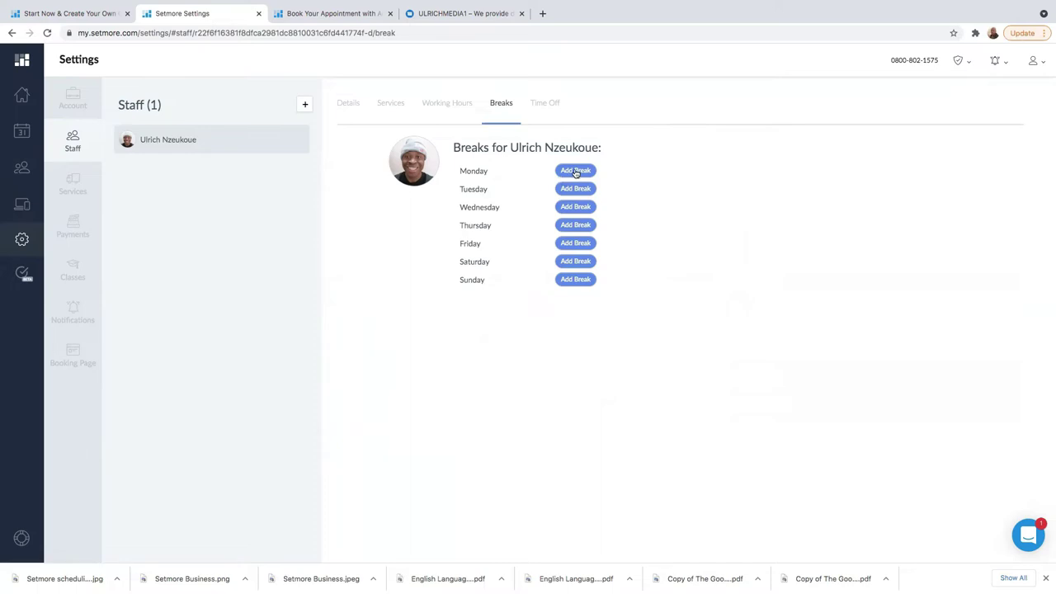
left_click(545, 104)
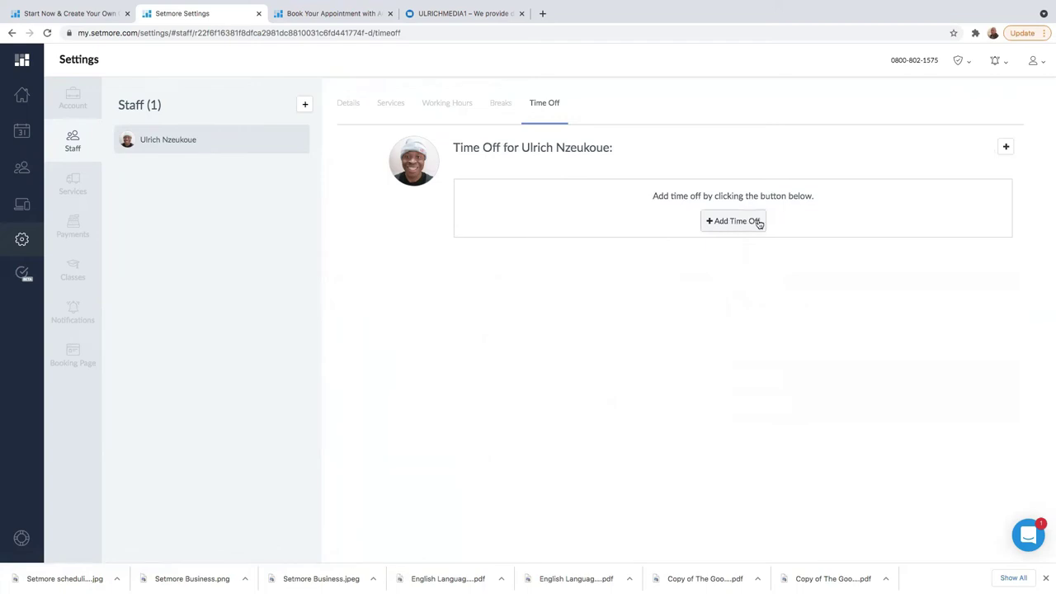
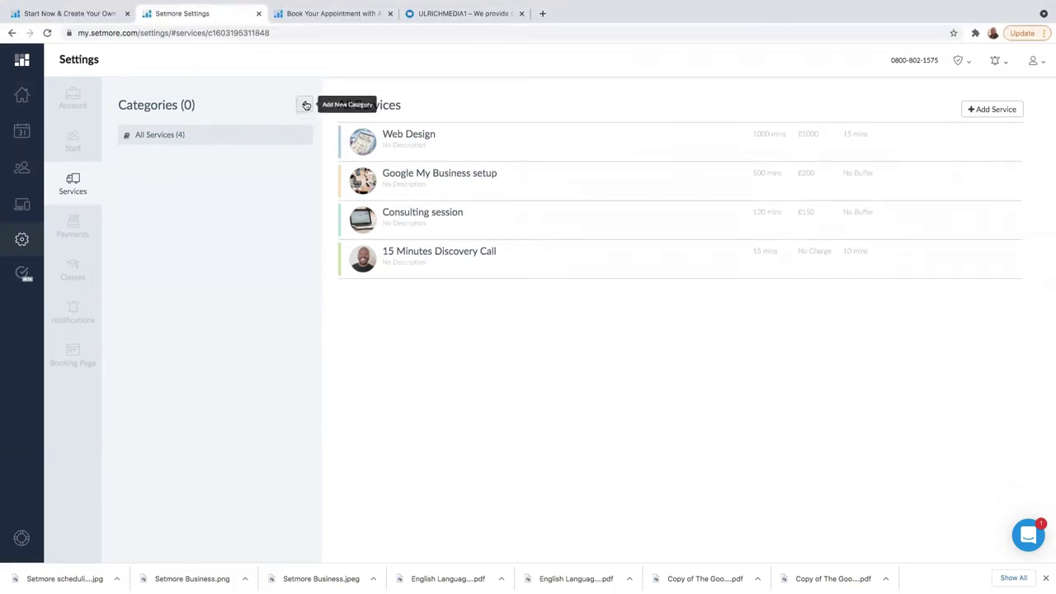
- Start a new service in the services settings and name it FB Pixels Installation, leaving the description empty
left_click(993, 114)
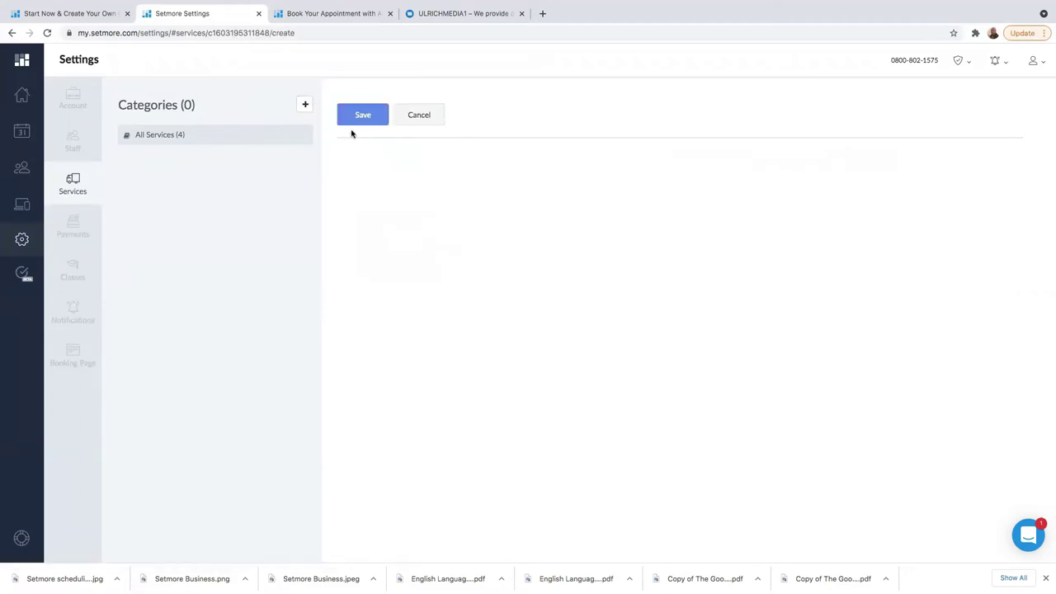
left_click(554, 163)
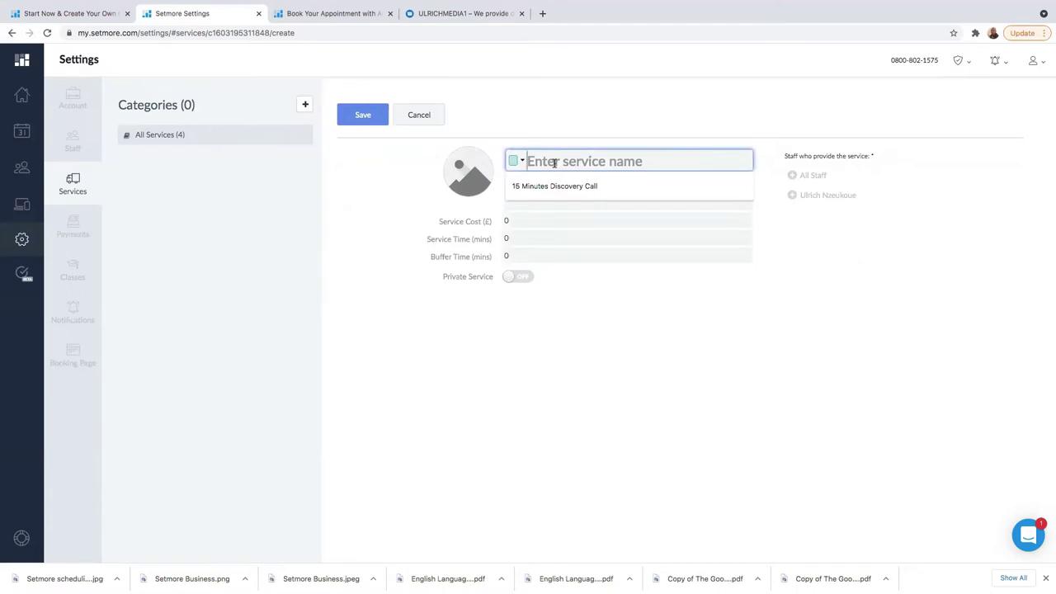
type("FB Pixels Installation")
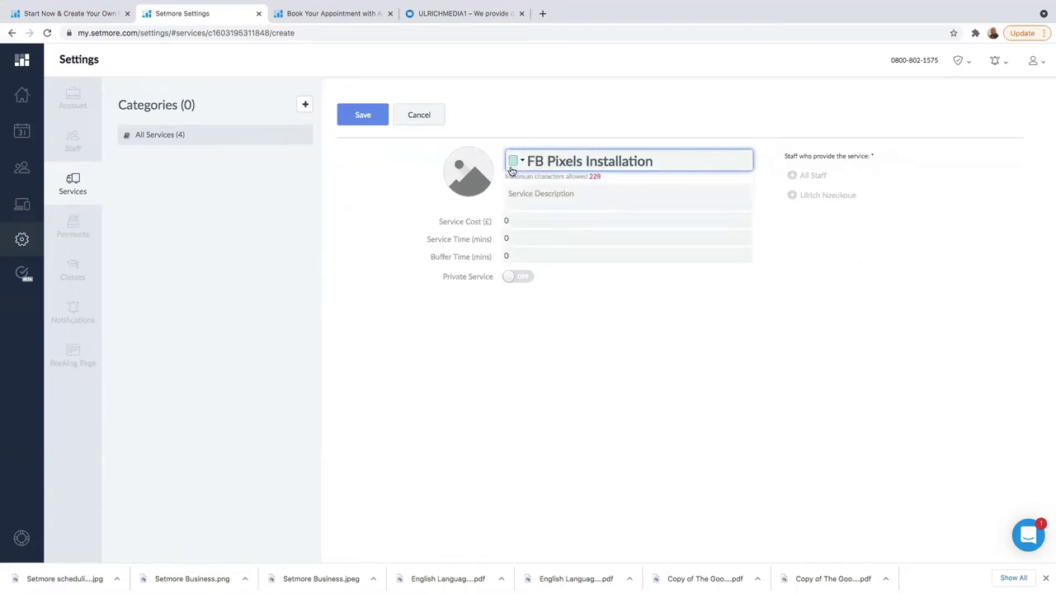
left_click(532, 202)
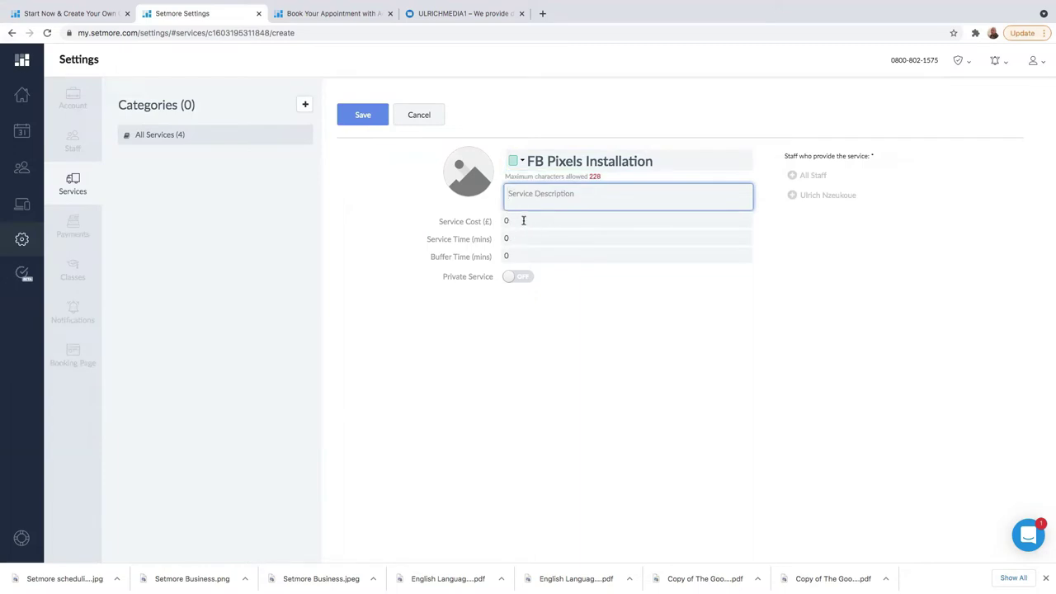
- Set the new service's cost to £150 and its service time to 60 minutes
left_click(521, 218)
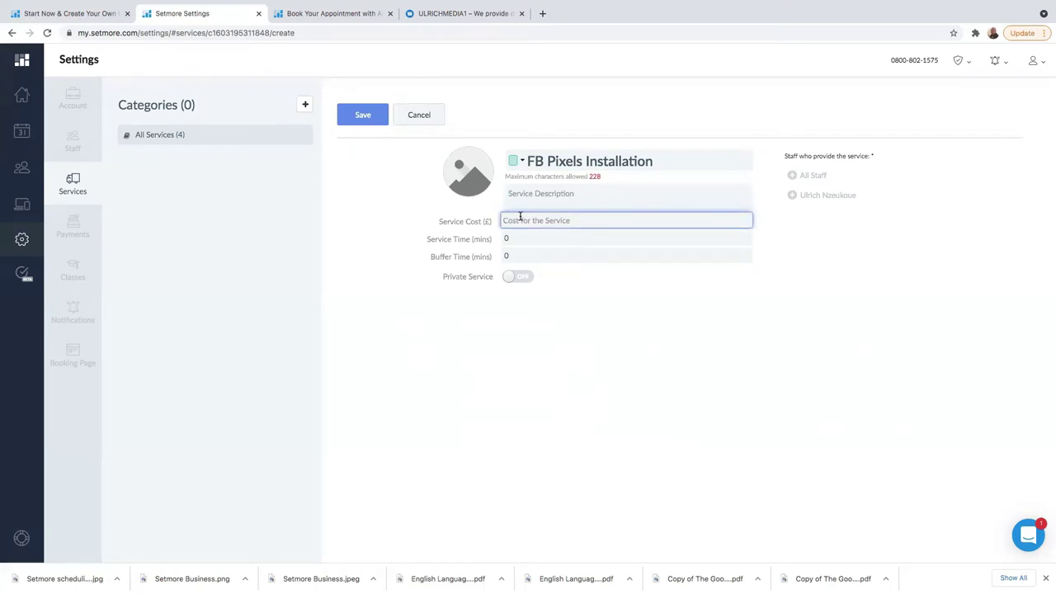
type("150")
left_click(523, 239)
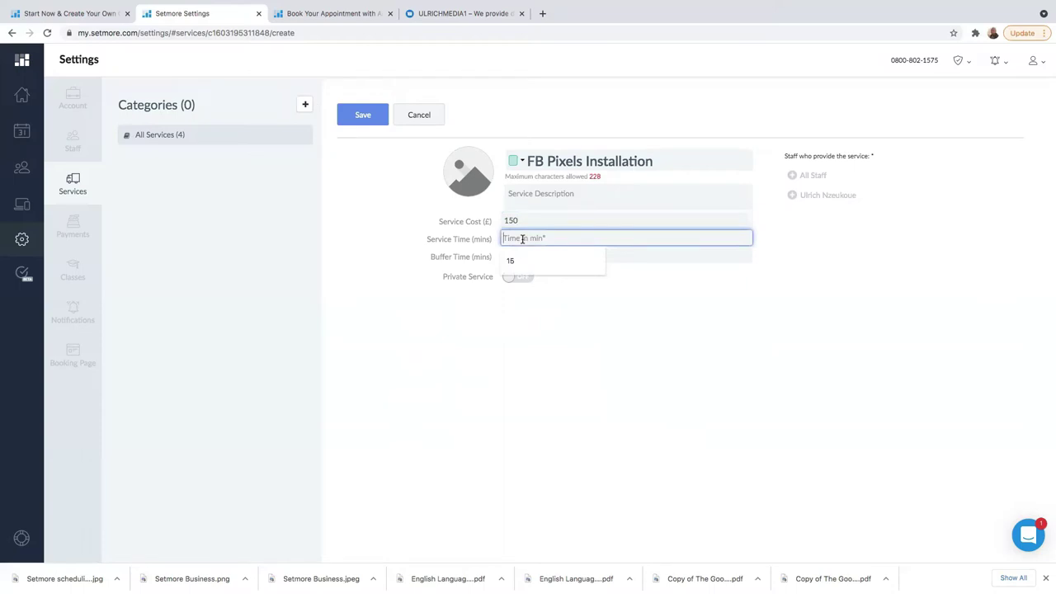
type("6")
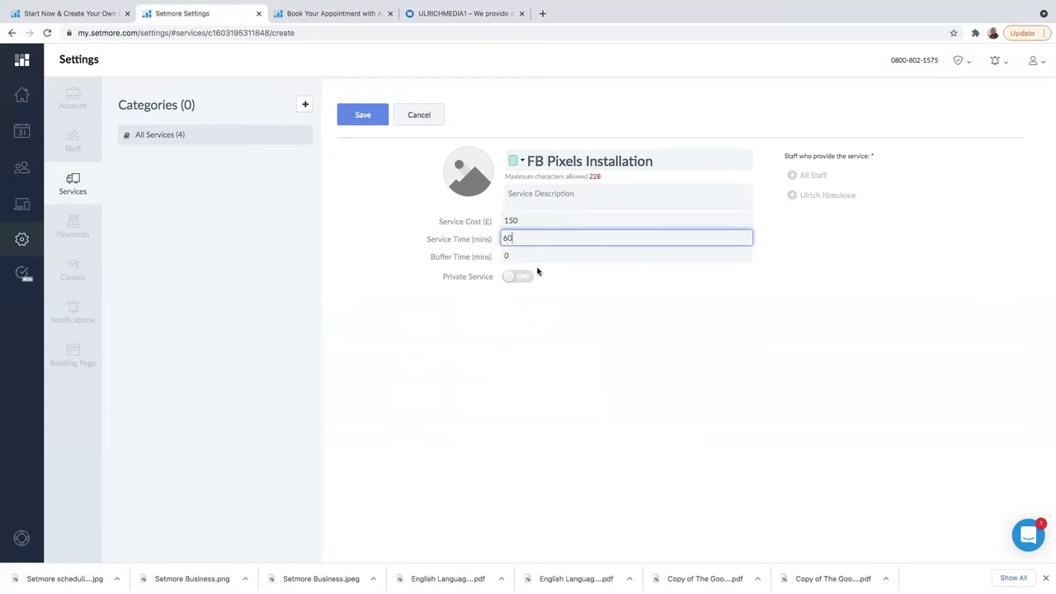
- Set the new service's buffer time to 20 minutes
type("0")
left_click(523, 257)
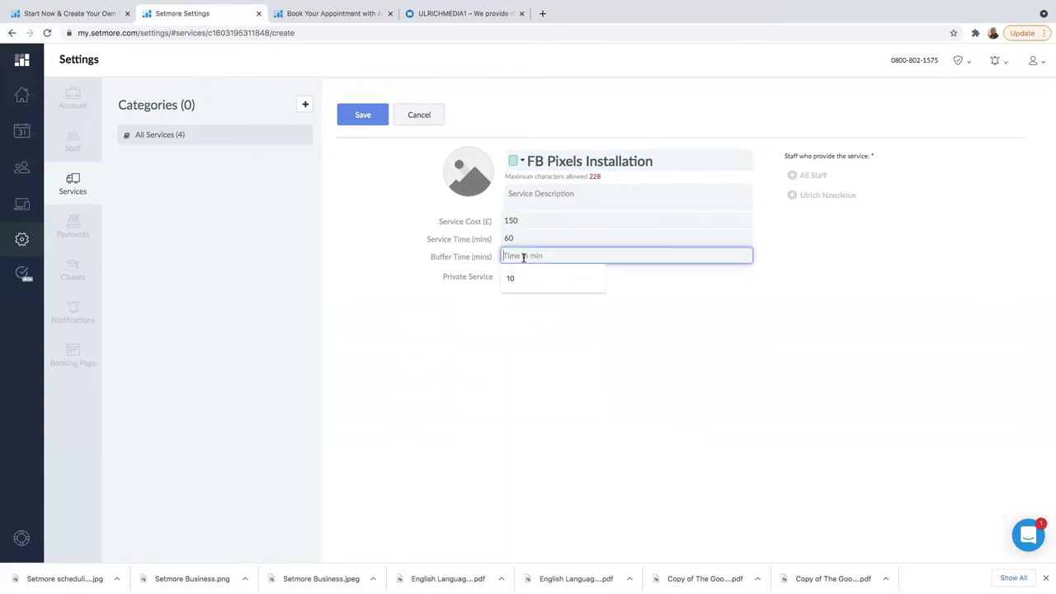
key("Escape")
type("20")
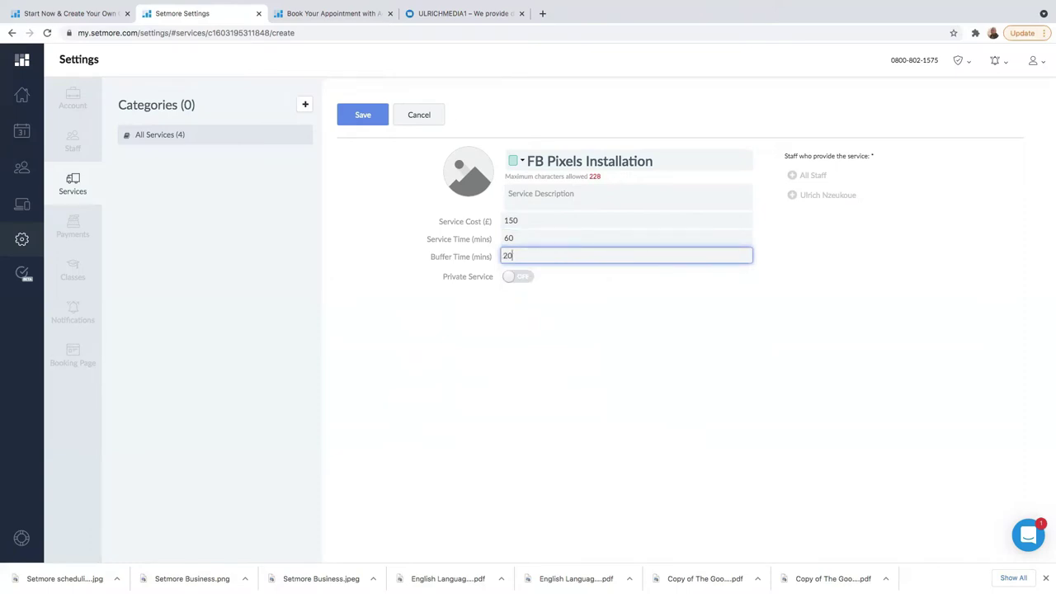
left_click(548, 339)
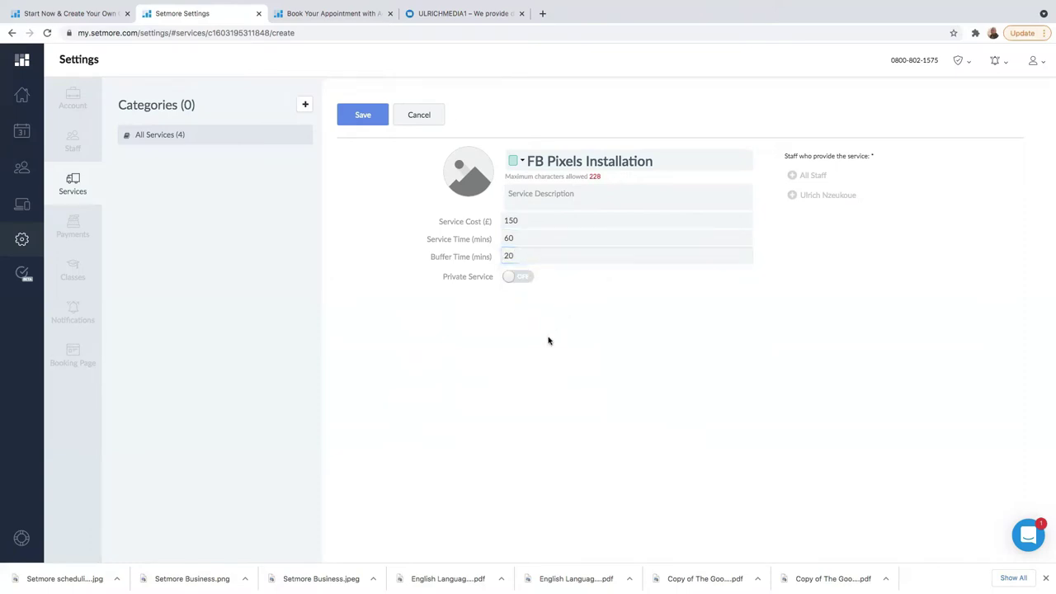
- Try the private service option, switch it back off, and assign all staff to the service
left_click(518, 278)
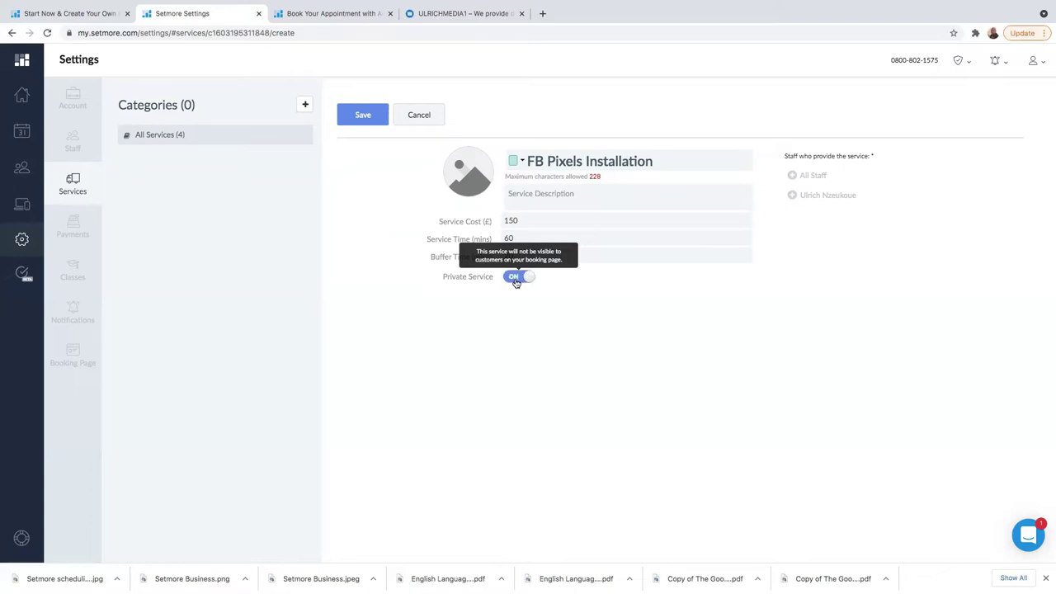
left_click(517, 280)
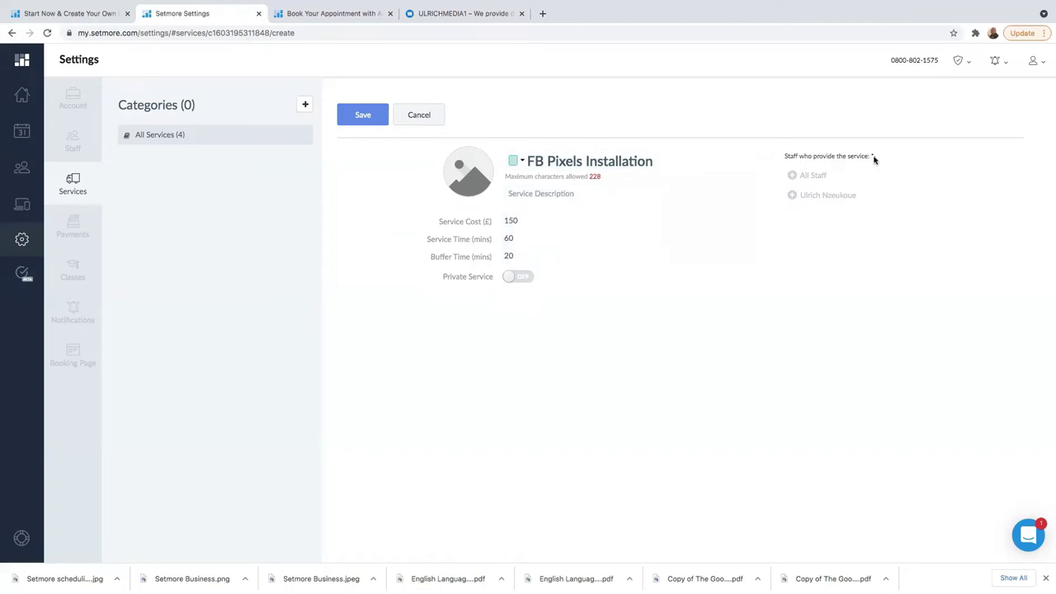
left_click(817, 175)
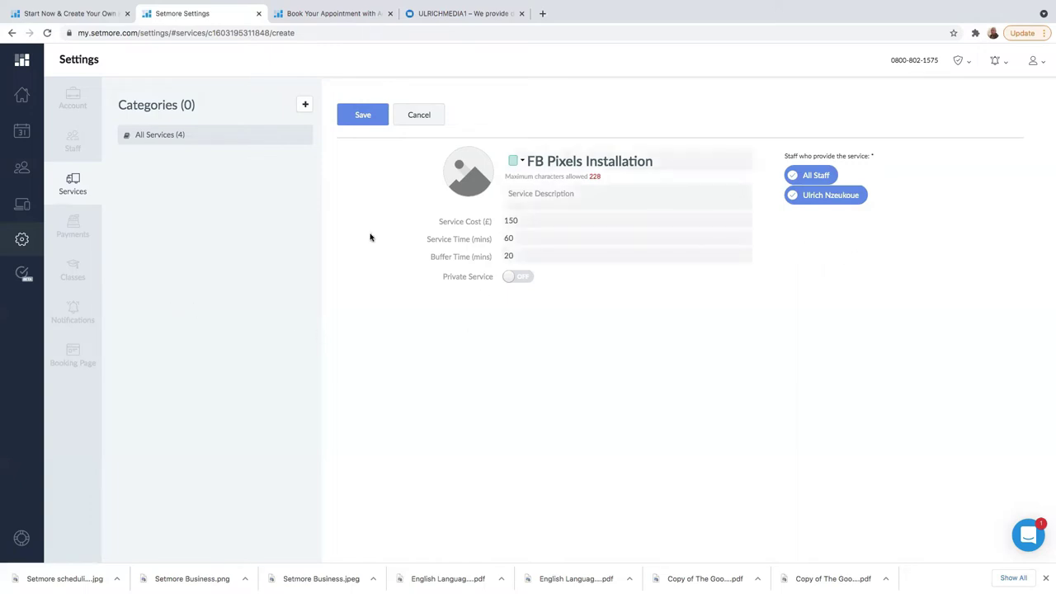
- Upload a portrait photo from Downloads as the service image, crop it, and save the FB Pixels Installation service
left_click(469, 173)
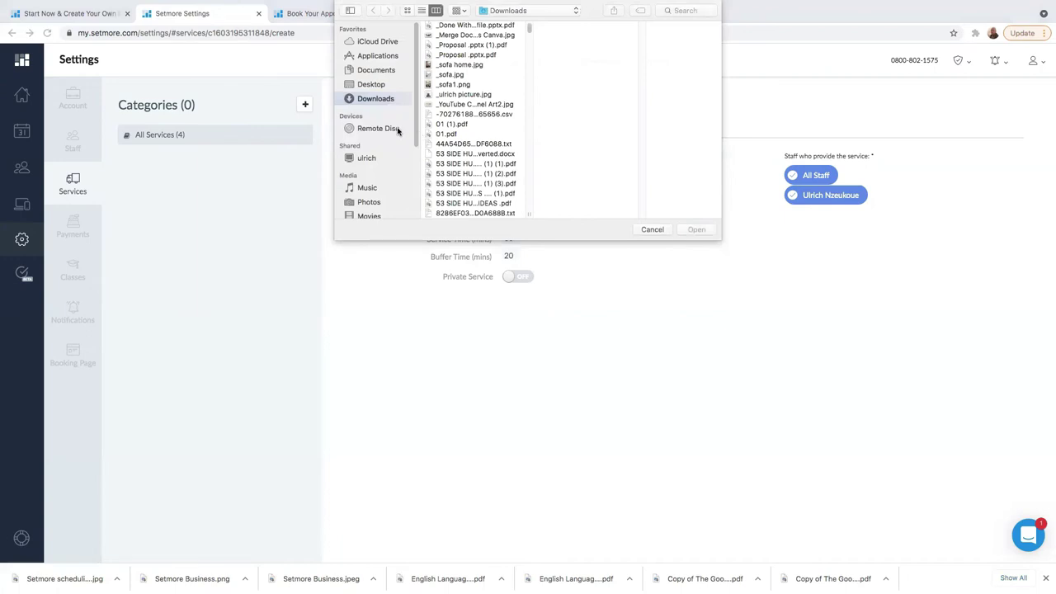
left_click(456, 97)
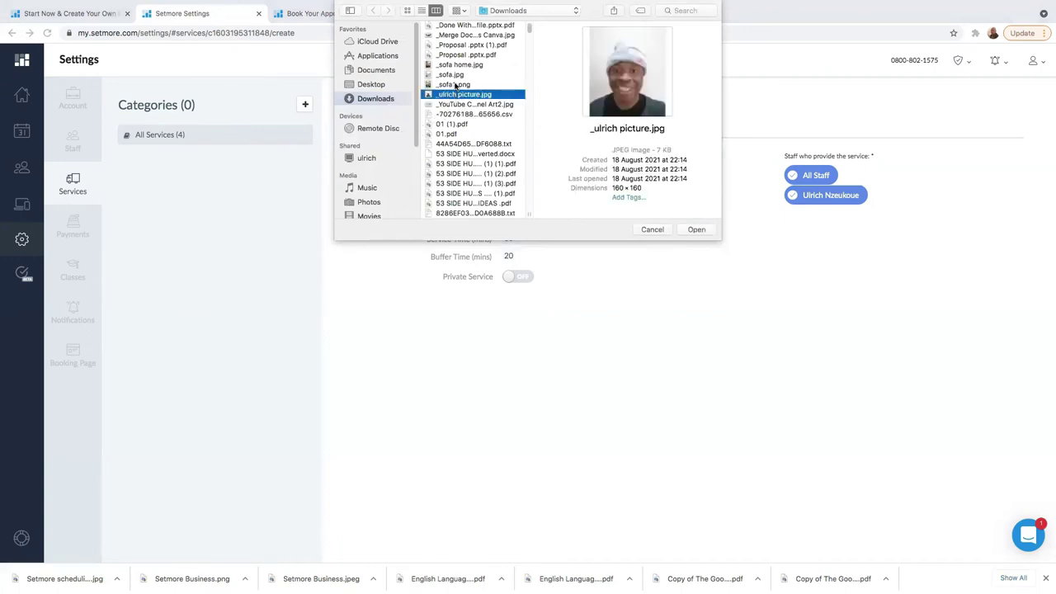
scroll(474, 124, "down", 10)
double_click(458, 159)
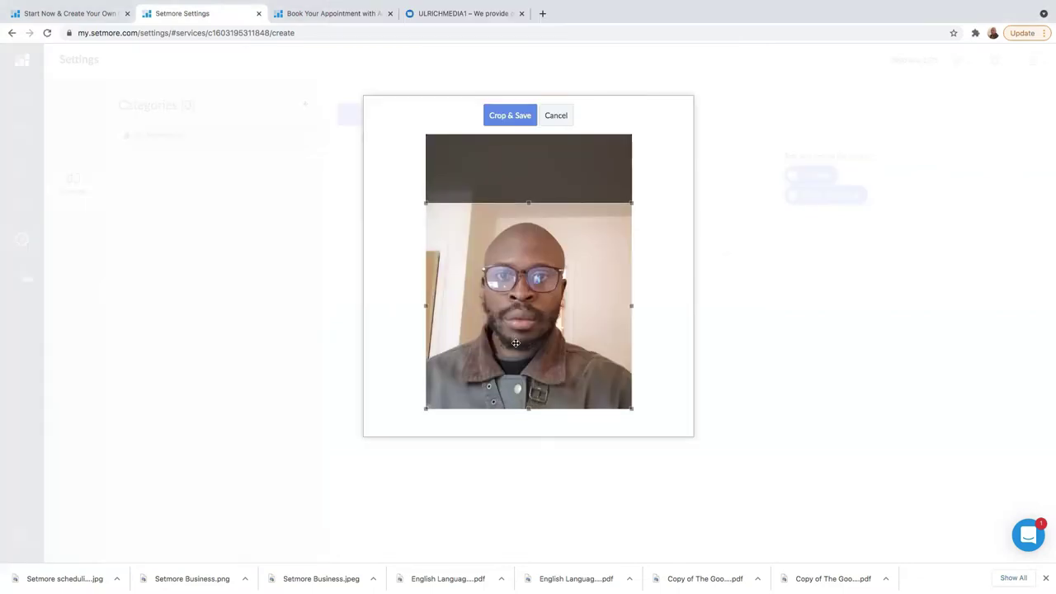
left_click(517, 116)
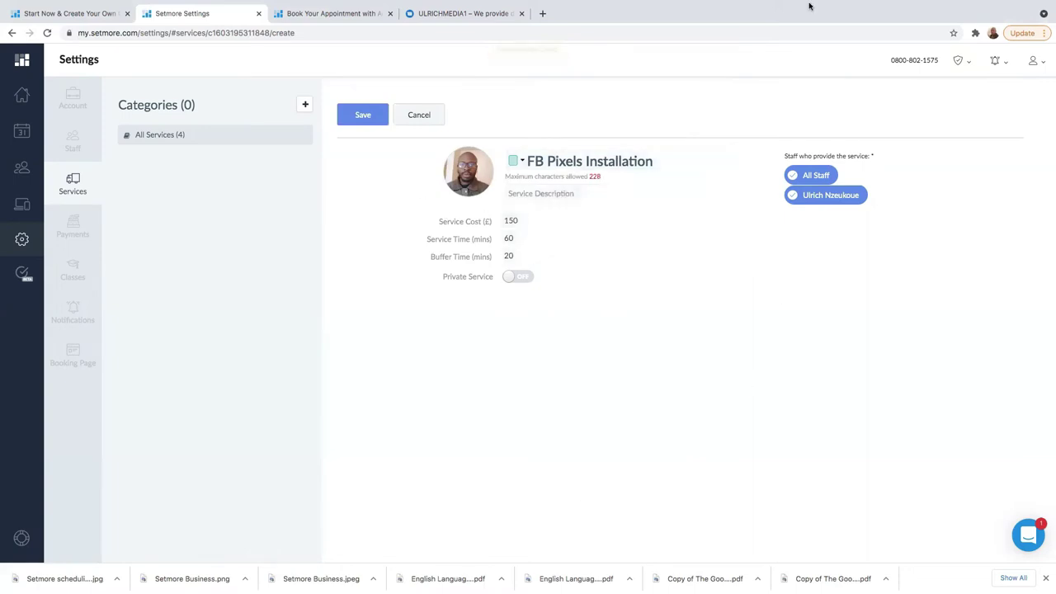
left_click(363, 120)
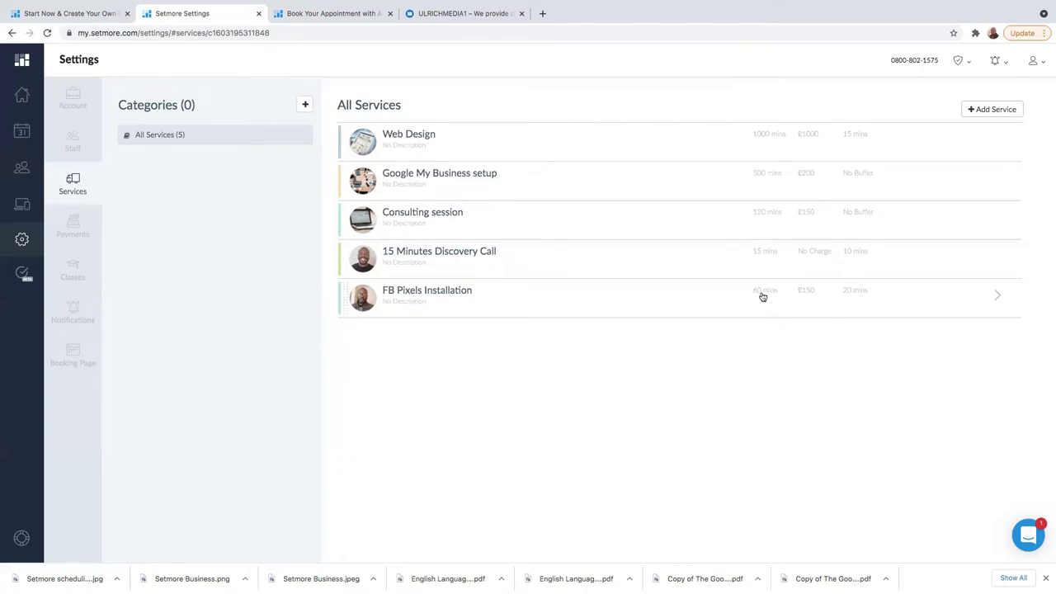
- Try to activate the PayPal integration in the payment settings, then return to the payment options
left_click(72, 230)
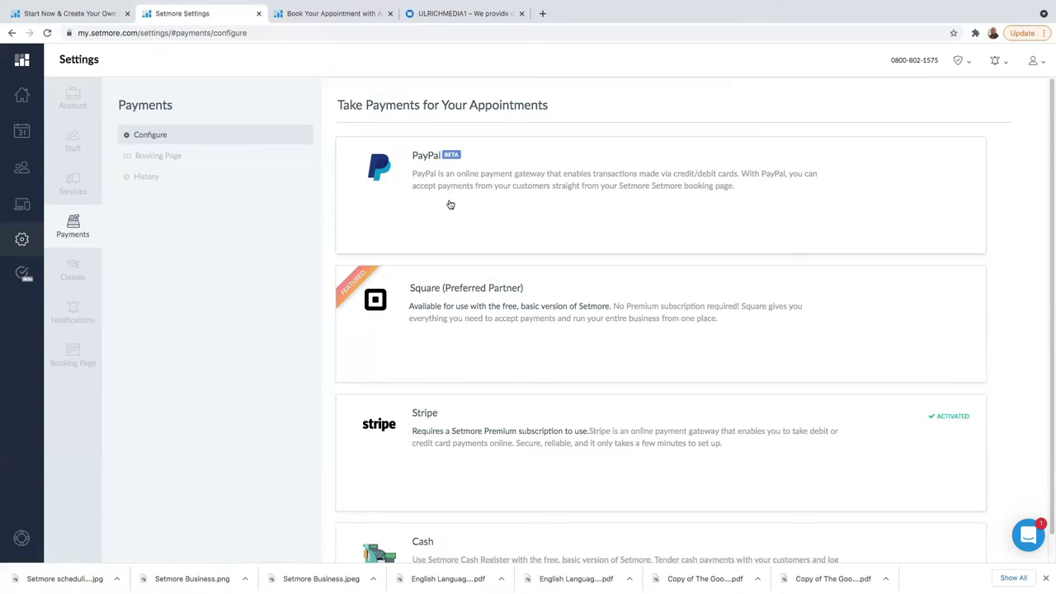
left_click(411, 181)
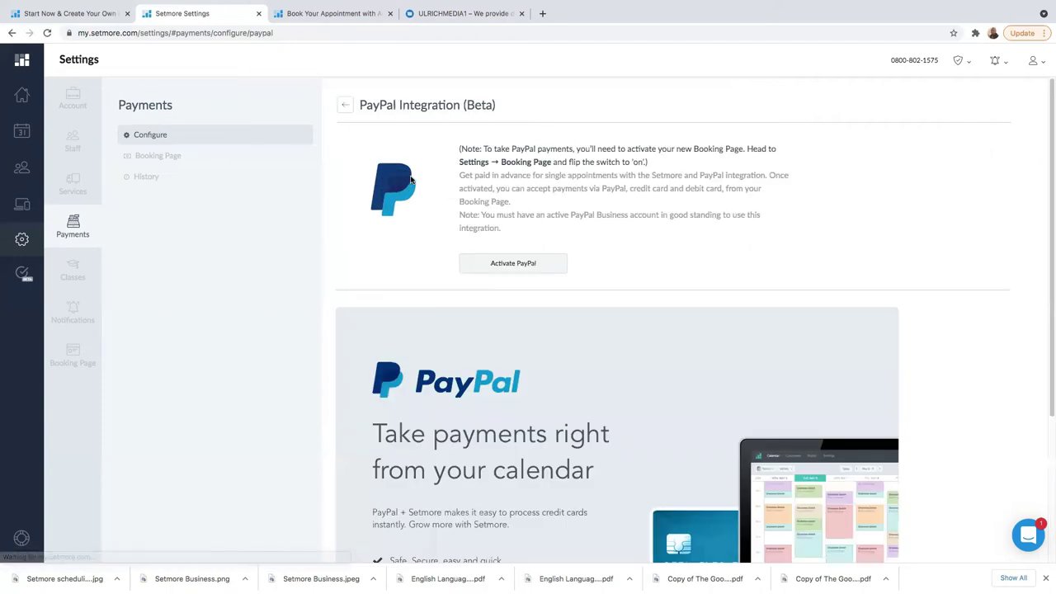
left_click(504, 266)
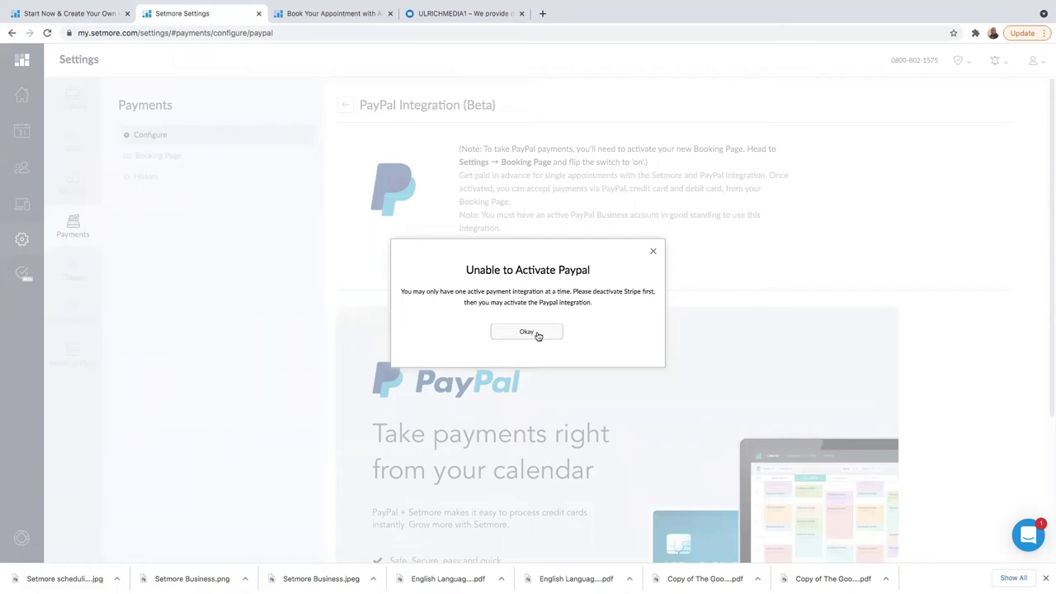
left_click(526, 331)
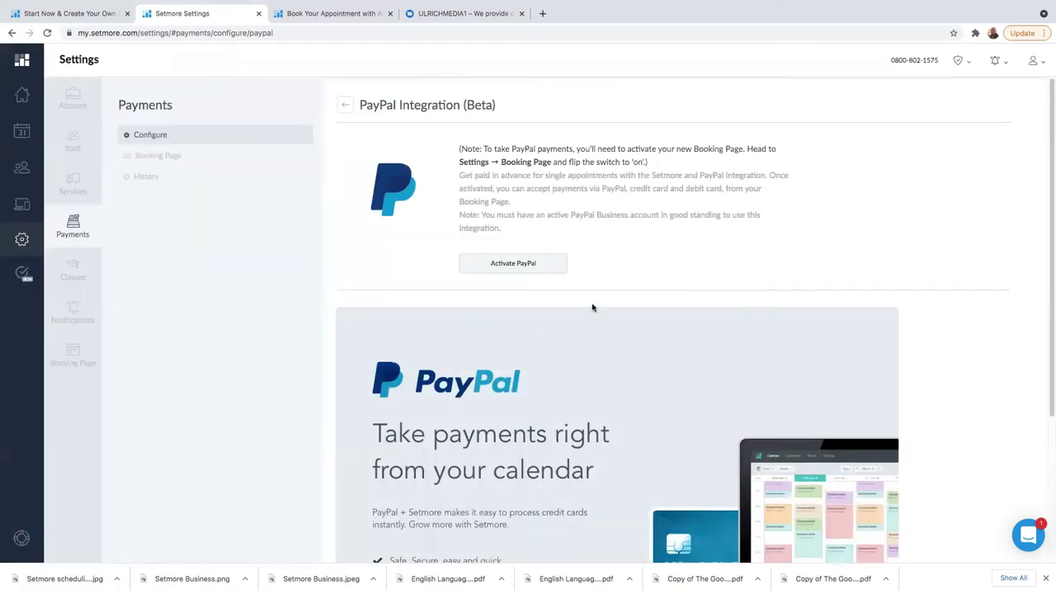
left_click(346, 107)
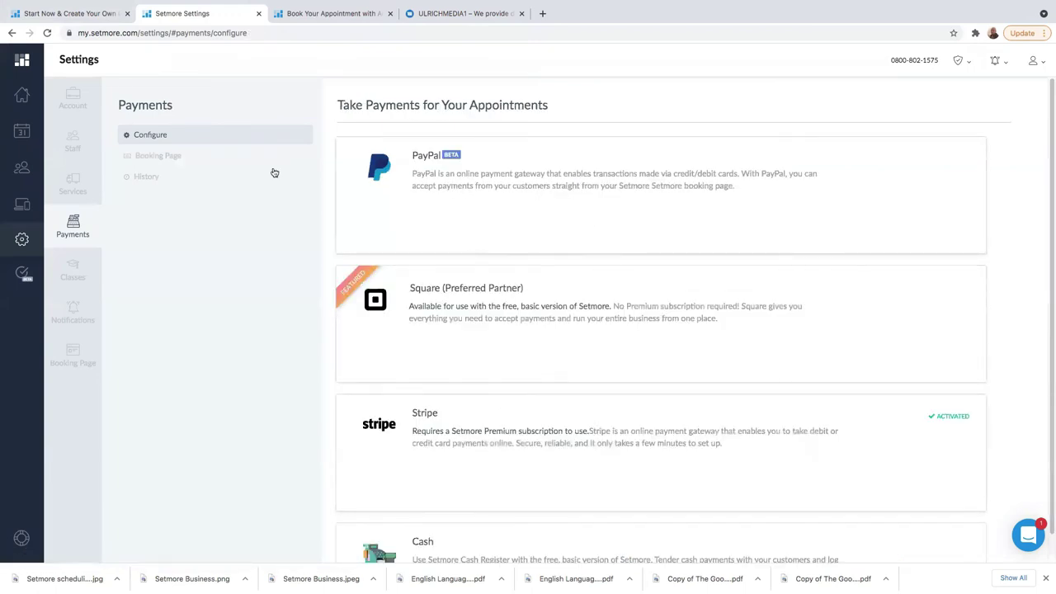
- View the Stripe integration details and the remaining payment options
left_click(391, 447)
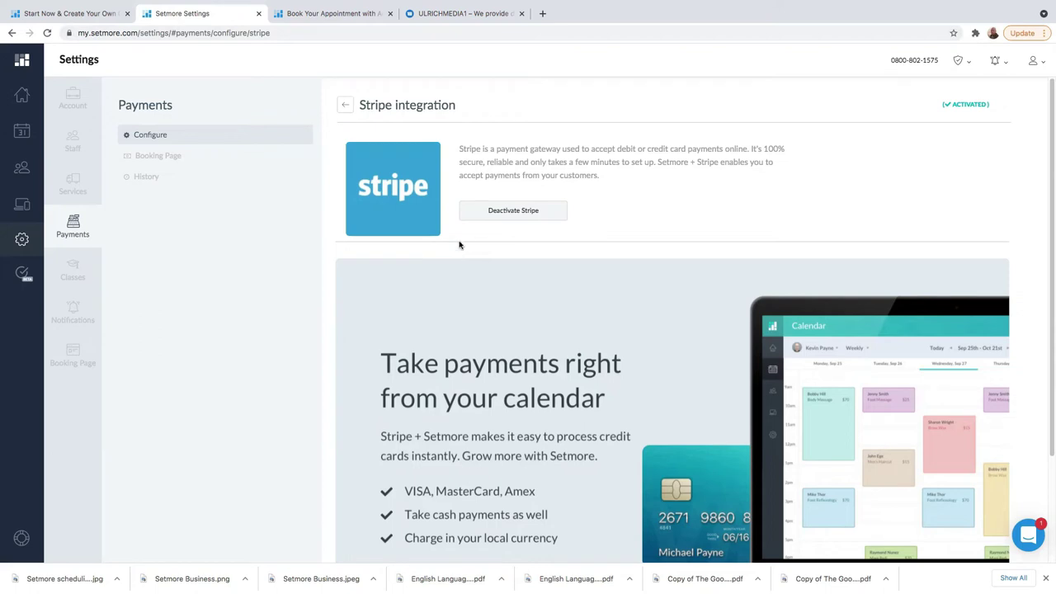
left_click(344, 107)
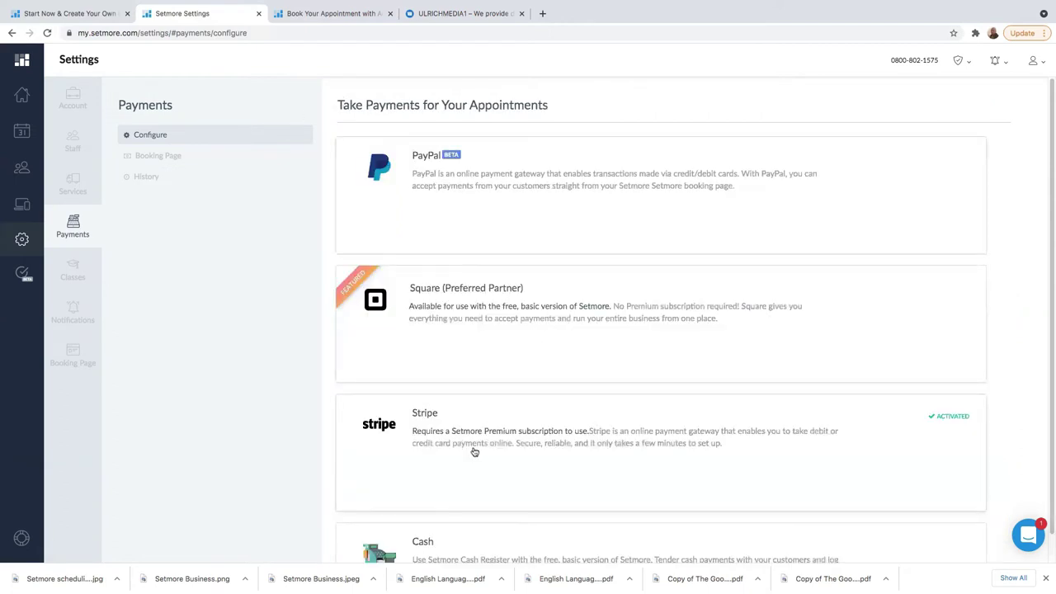
scroll(465, 440, "down", 1)
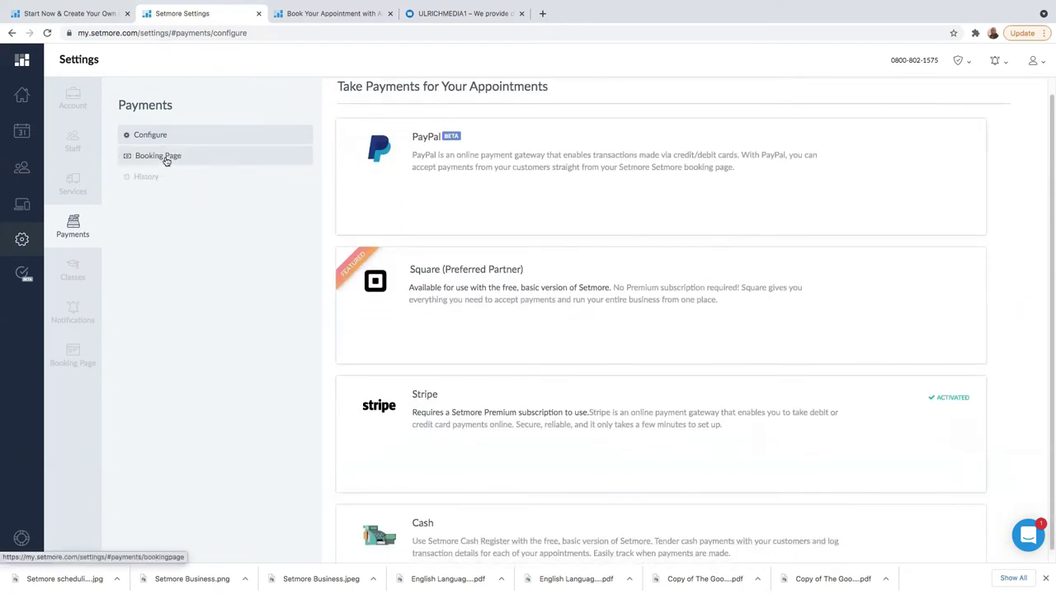
- Review the booking page payment settings and the one-time discount's type options, closing the discount without changes
left_click(165, 161)
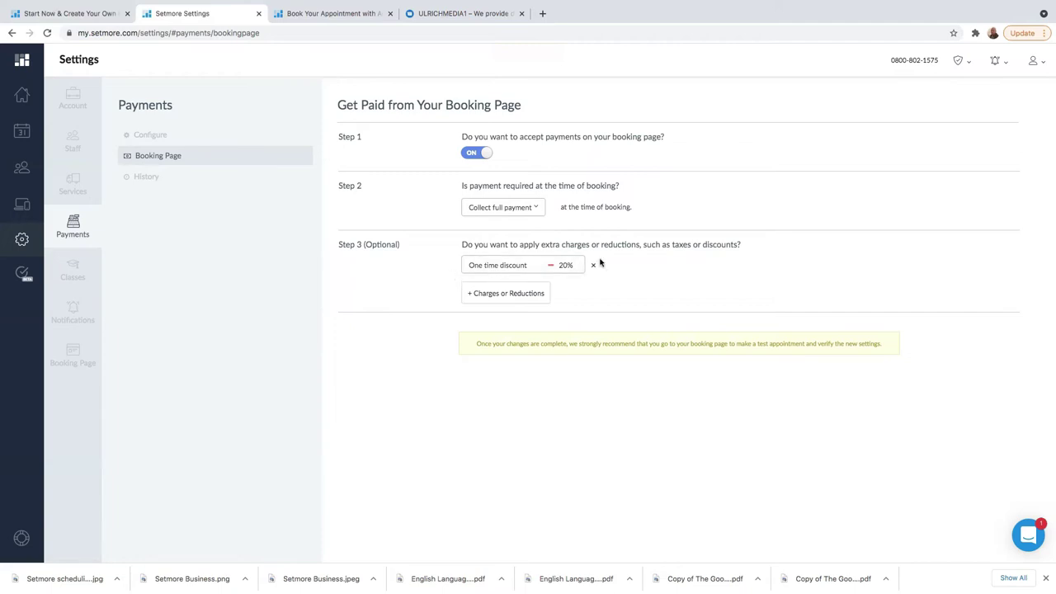
left_click(529, 264)
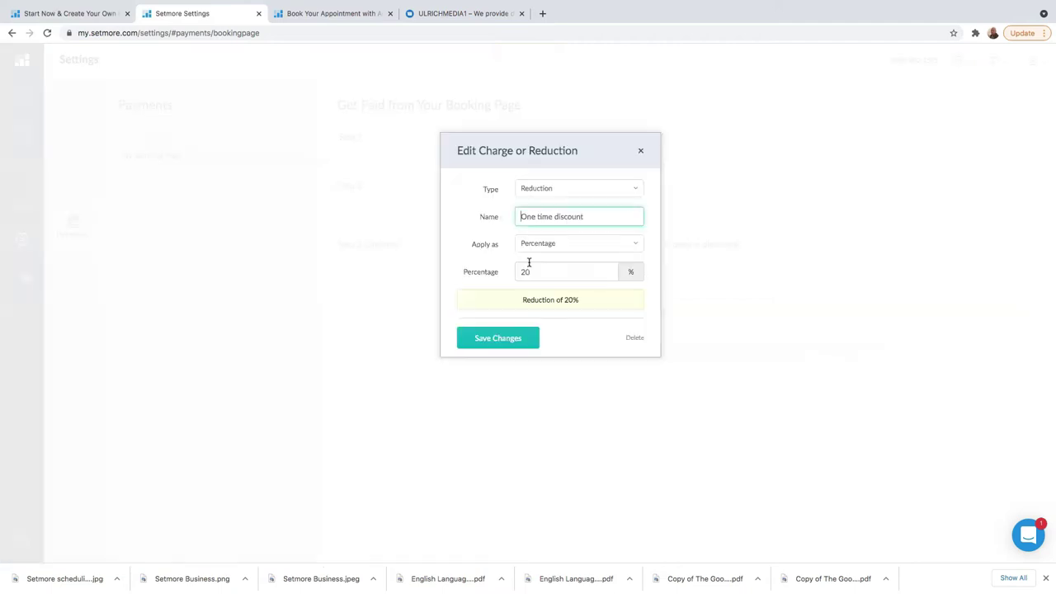
left_click(594, 191)
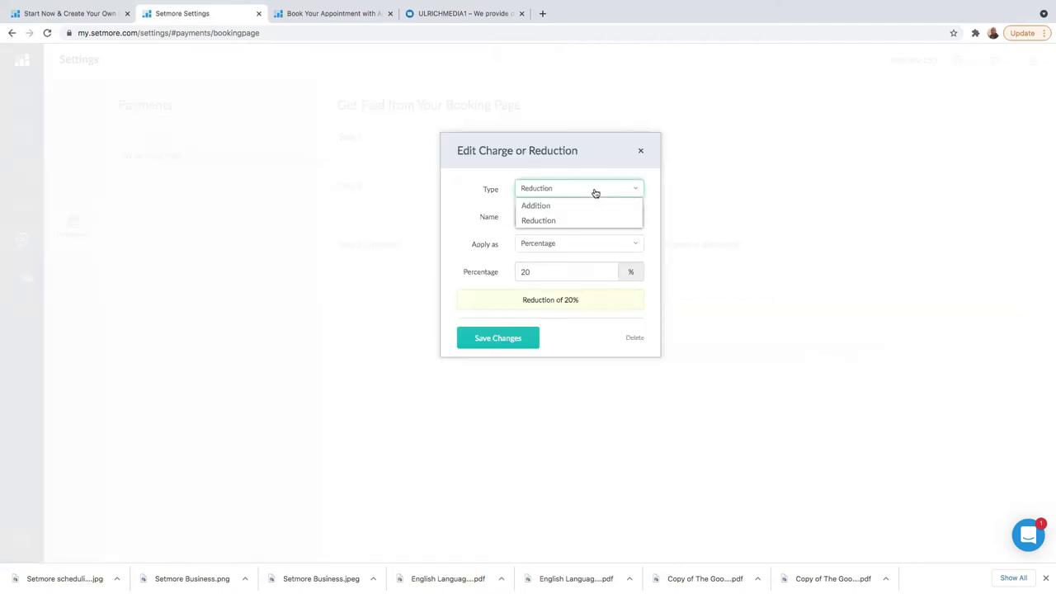
left_click(640, 151)
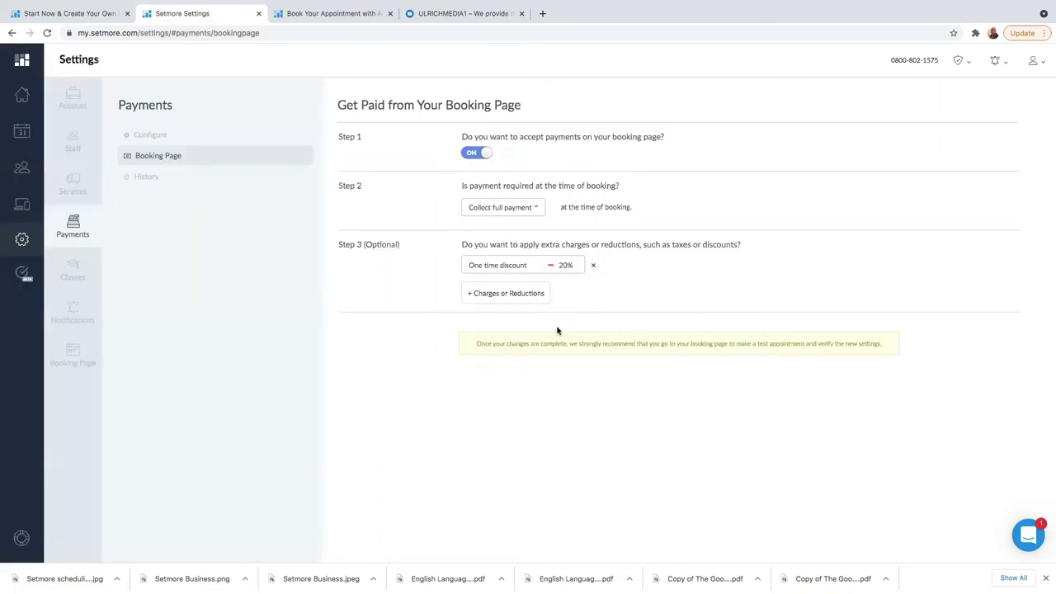
- Create a new class in the class settings, titled FB Pixels Installation, leaving the description empty
left_click(71, 274)
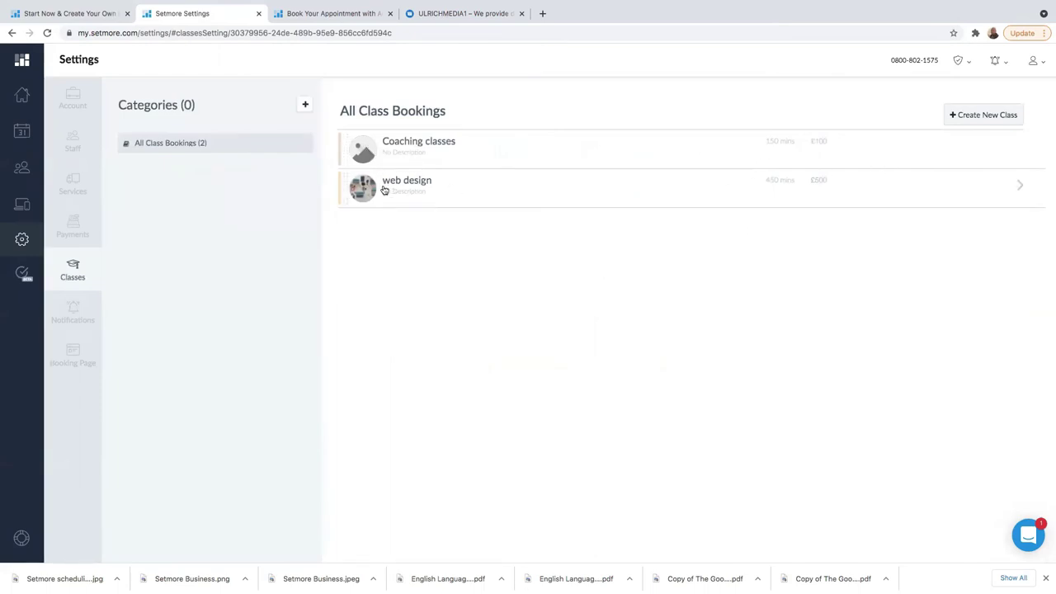
left_click(978, 116)
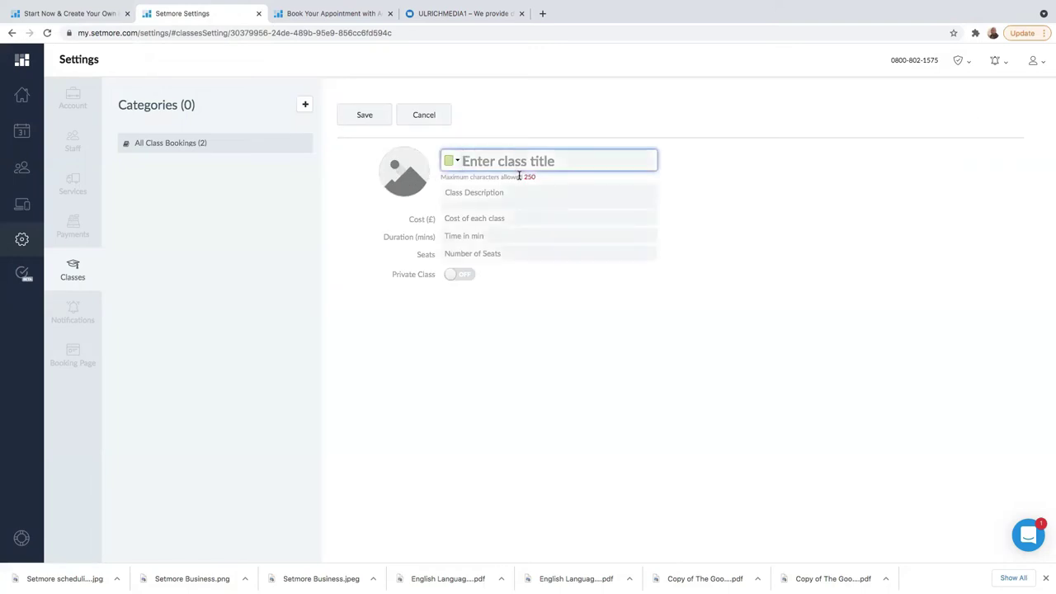
type("FB Pixels Installation")
left_click(449, 203)
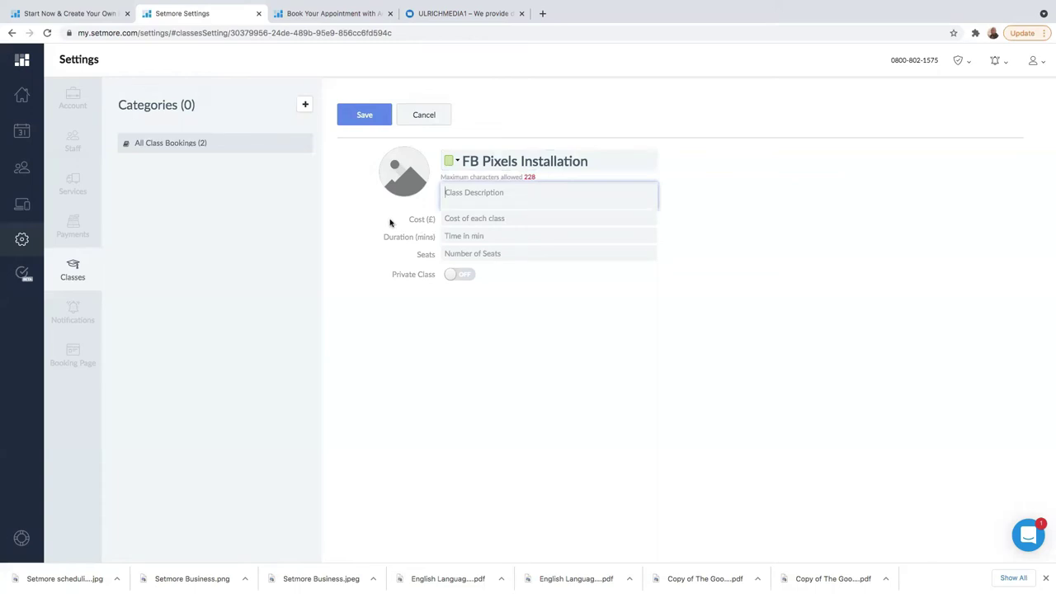
- Leave the class cost blank and set its duration to 60 minutes with 18 seats
left_click(478, 218)
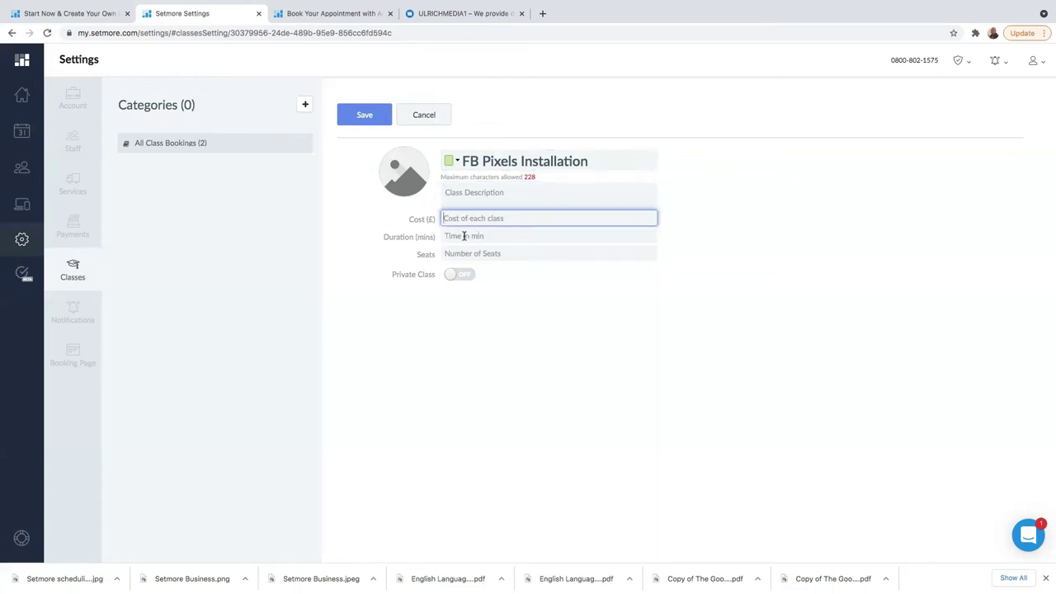
left_click(465, 236)
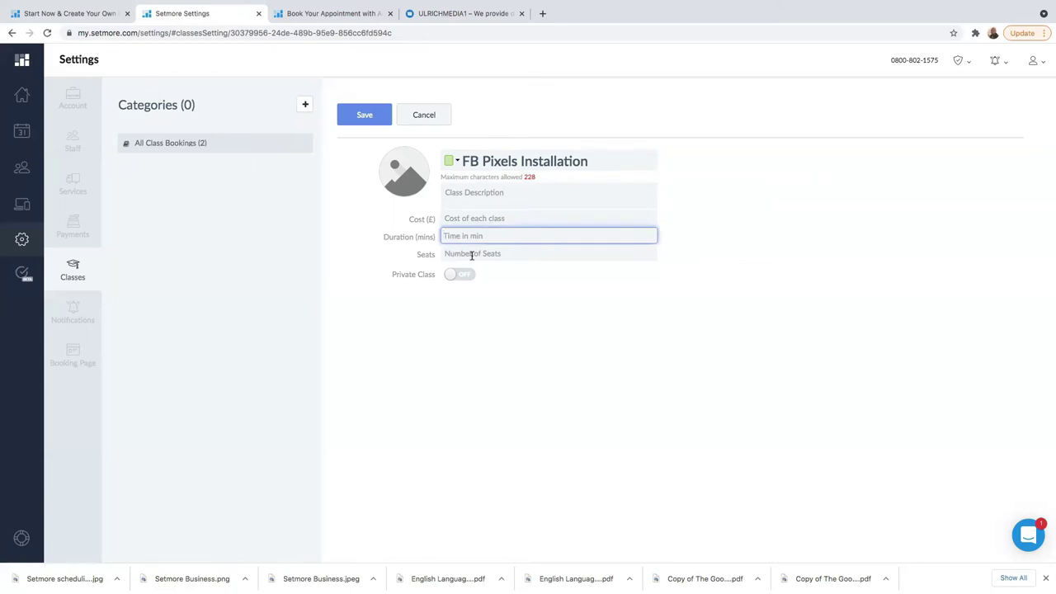
type("12")
key("BackSpace")
type("60")
left_click(469, 255)
type("1")
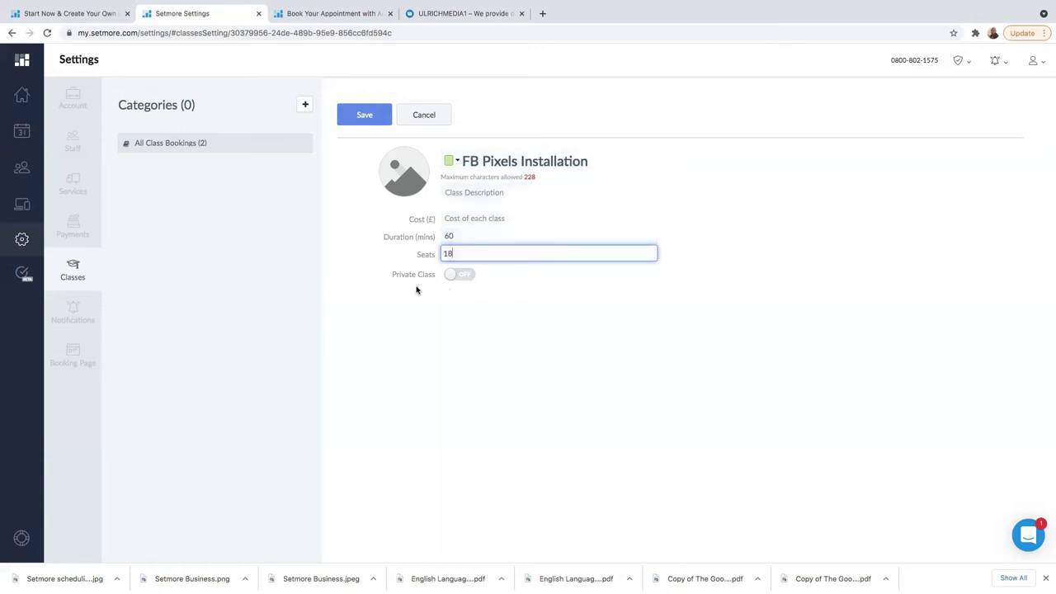
- Keep the class public after trying the private option, and save it with a cropped portrait photo
left_click(464, 276)
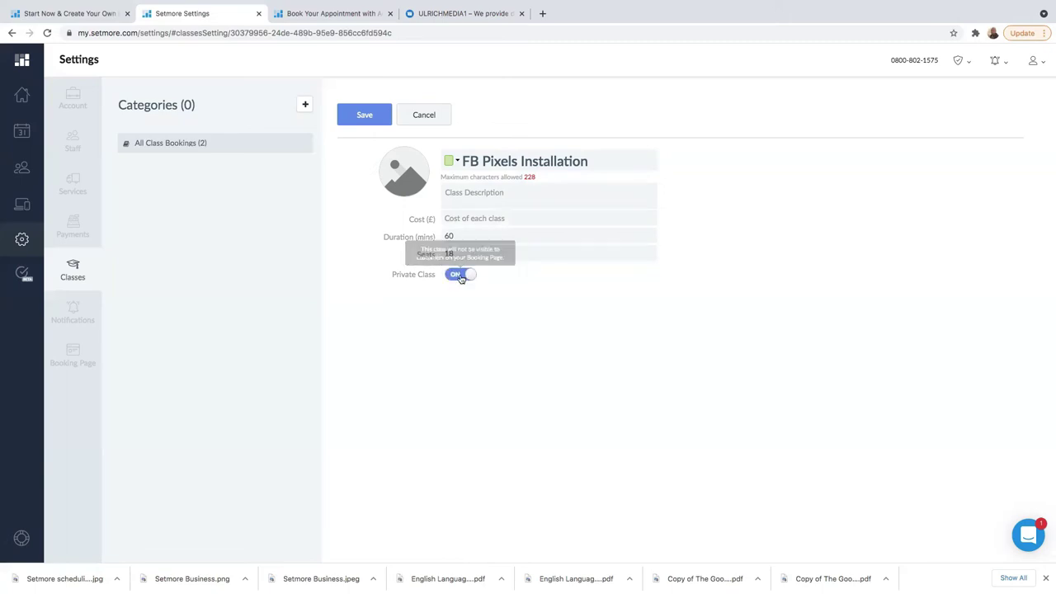
left_click(453, 276)
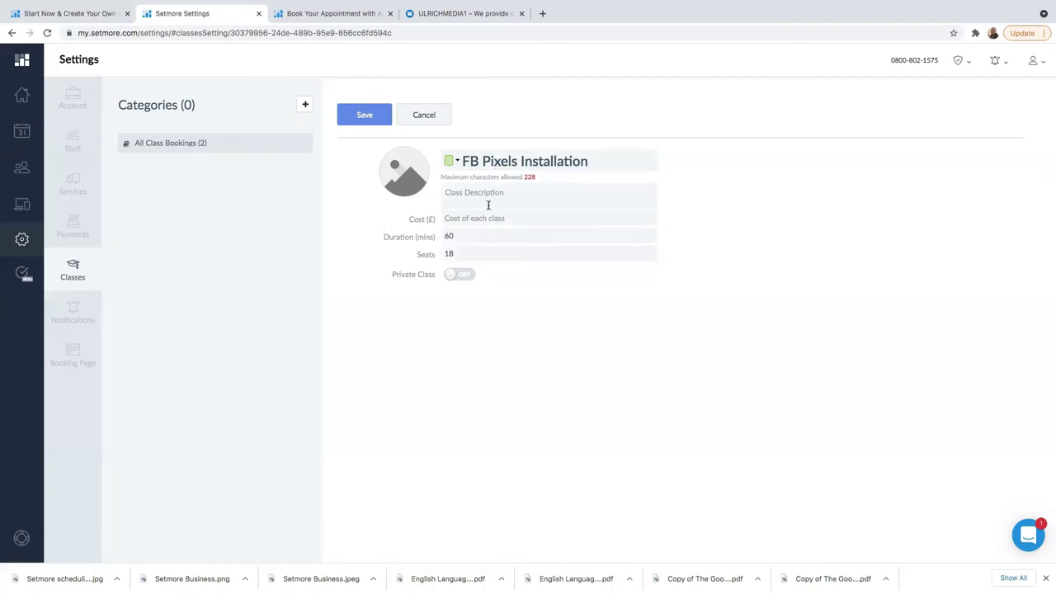
left_click(403, 169)
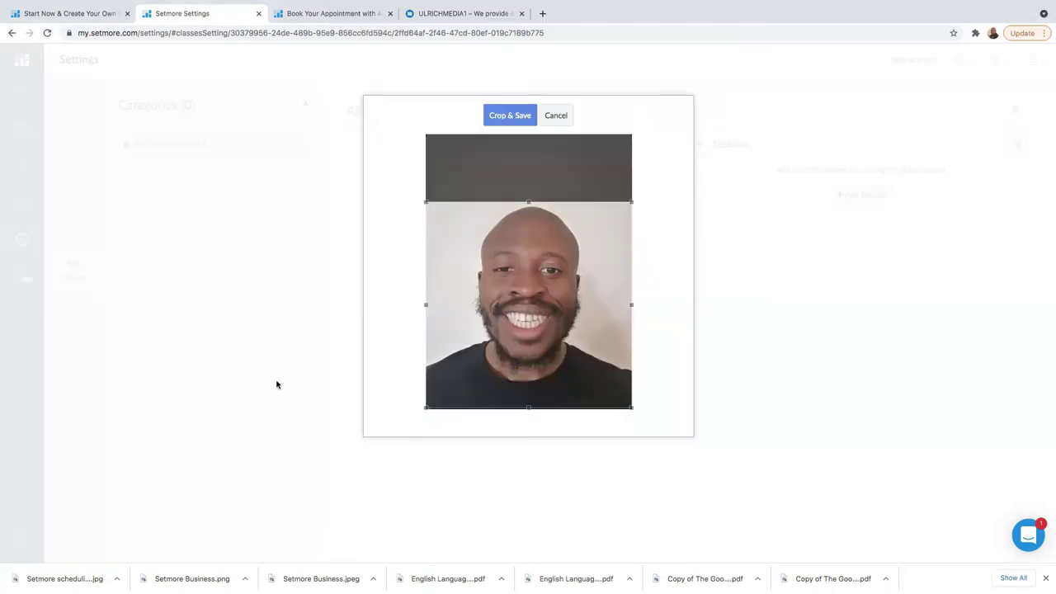
left_click(509, 115)
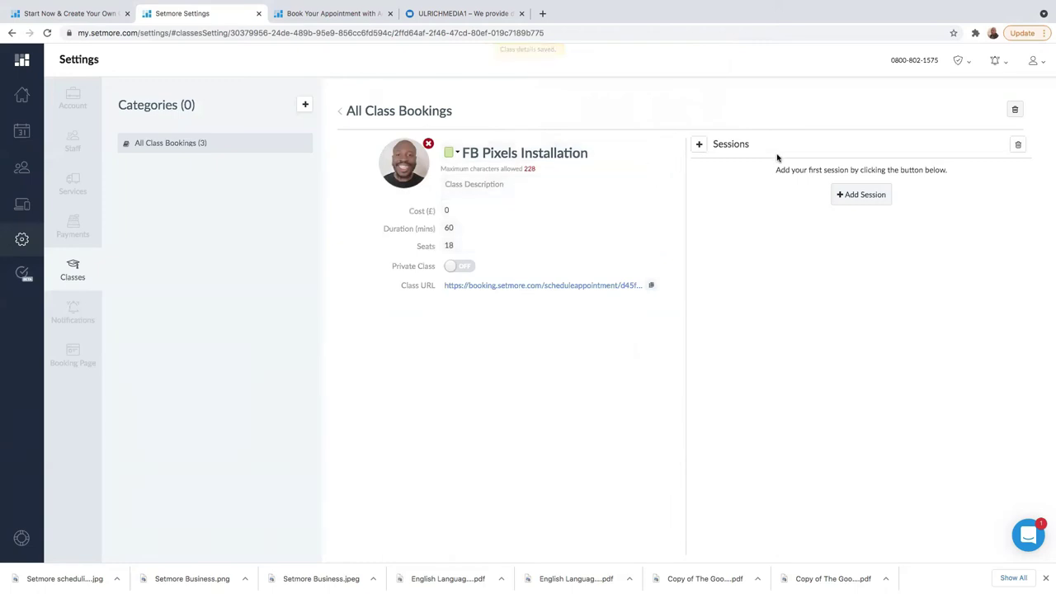
- Start a new session for the FB Pixels Installation class, dated Monday October 11, 2021 at 11:30 am
left_click(853, 196)
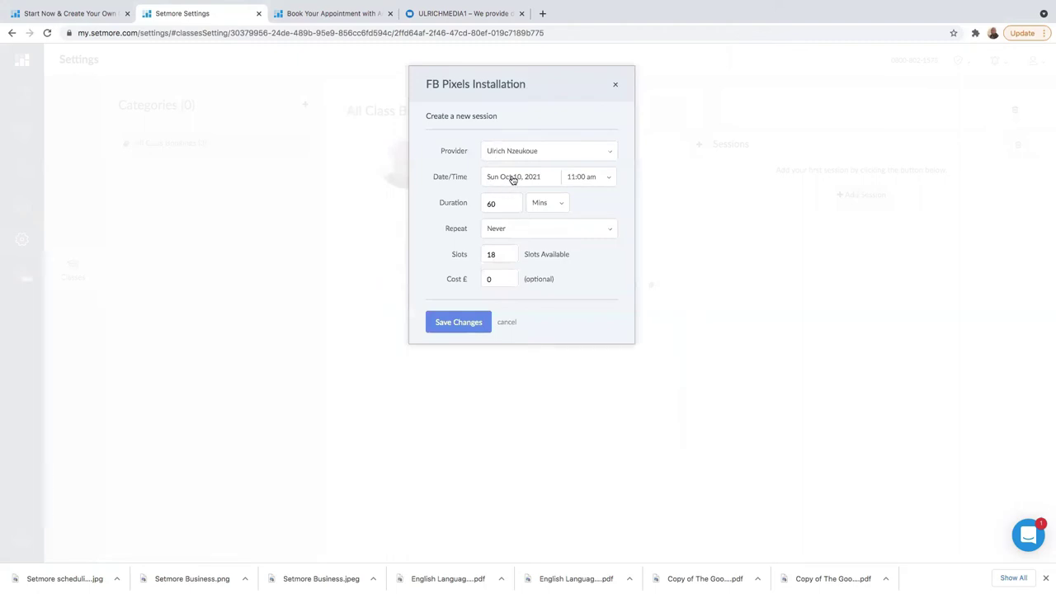
left_click(517, 178)
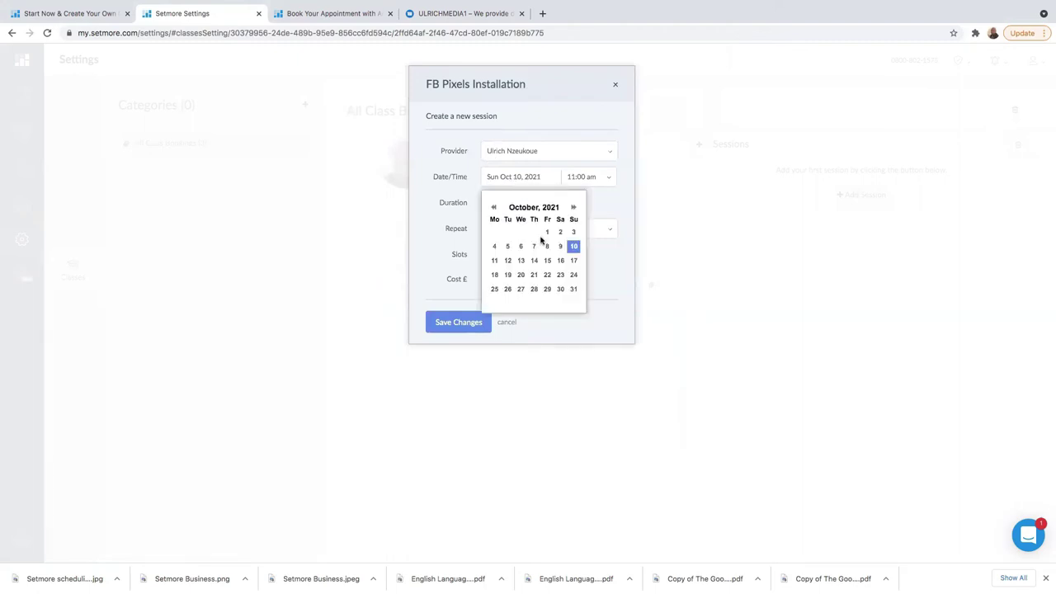
left_click(494, 261)
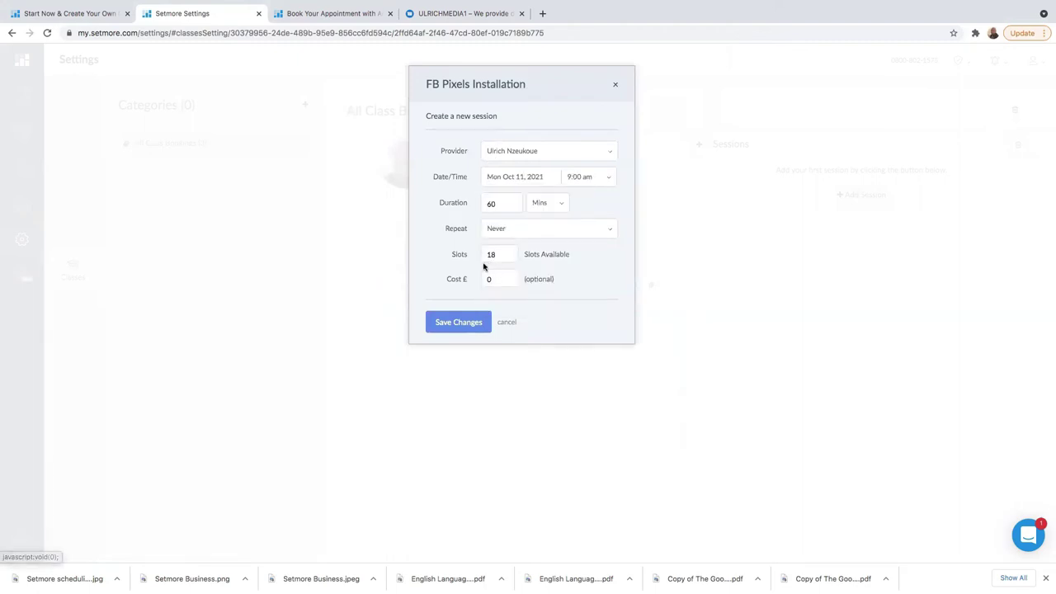
left_click(589, 180)
scroll(608, 202, "down", 3)
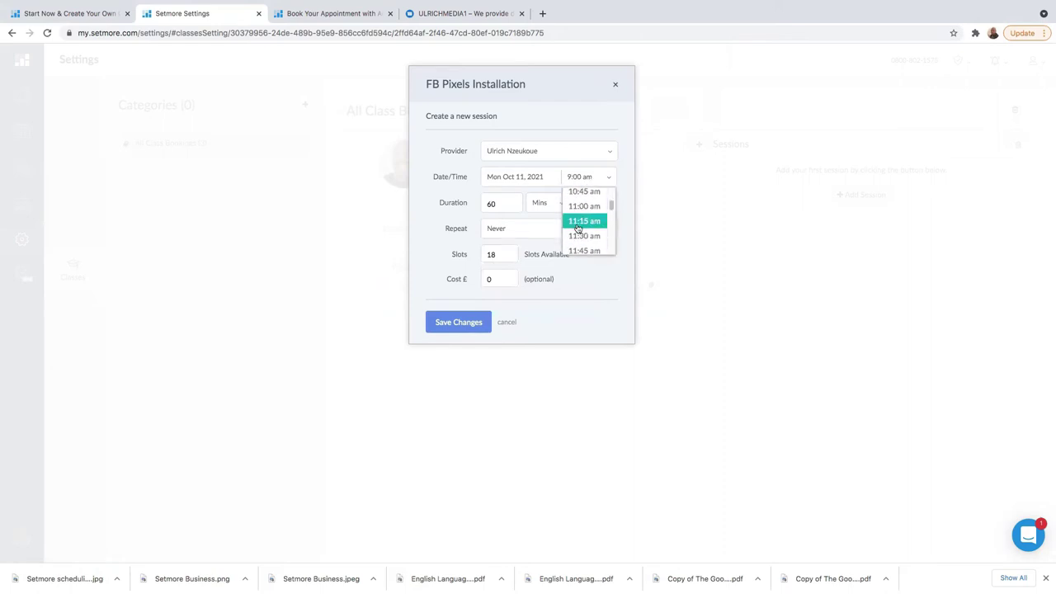
left_click(583, 235)
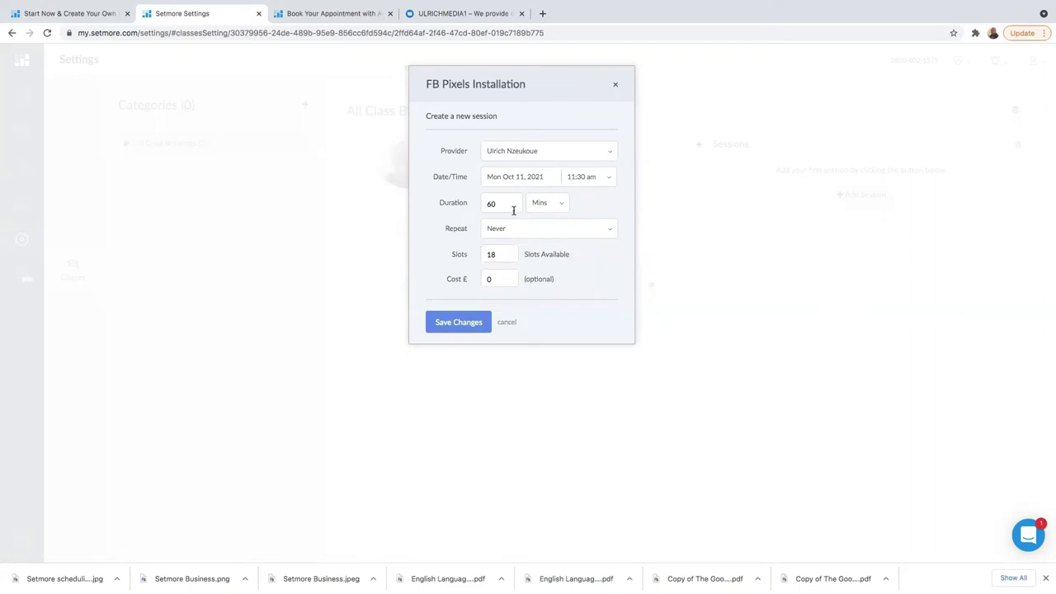
- Set the session to repeat weekly on Tuesday and Wednesday, every 2 weeks, ending October 25, 2021
left_click(594, 234)
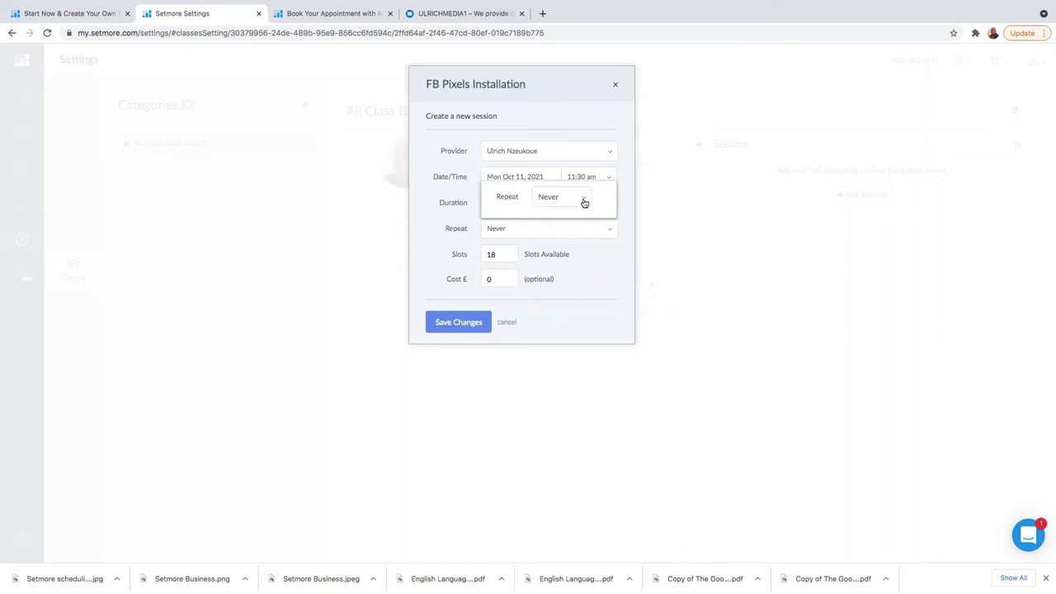
left_click(583, 203)
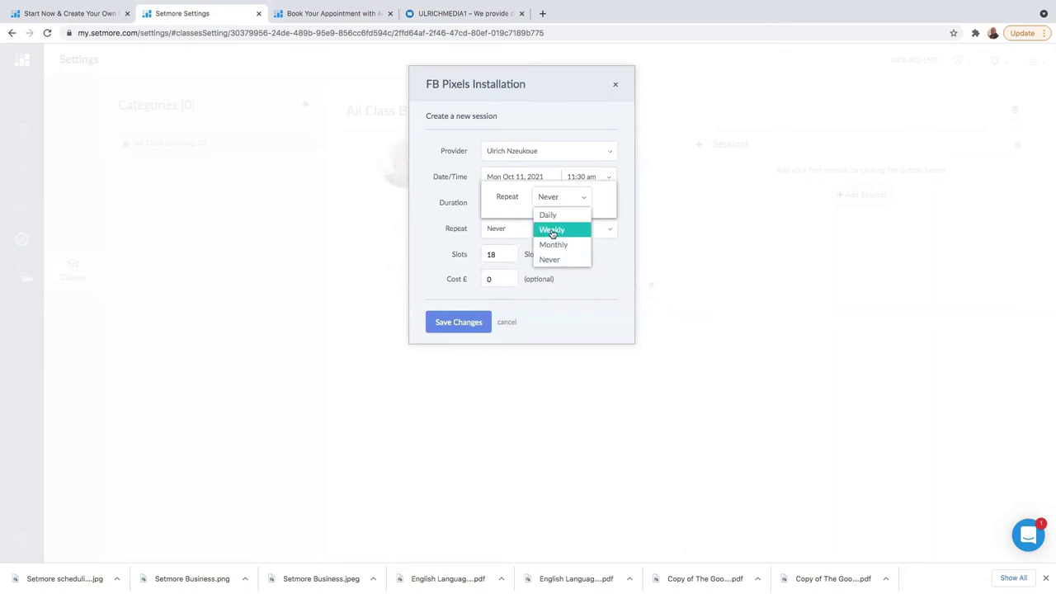
left_click(552, 234)
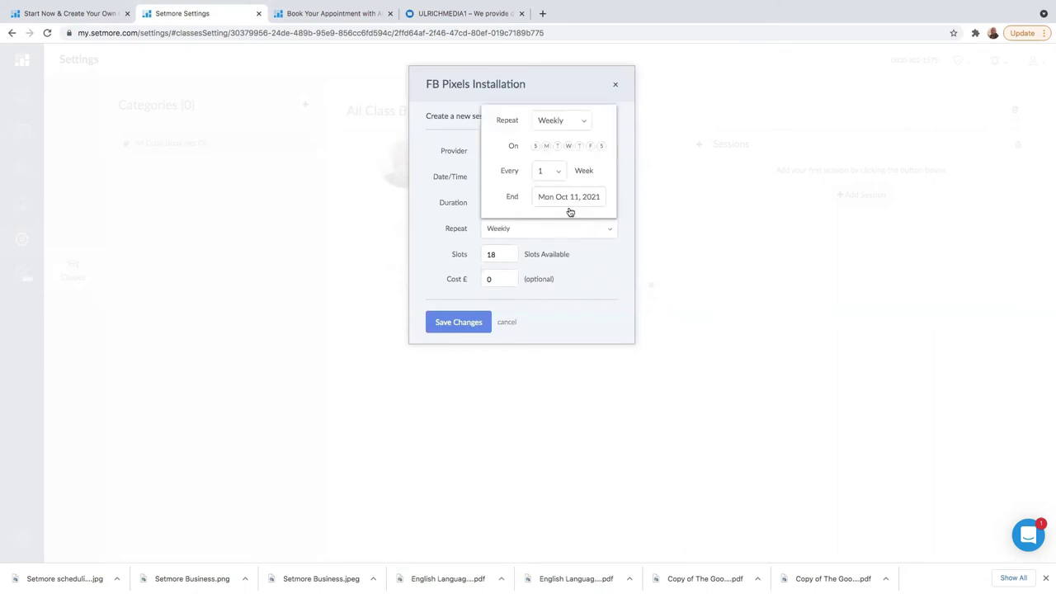
left_click(556, 146)
left_click(557, 148)
left_click(558, 174)
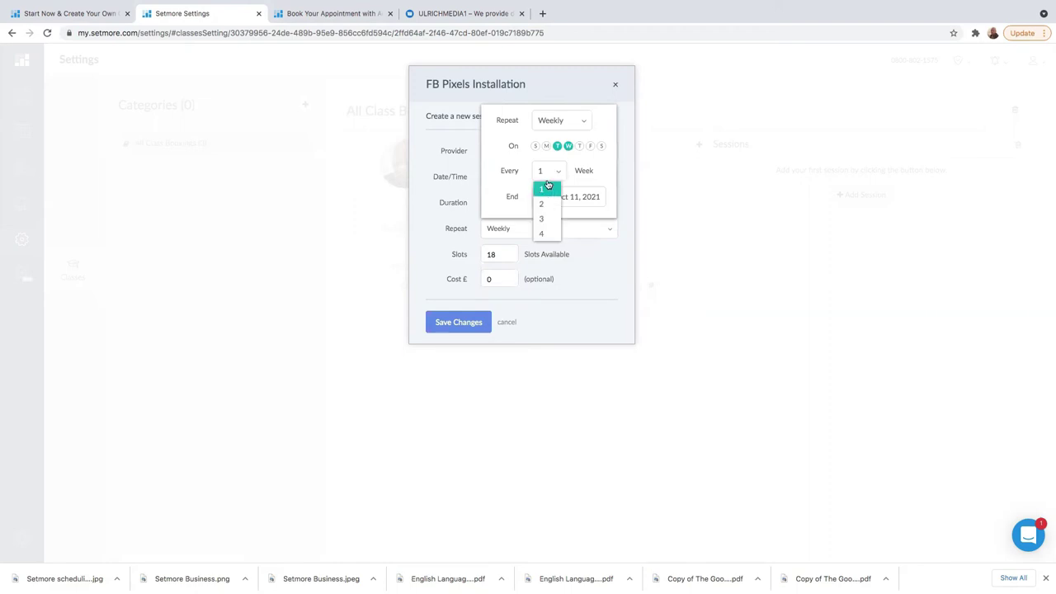
left_click(546, 206)
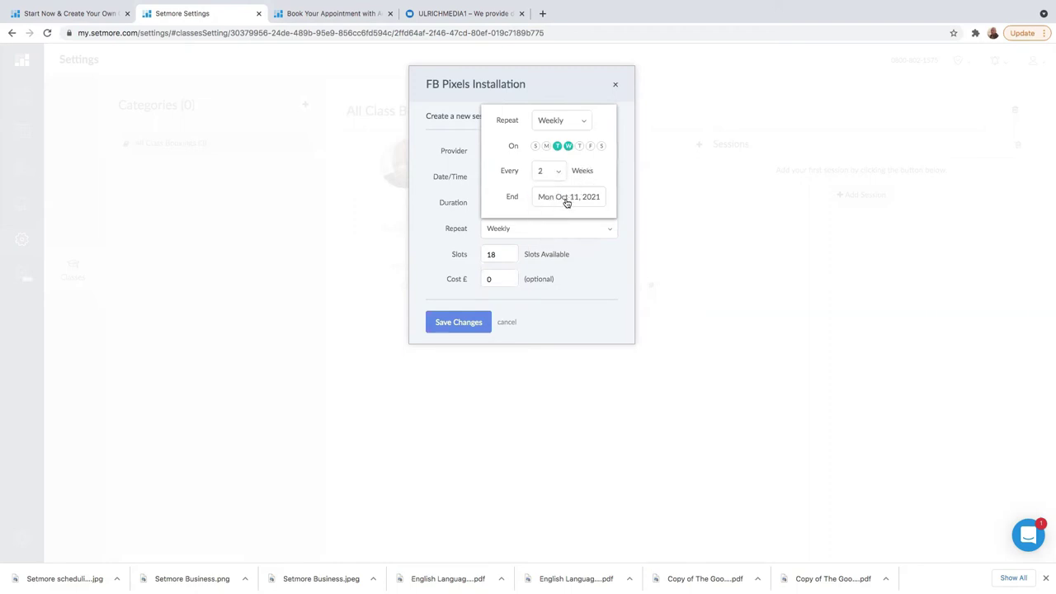
left_click(561, 198)
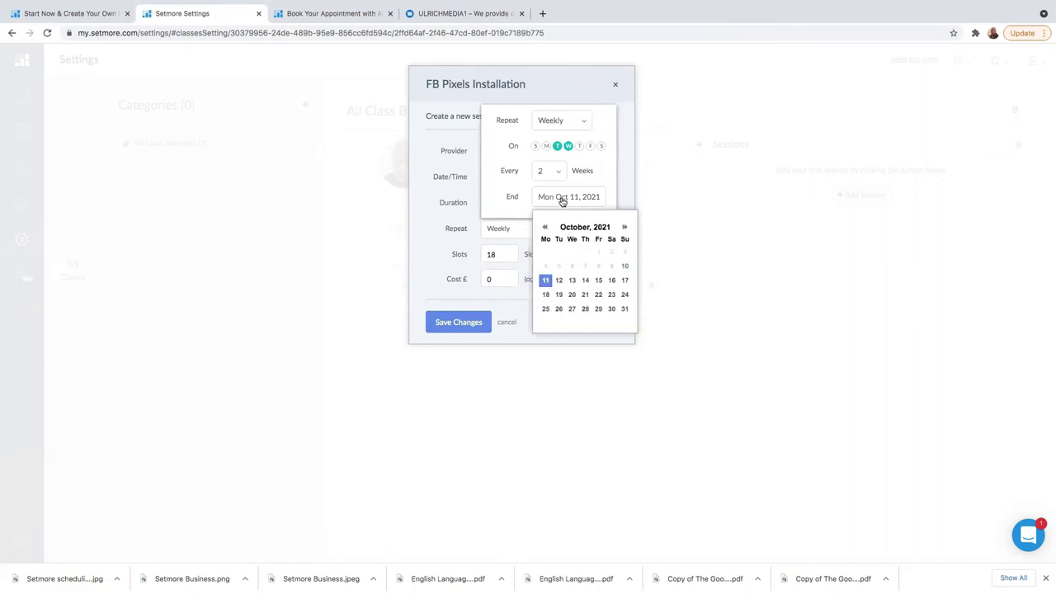
left_click(545, 309)
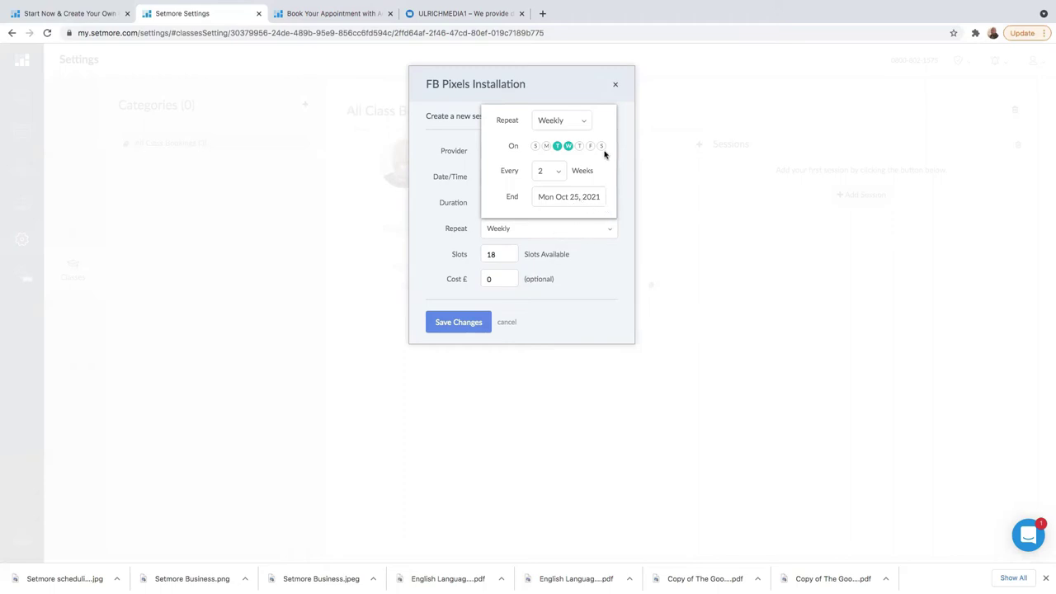
- Set the session cost to £150 and save the recurring class session
left_click(489, 279)
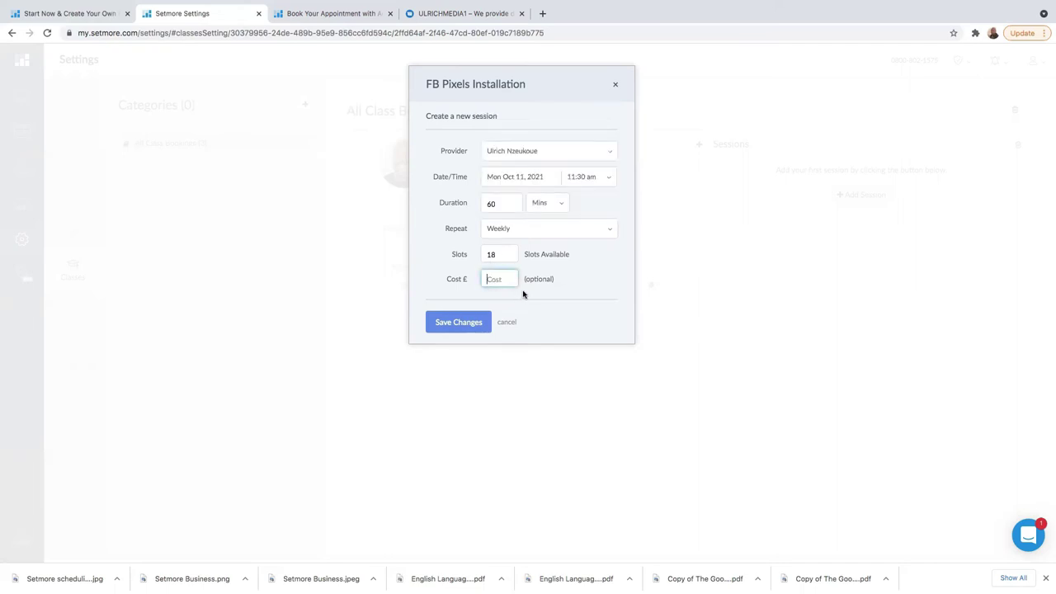
type("150")
left_click(454, 323)
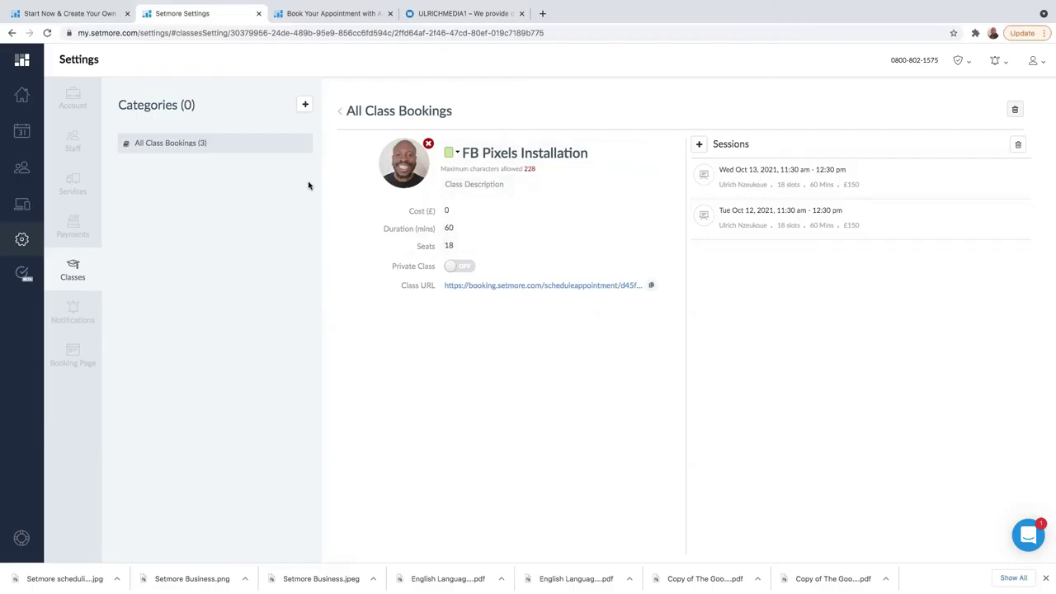
- In the customer notification settings, try excluding the .ics attachment from emails, keep it included, and enable text appointment reminders
left_click(72, 271)
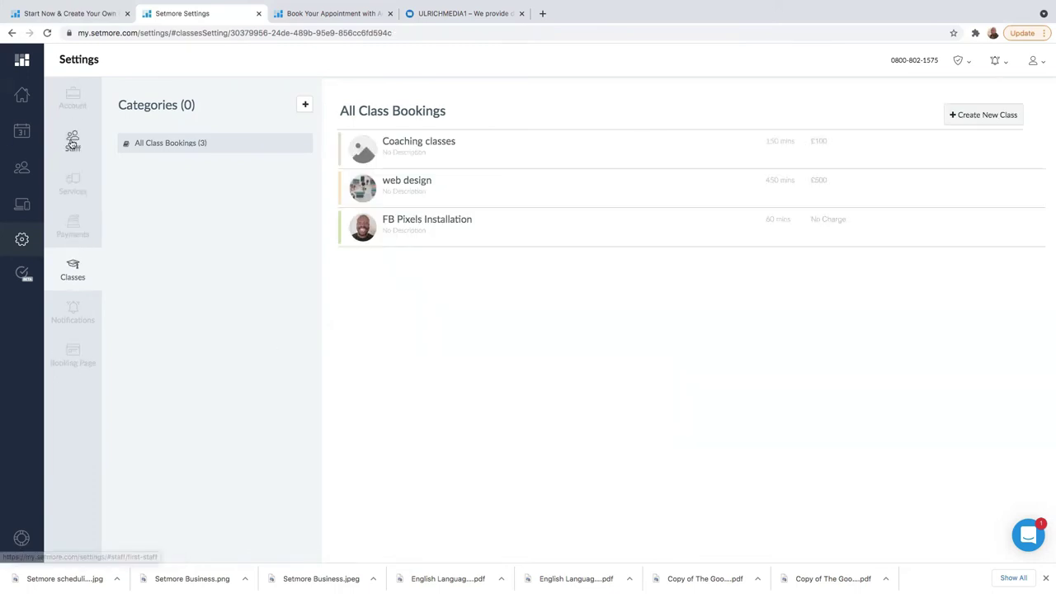
left_click(75, 318)
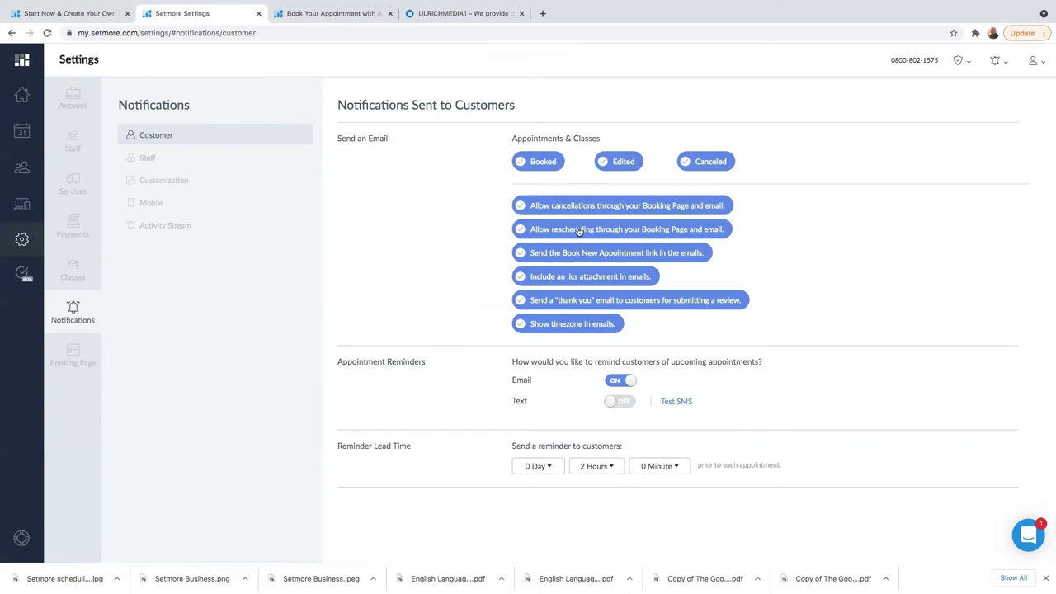
left_click(521, 278)
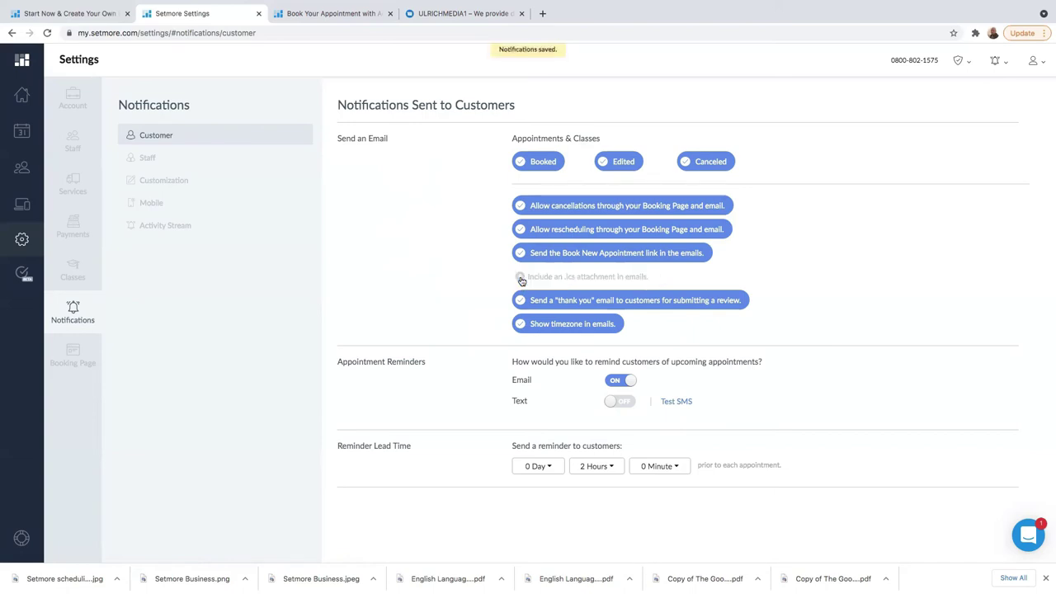
left_click(521, 282)
left_click(521, 279)
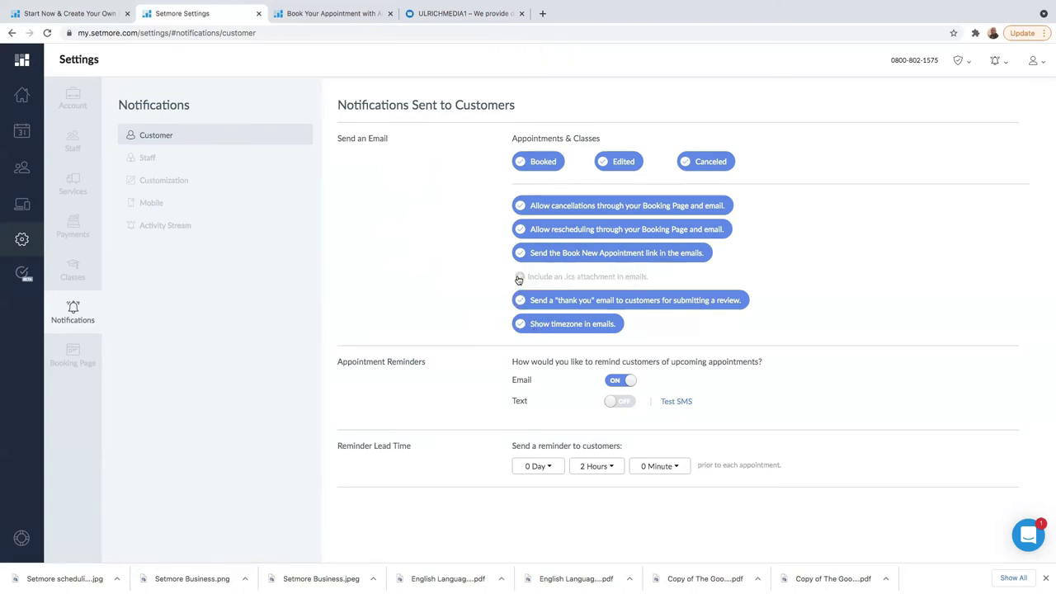
left_click(519, 278)
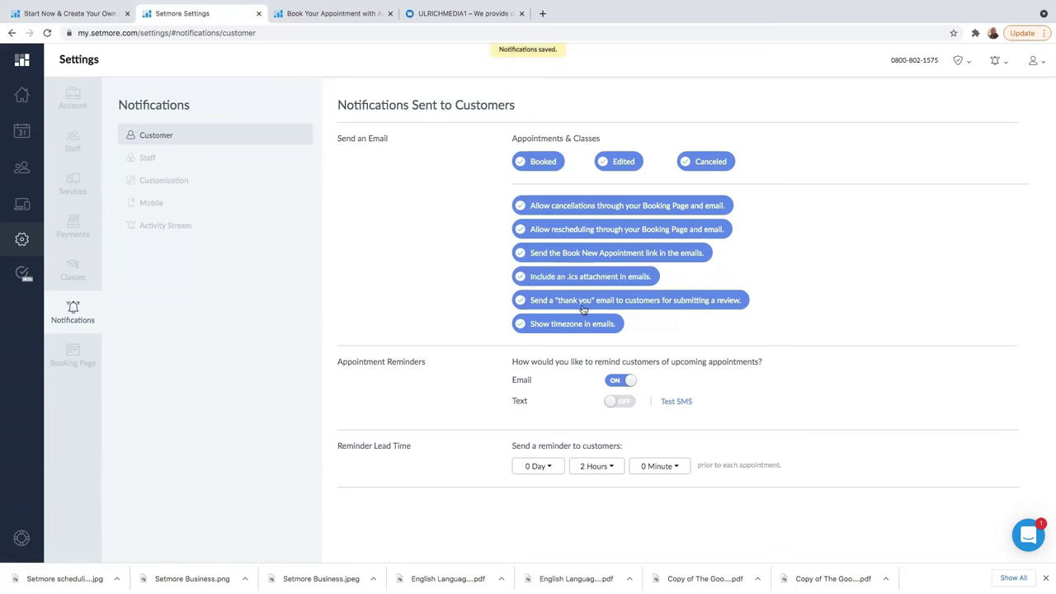
left_click(620, 401)
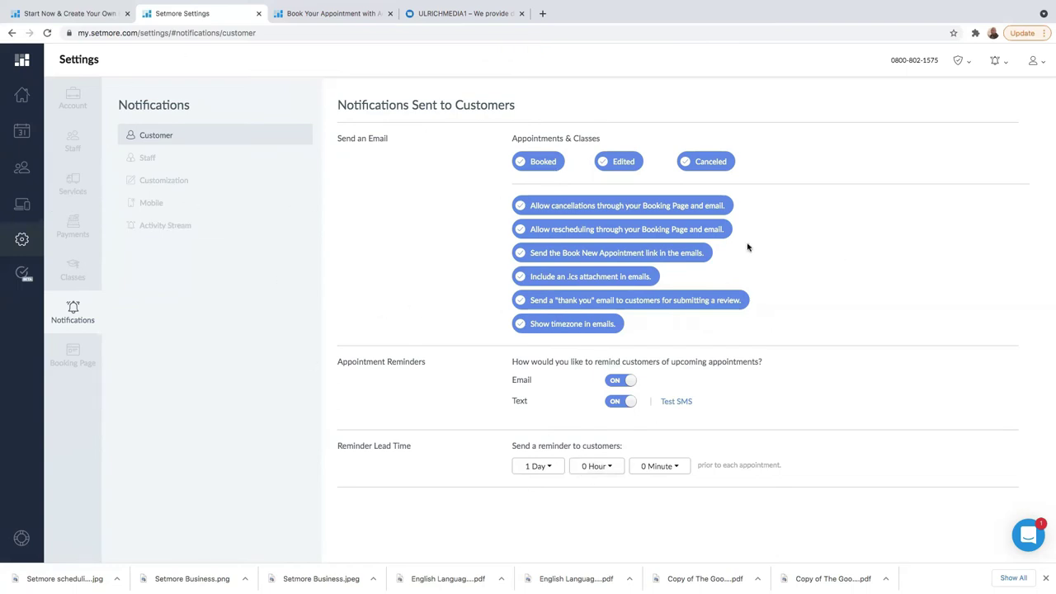
- Show the staff member's calendar sync details, and open Google Calendar in a new browser tab
left_click(73, 140)
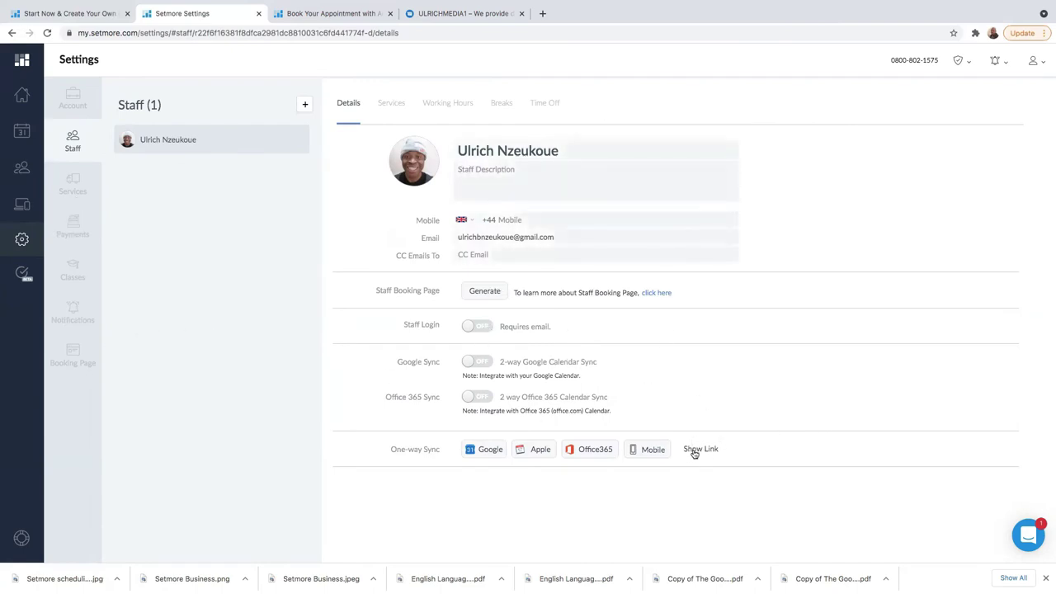
left_click(538, 12)
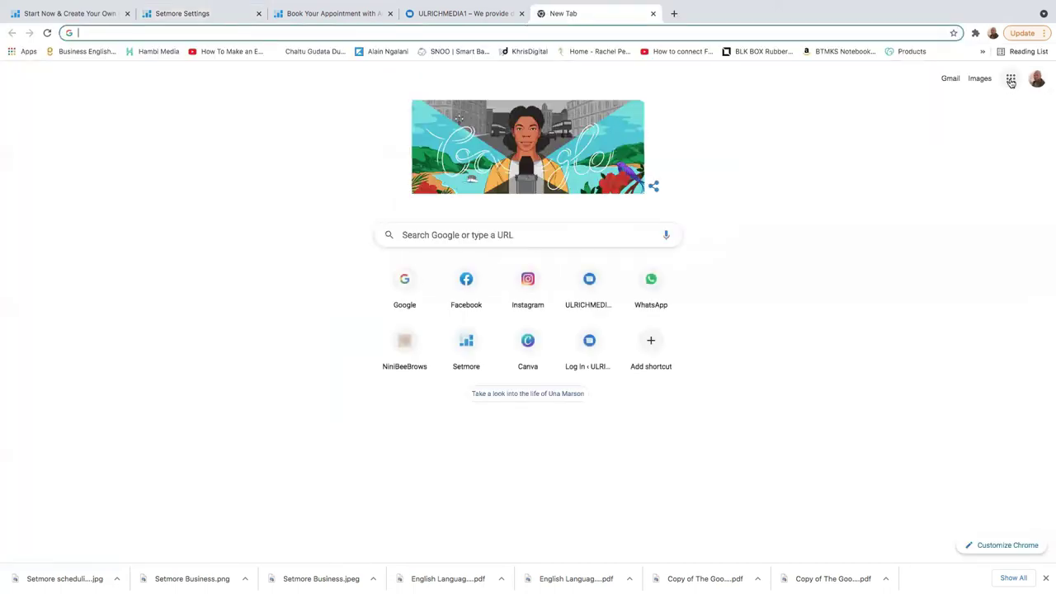
left_click(1009, 80)
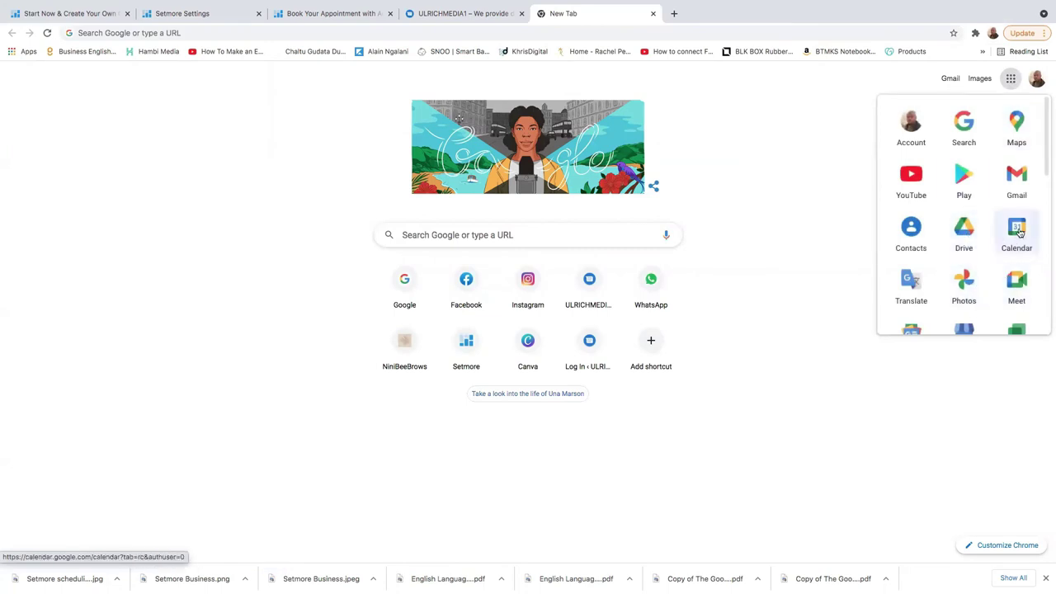
left_click(1016, 233)
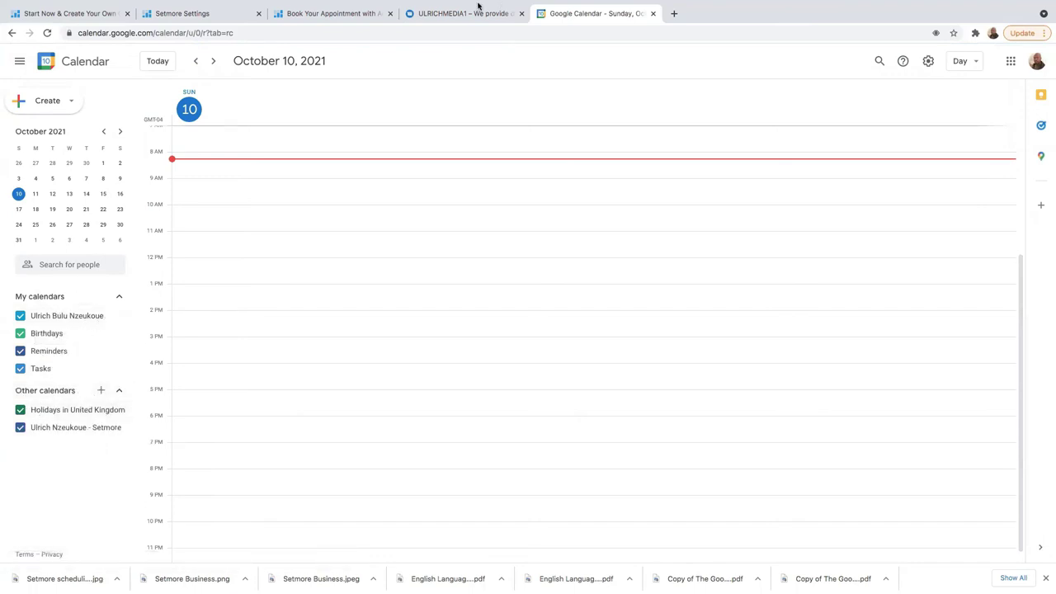
- Return to the Setmore staff details, reveal the one-way sync link and copy it
left_click(203, 15)
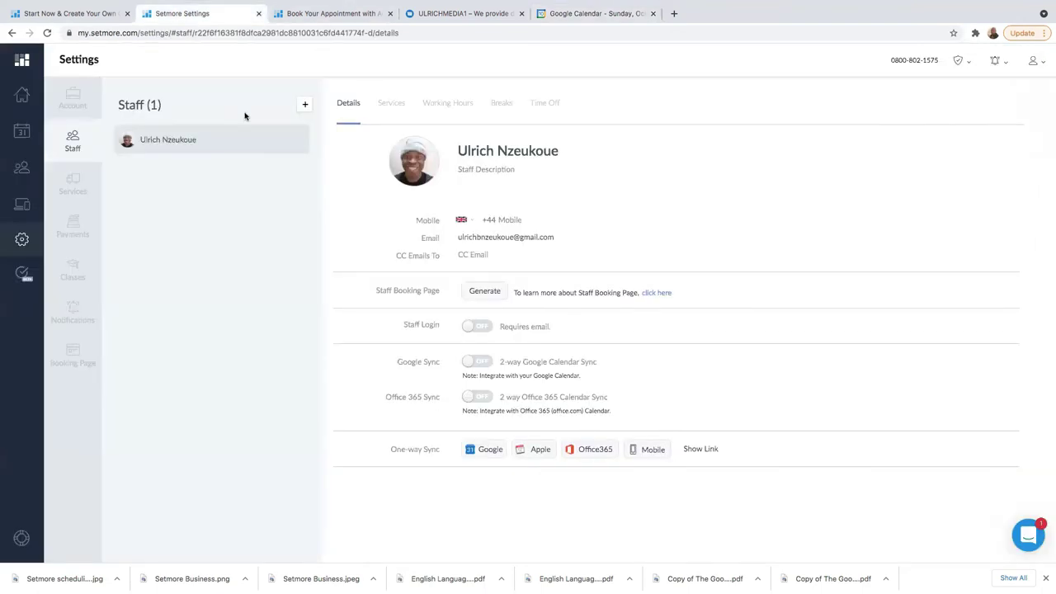
left_click(693, 452)
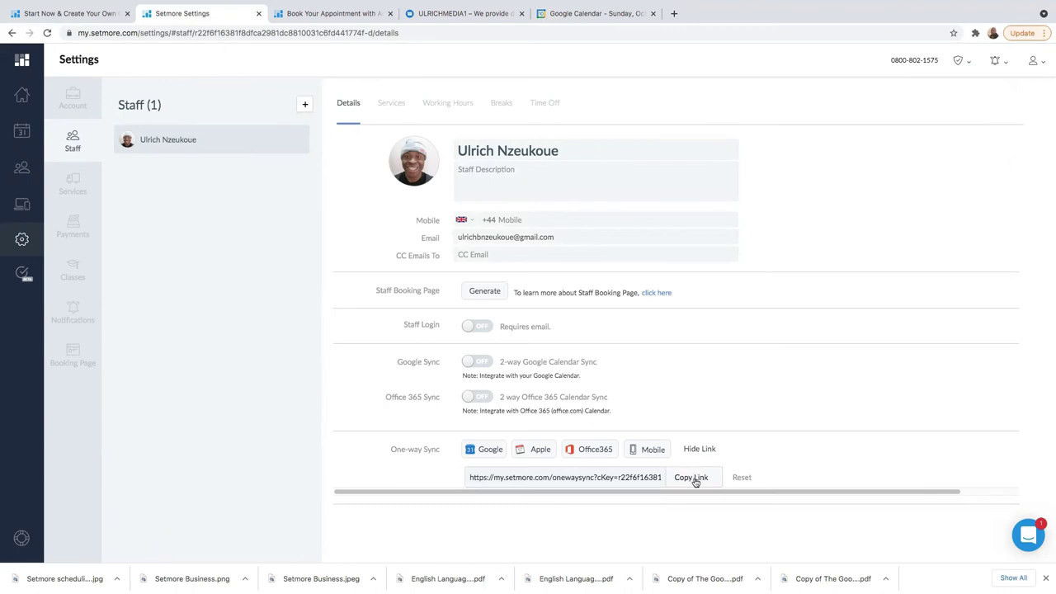
left_click(693, 480)
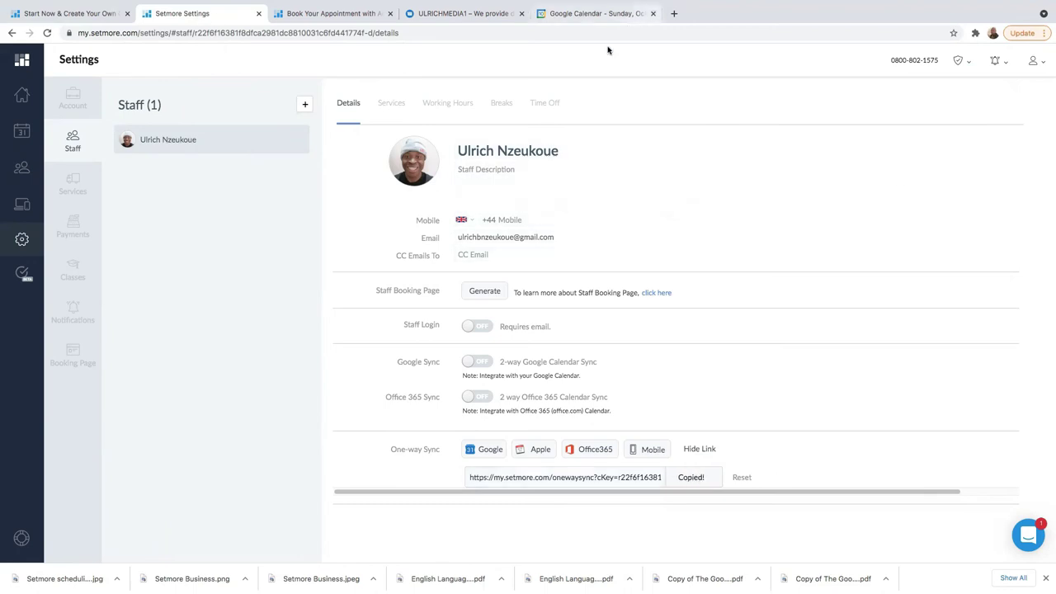
- Switch to Google Calendar and review the options for adding other calendars, dismissing them without choosing one
left_click(573, 15)
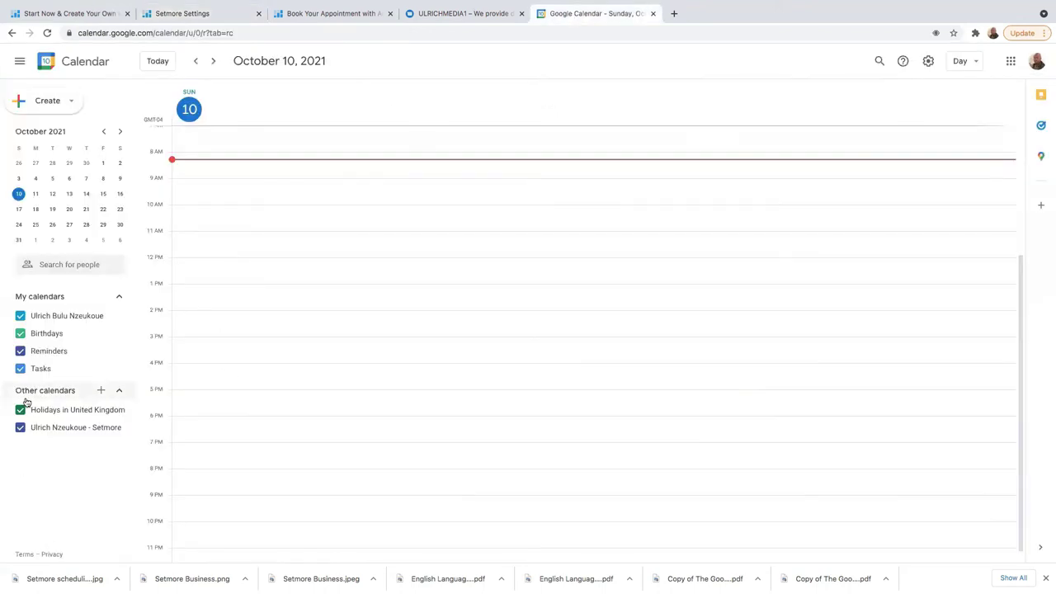
left_click(101, 390)
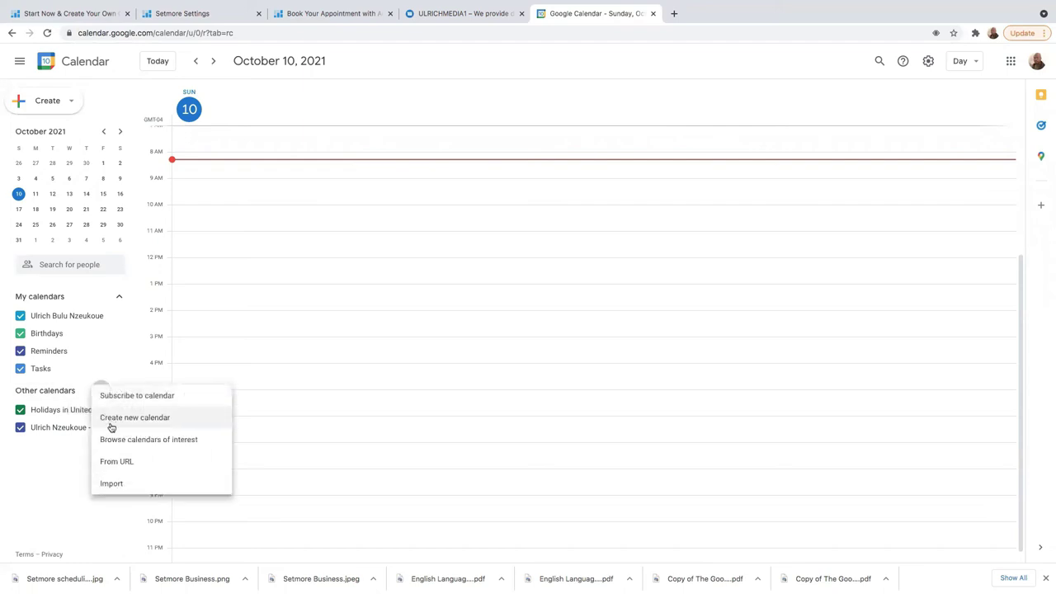
left_click(49, 462)
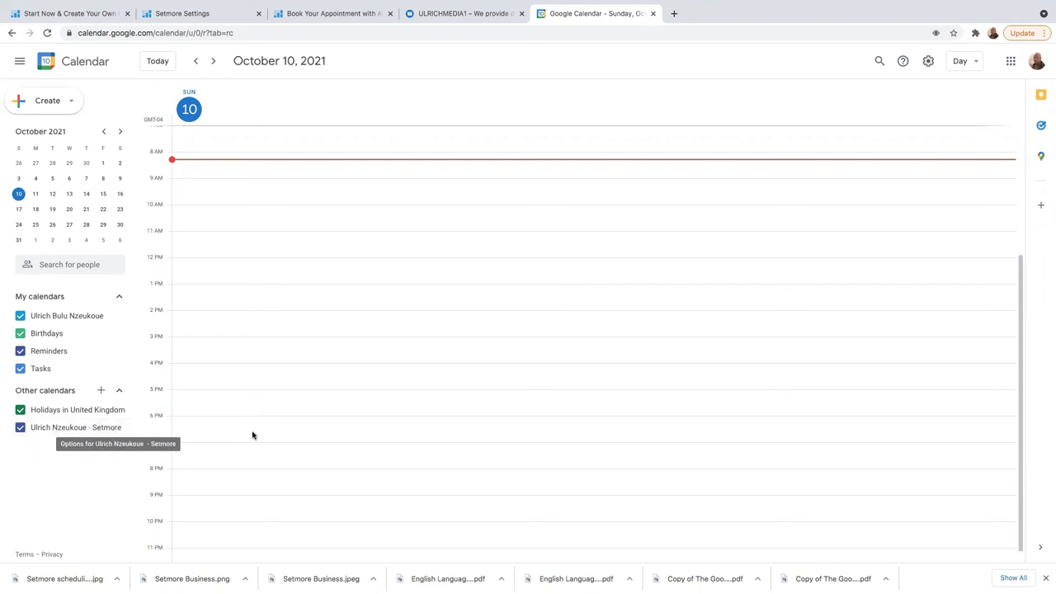
- Inspect the details of the synced 4–6am consulting session on October 10, dismissing the tip and closing the event
scroll(251, 437, "up", 5)
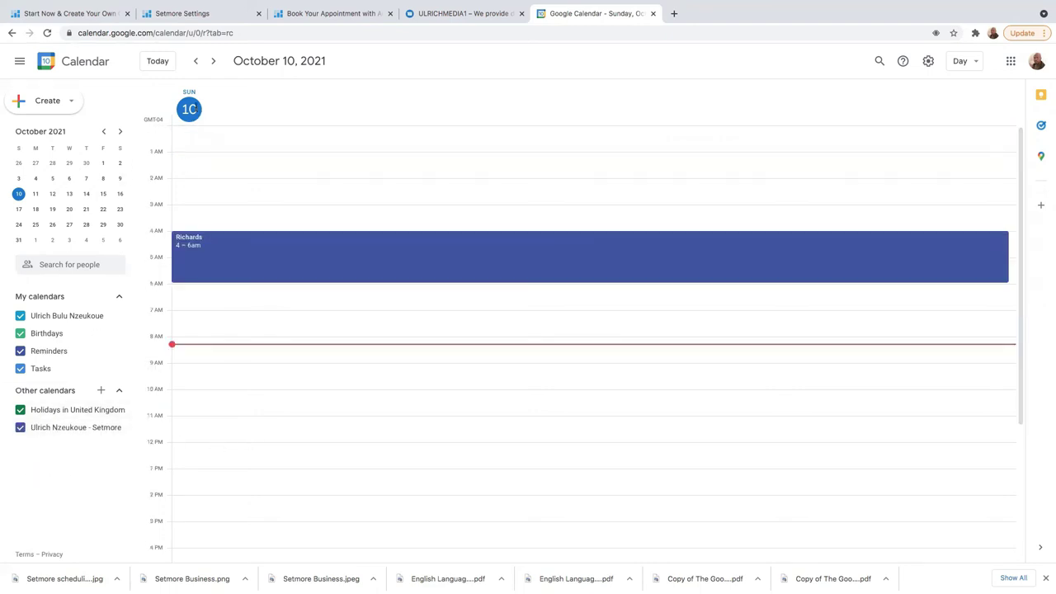
left_click(194, 128)
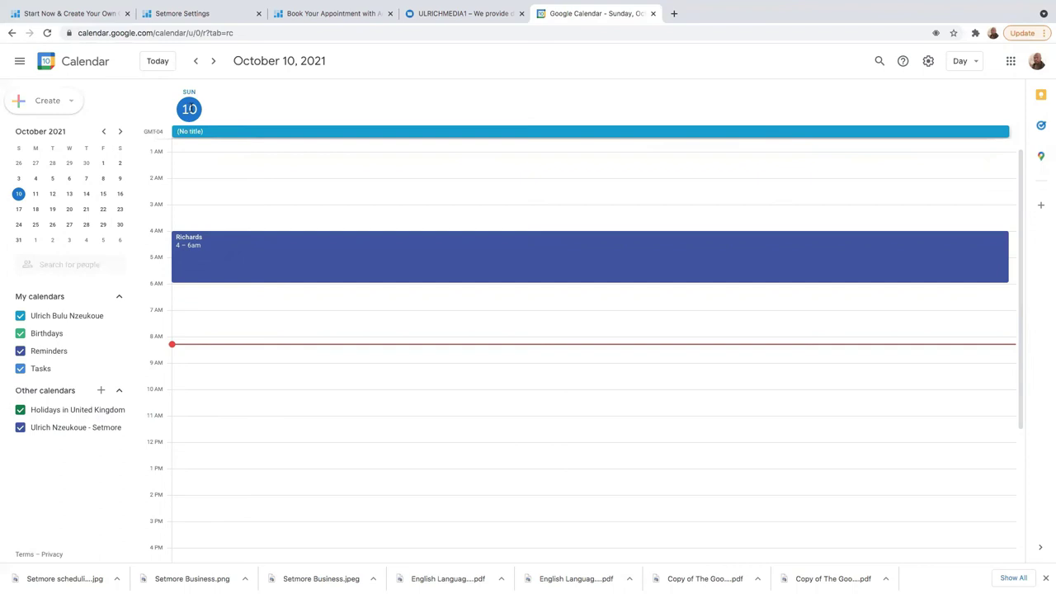
left_click(233, 253)
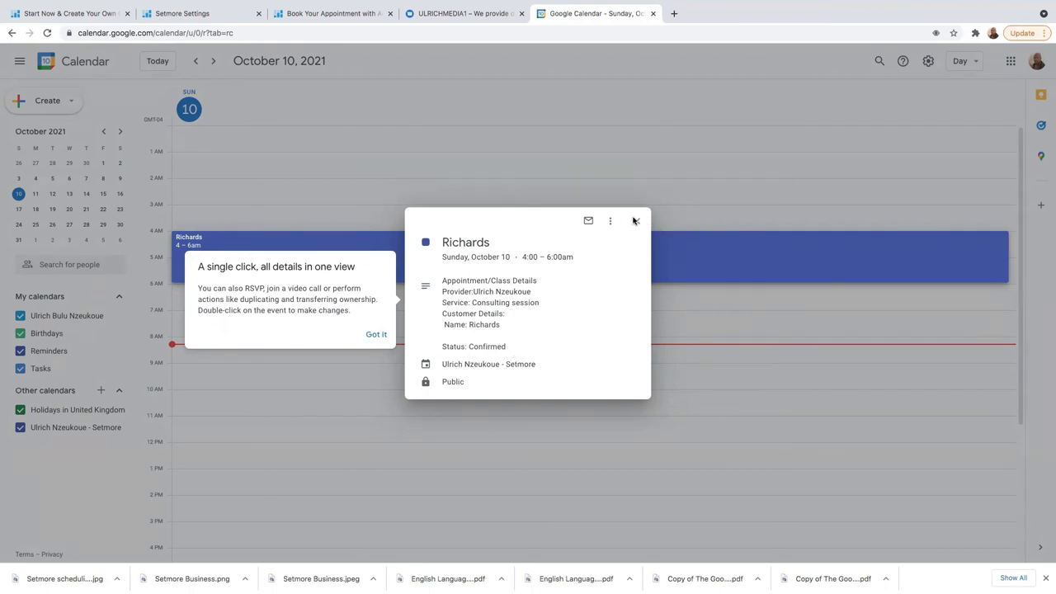
left_click(376, 335)
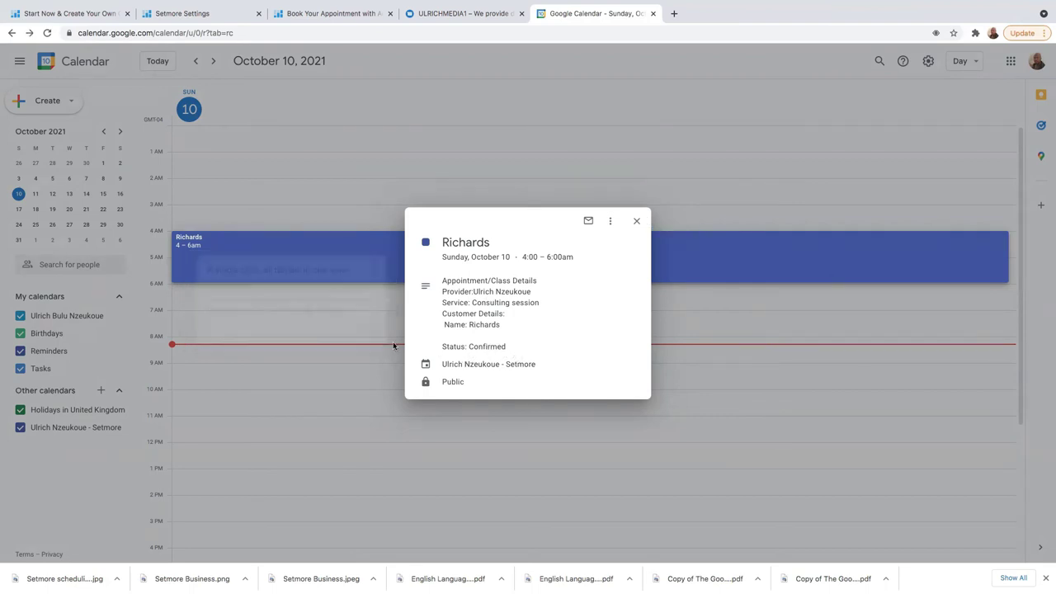
left_click(637, 221)
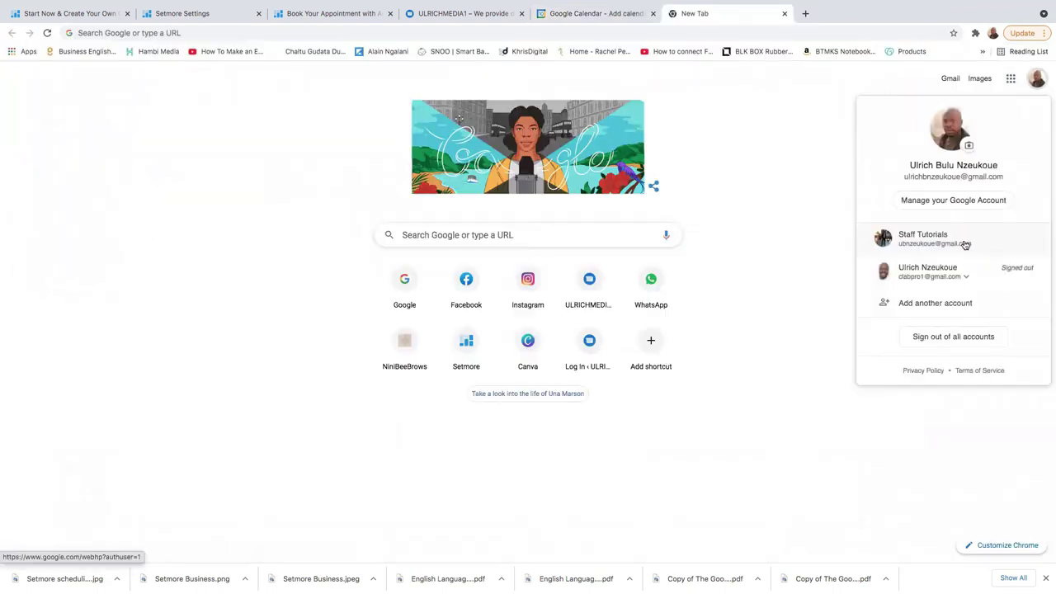
- Switch Google to the Staff Tutorials account and open that account's Google Calendar
left_click(962, 243)
left_click(1011, 61)
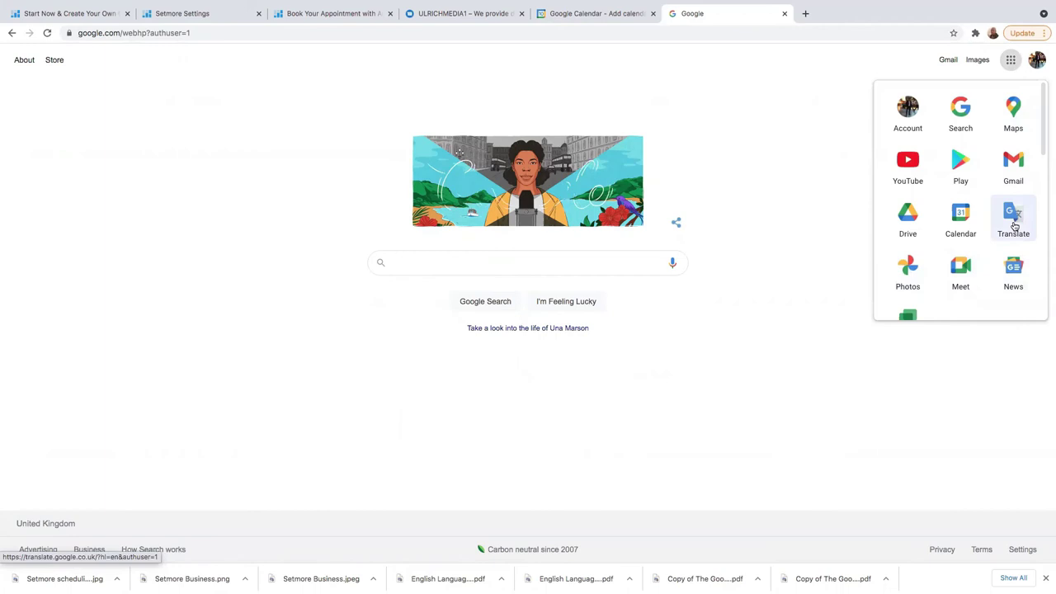
left_click(961, 224)
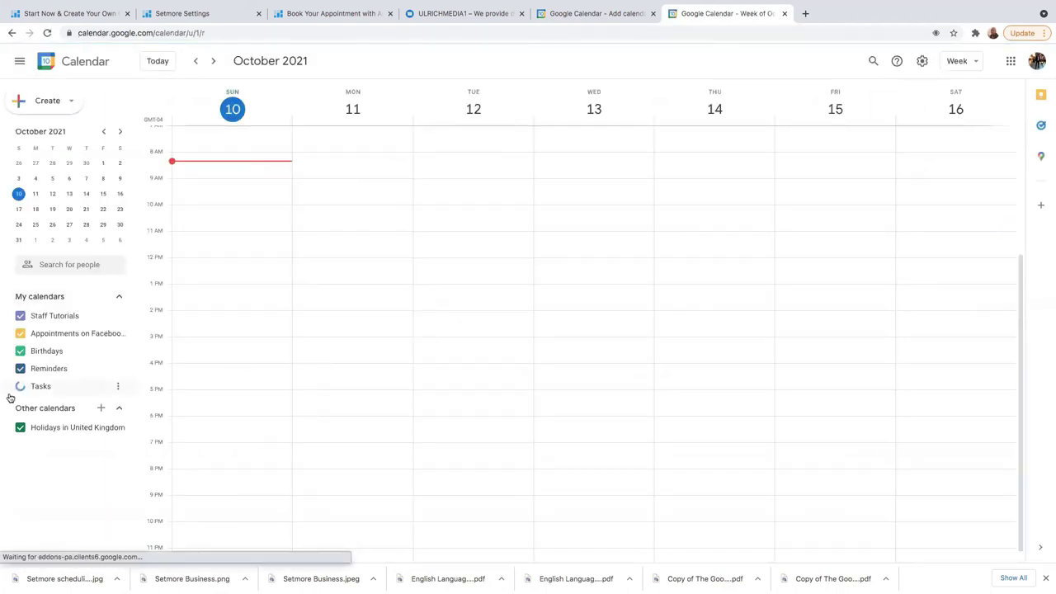
- Add another calendar from URL using the copied Setmore one-way sync link, leaving it not publicly accessible
left_click(98, 409)
left_click(115, 482)
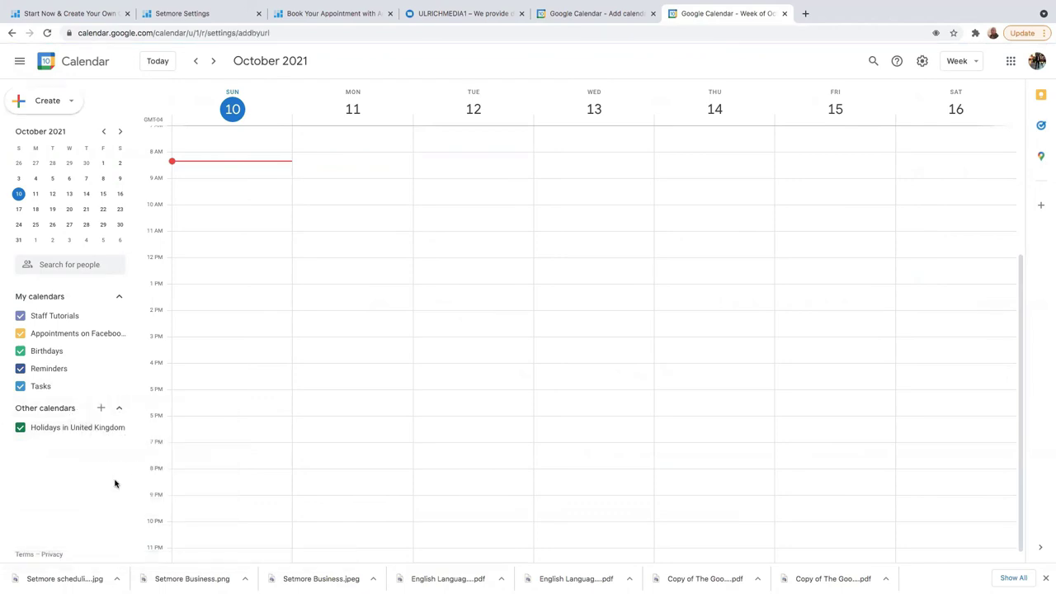
right_click(239, 123)
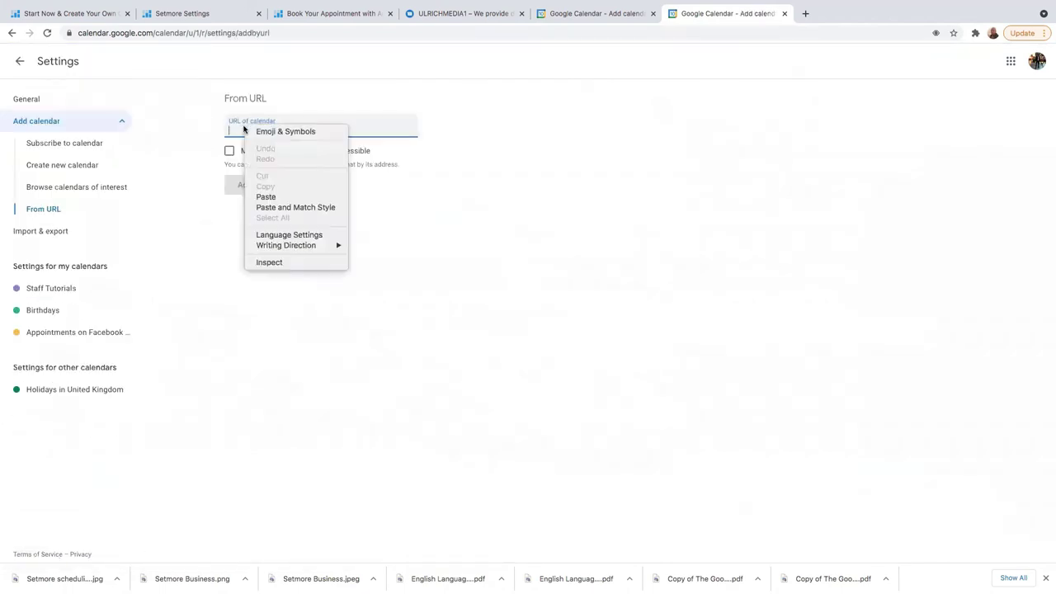
left_click(267, 200)
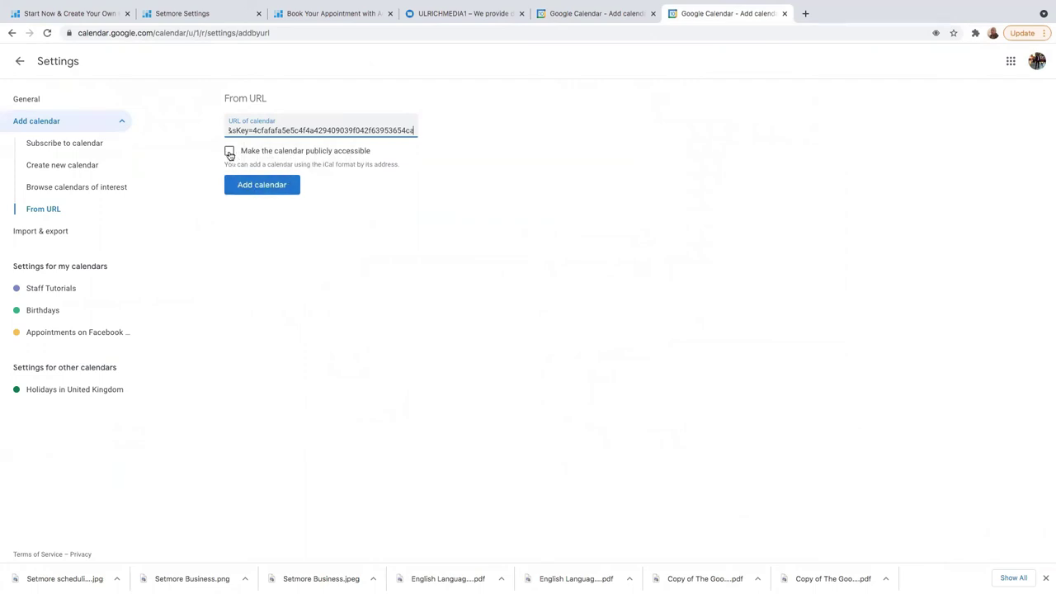
left_click(256, 188)
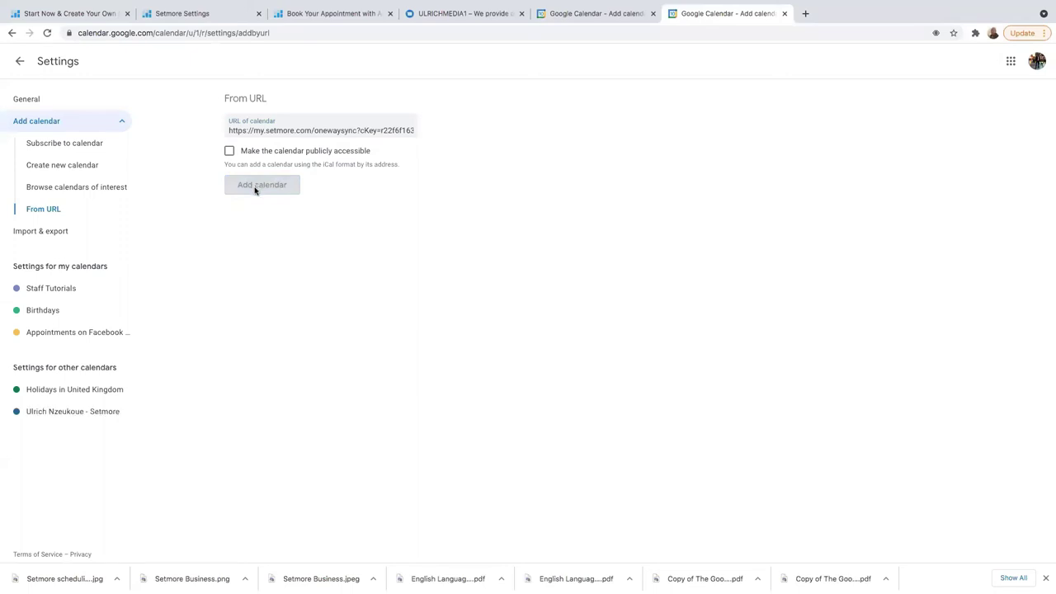
- Check the settings of the added Setmore calendar, and review its synced events in the October 10–16 week view
left_click(47, 412)
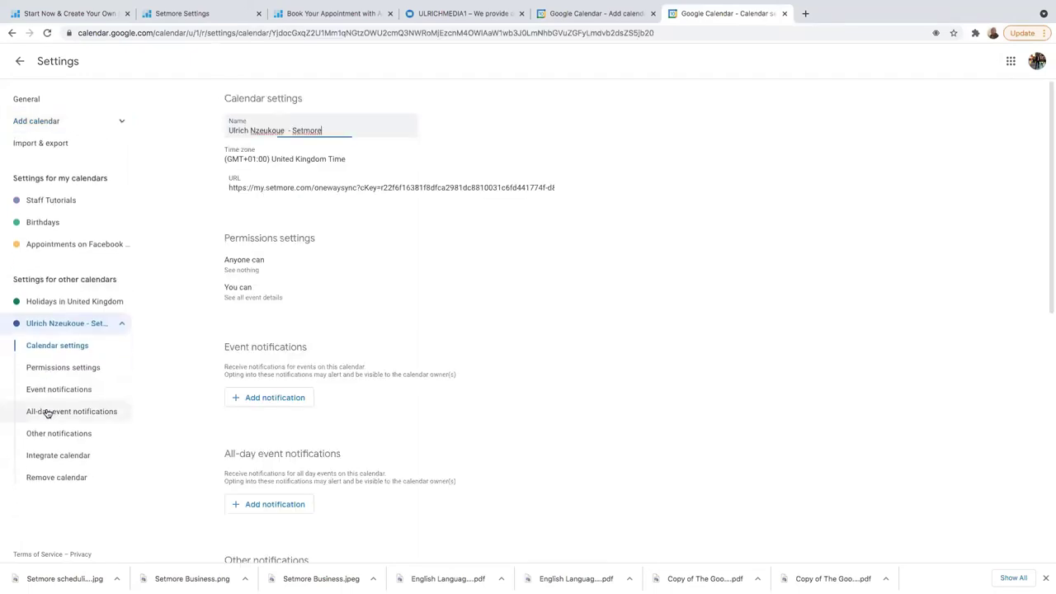
left_click(20, 61)
scroll(368, 236, "up", 3)
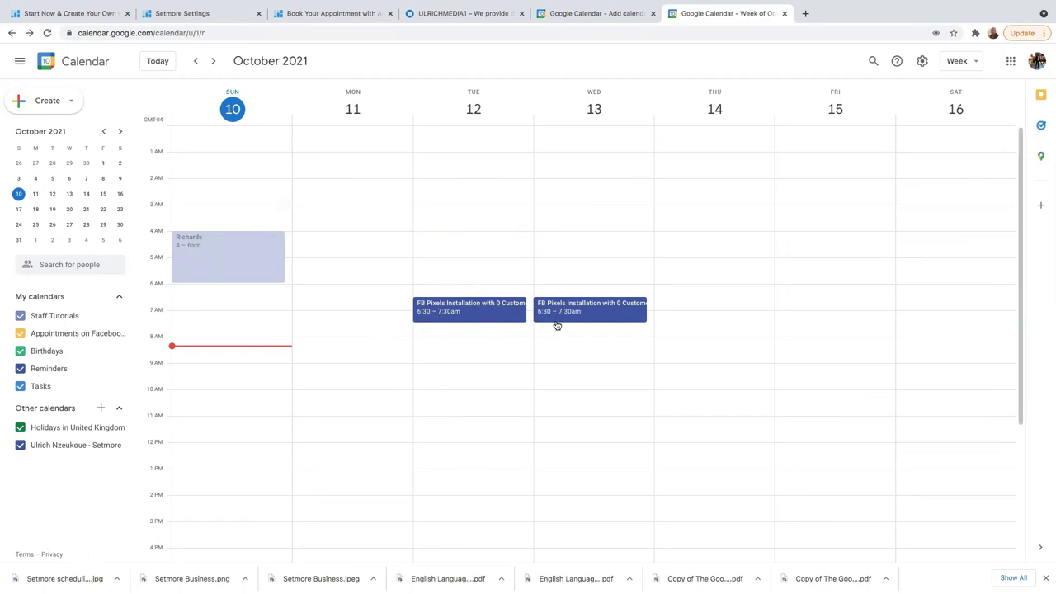
scroll(545, 327, "down", 2)
scroll(544, 328, "down", 3)
scroll(191, 316, "up", 5)
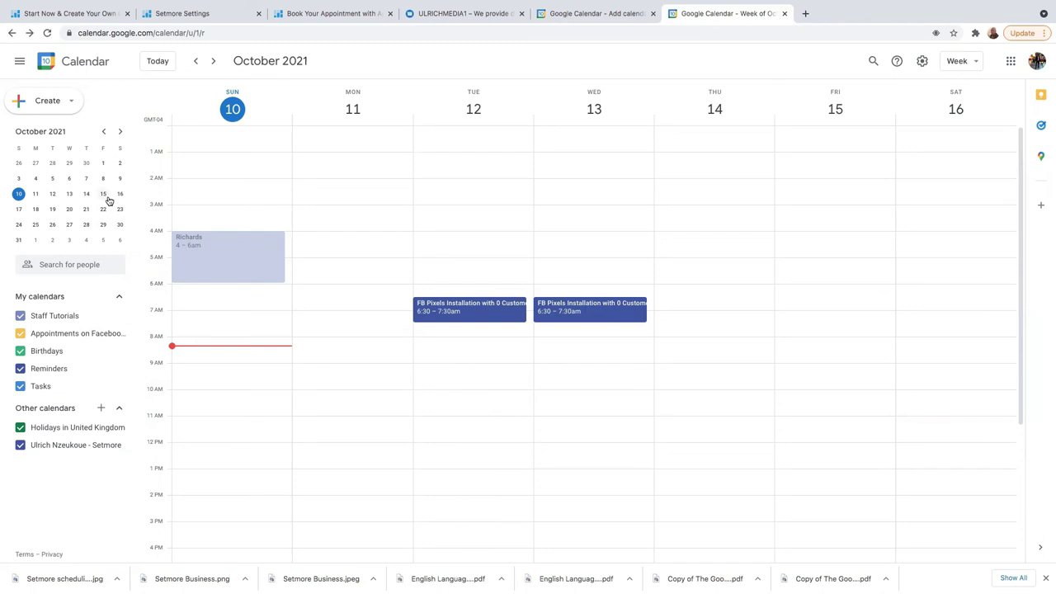
- Switch back to the Setmore settings and open the Setmore dashboard
left_click(313, 38)
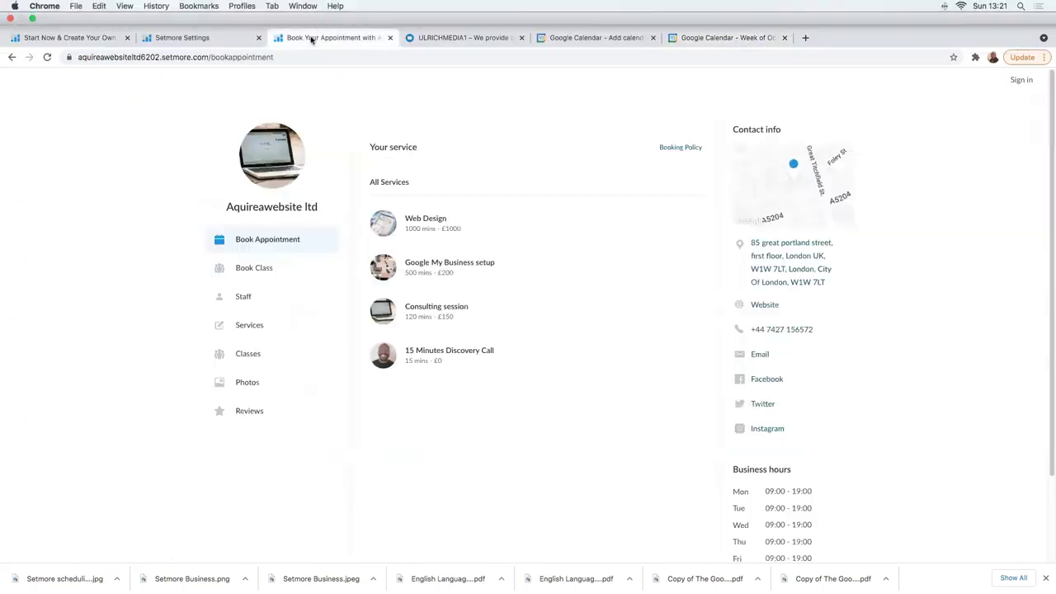
left_click(169, 38)
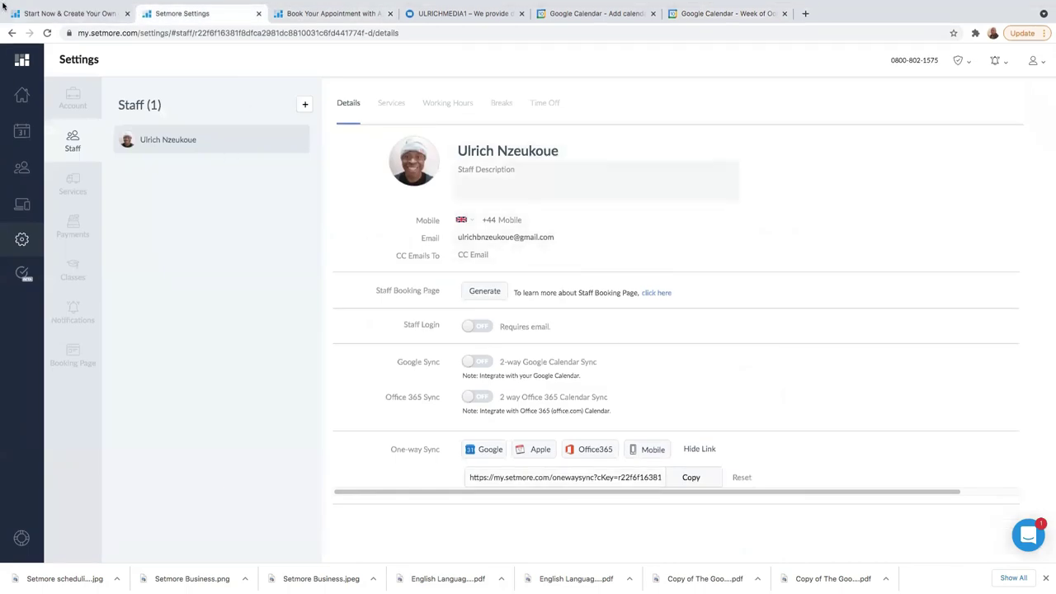
left_click(22, 59)
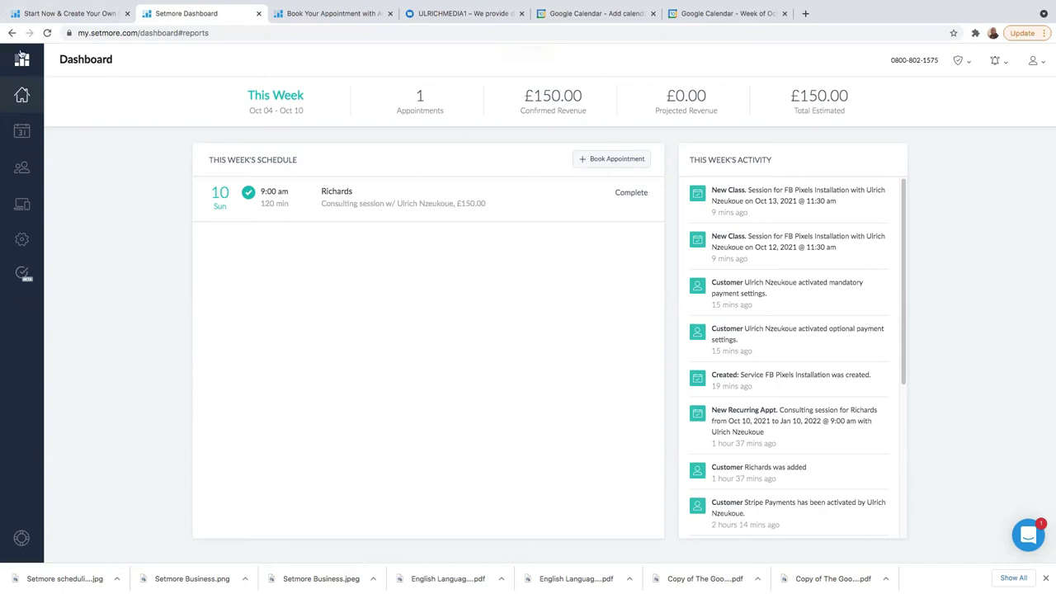
- Start a new appointment for the Consulting session service and set its duration to 60 minutes
left_click(595, 161)
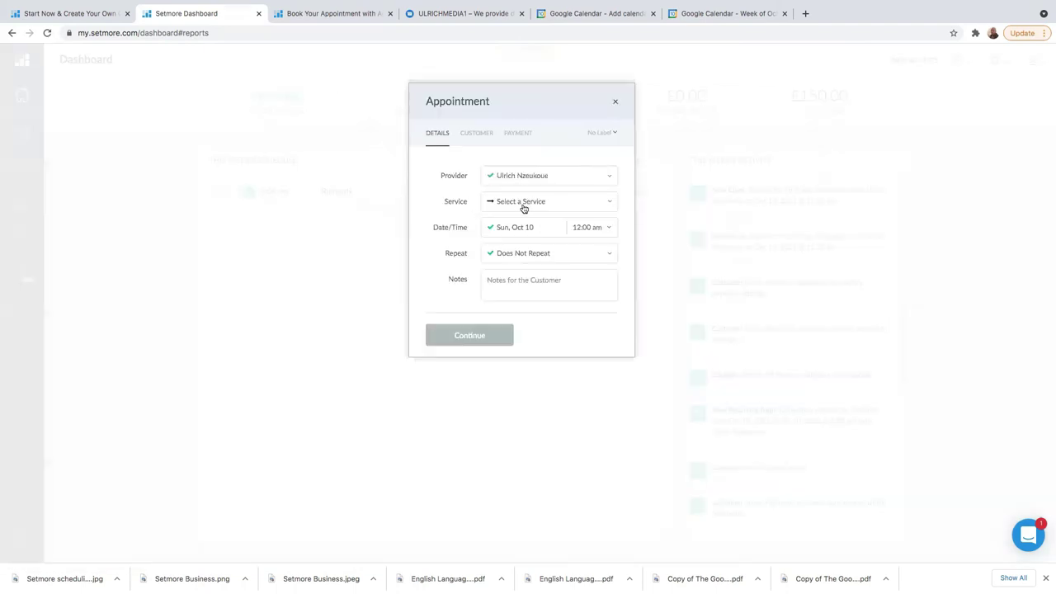
left_click(549, 208)
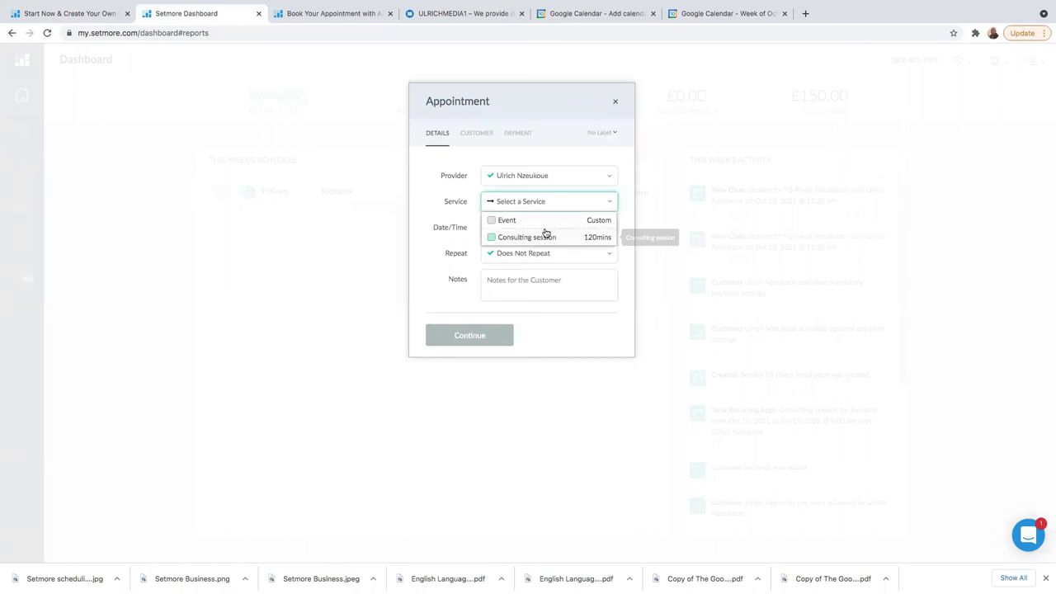
left_click(526, 237)
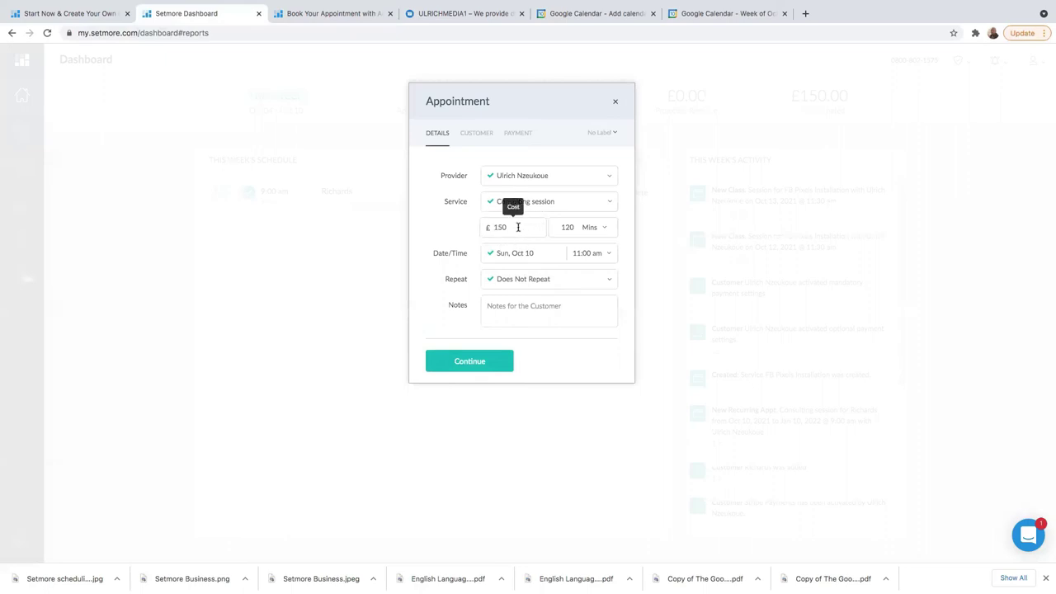
left_click(607, 231)
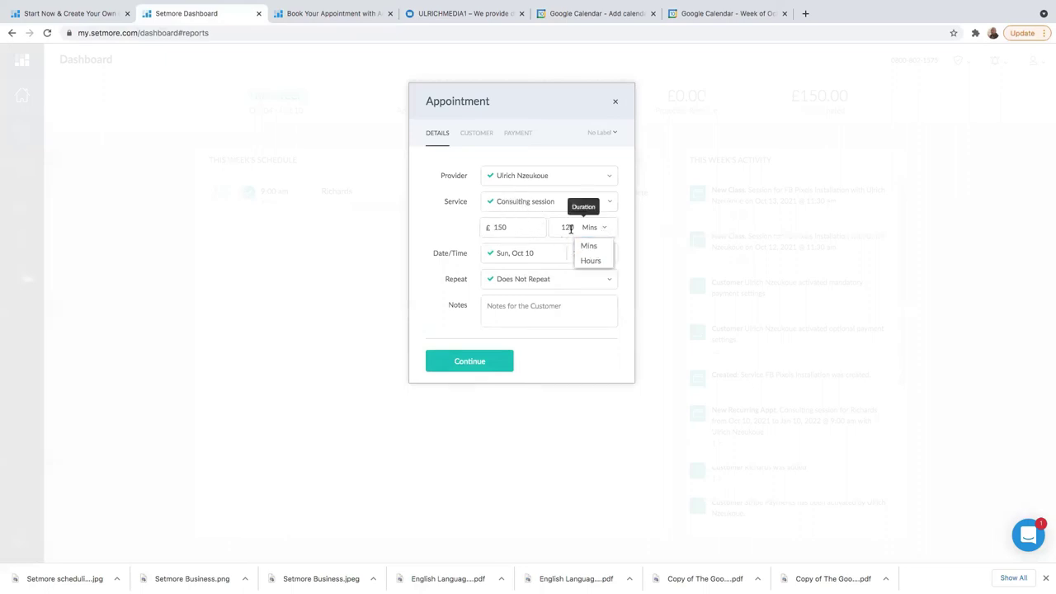
left_click(571, 228)
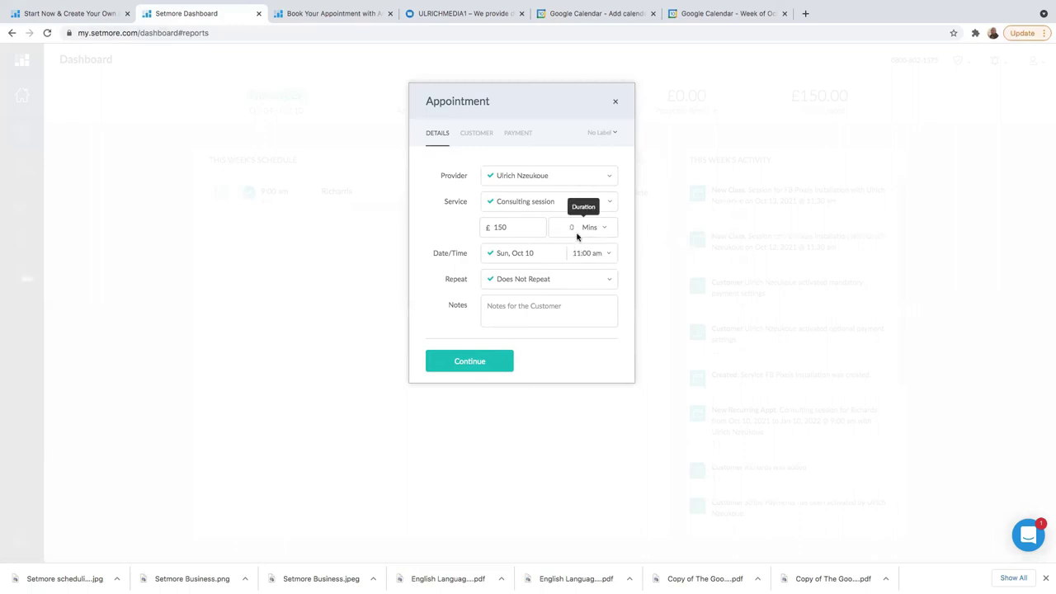
type("60")
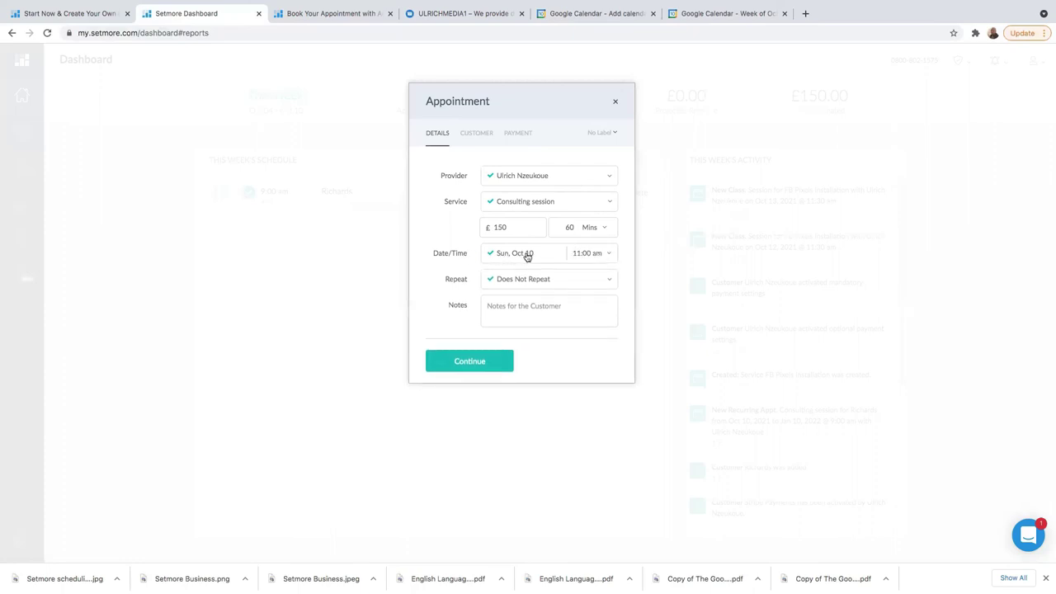
- Set the appointment's date to Thursday, October 14
left_click(527, 255)
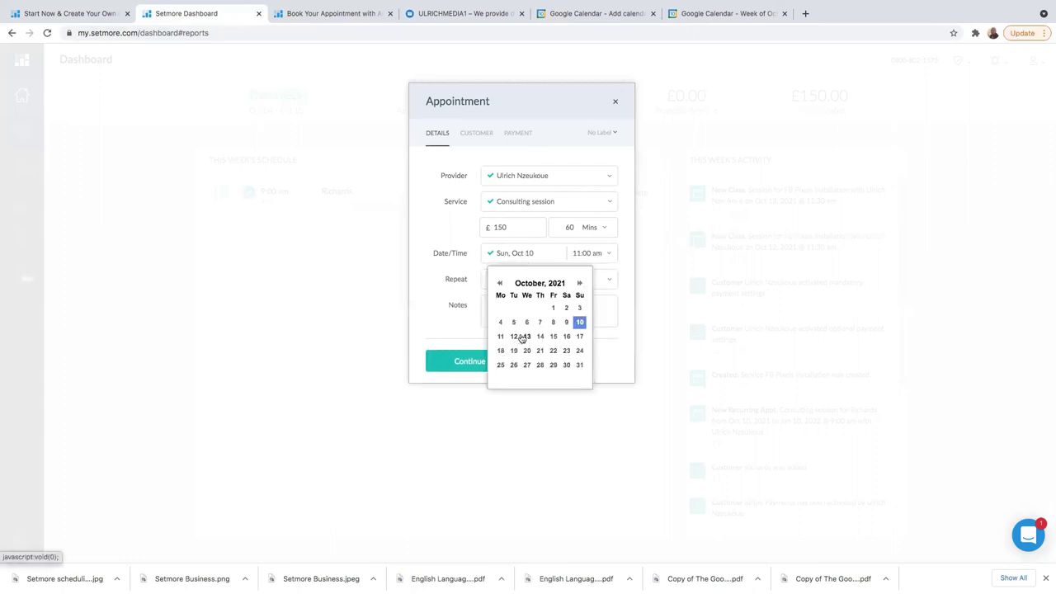
left_click(526, 336)
left_click(531, 255)
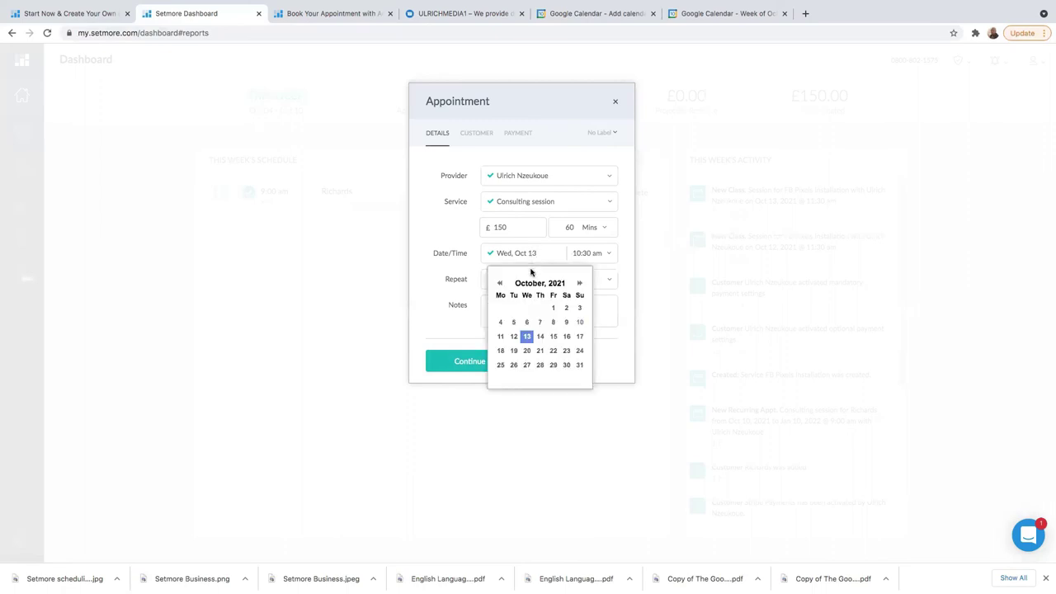
left_click(540, 337)
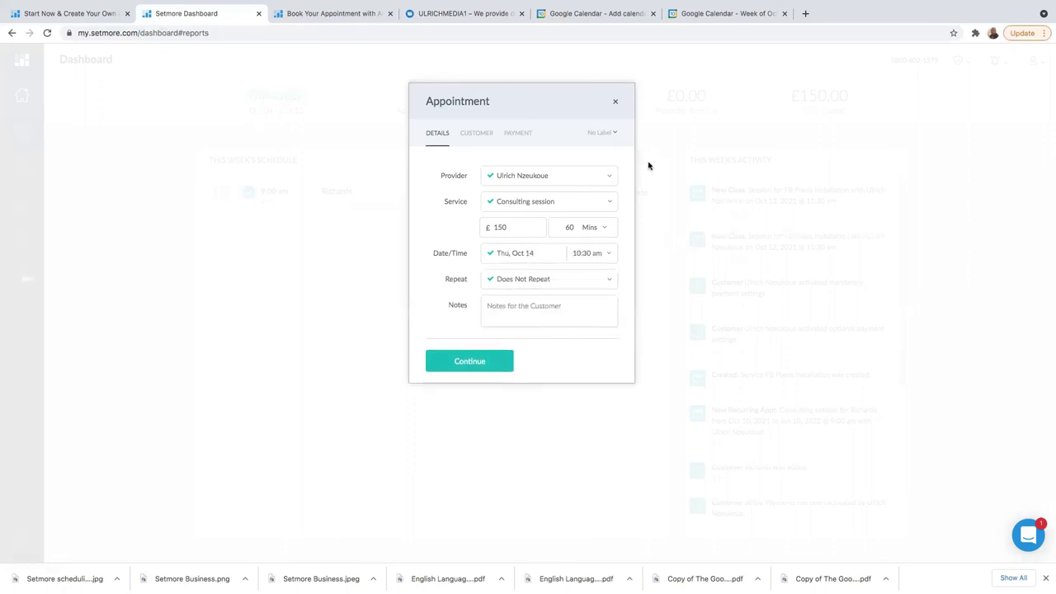
- Make the appointment repeat every working day, ending on Friday, November 26
left_click(606, 283)
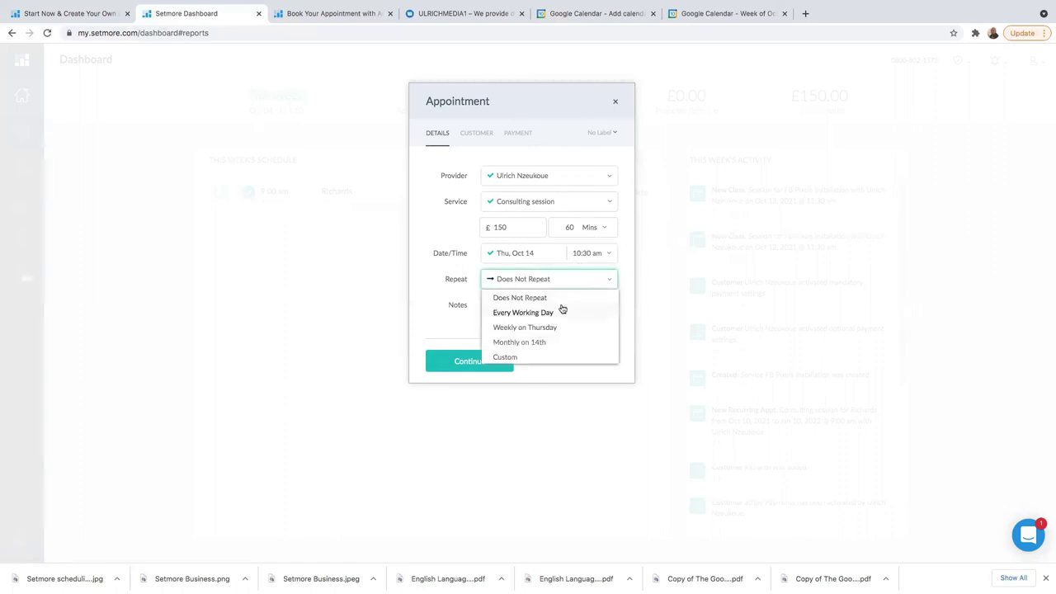
left_click(536, 314)
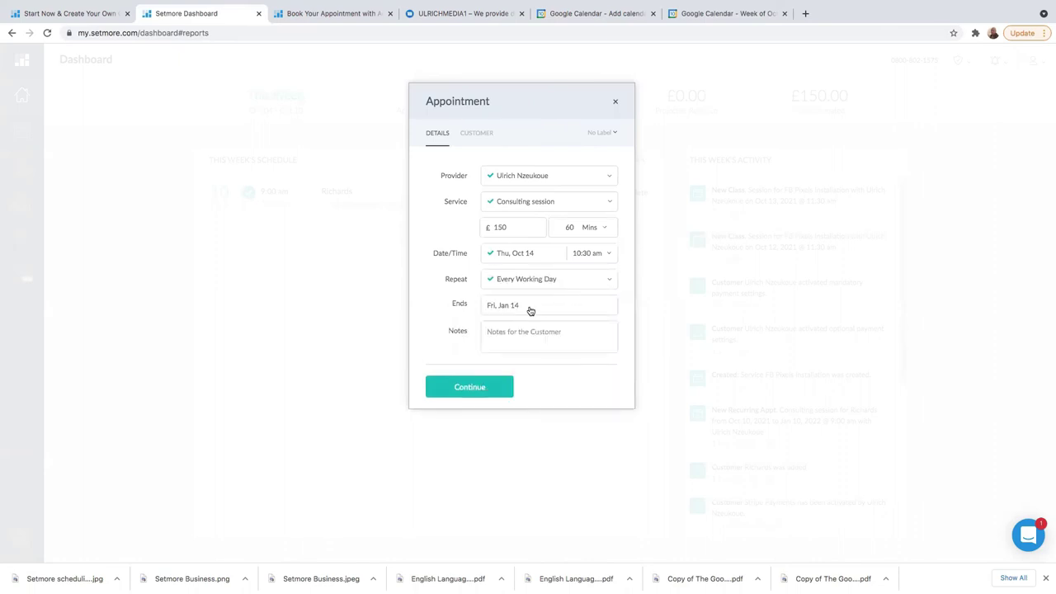
left_click(531, 310)
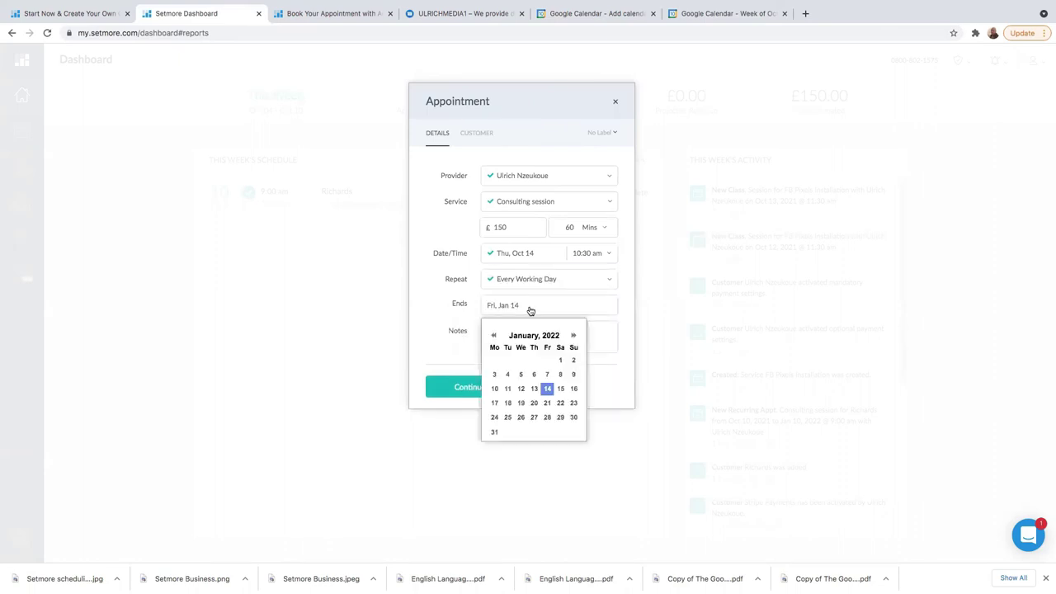
left_click(493, 335)
left_click(493, 335)
left_click(493, 335)
left_click(574, 334)
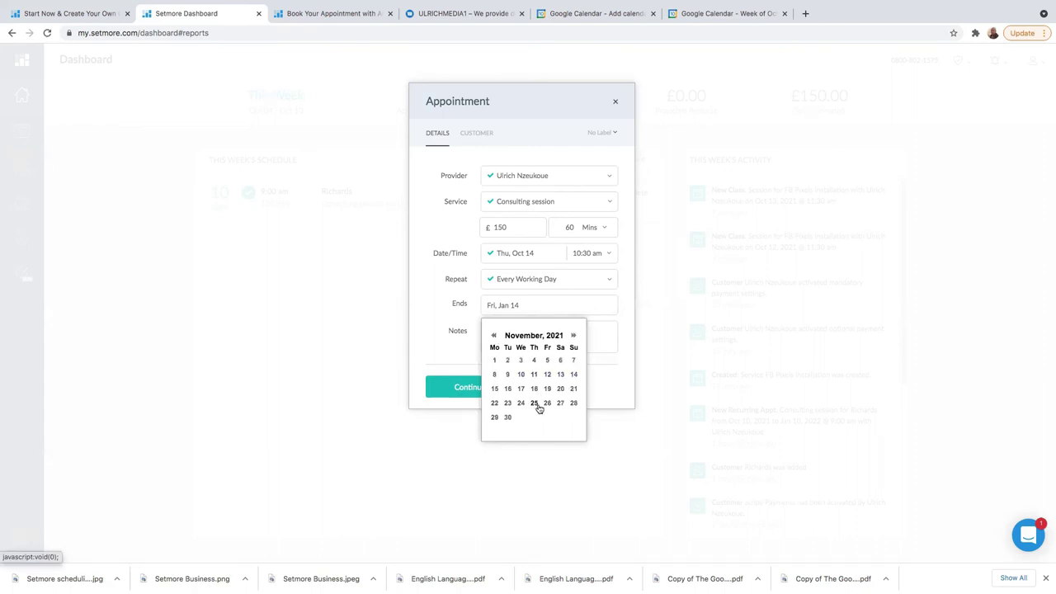
left_click(546, 404)
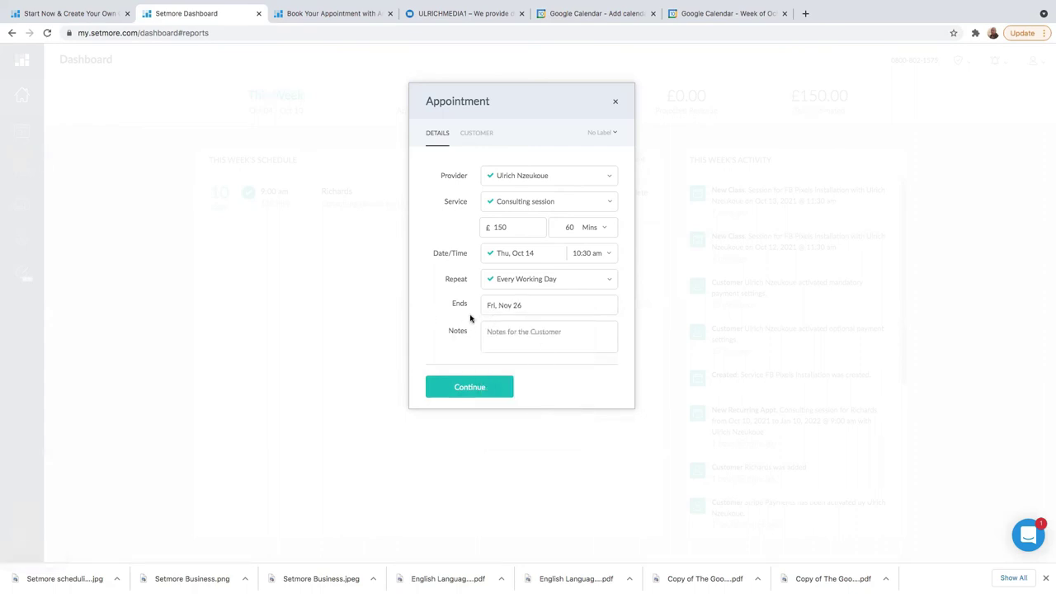
- Leave the notes empty, continue to the appointment's customer selection, and try searching for an existing customer before clearing the search
left_click(502, 334)
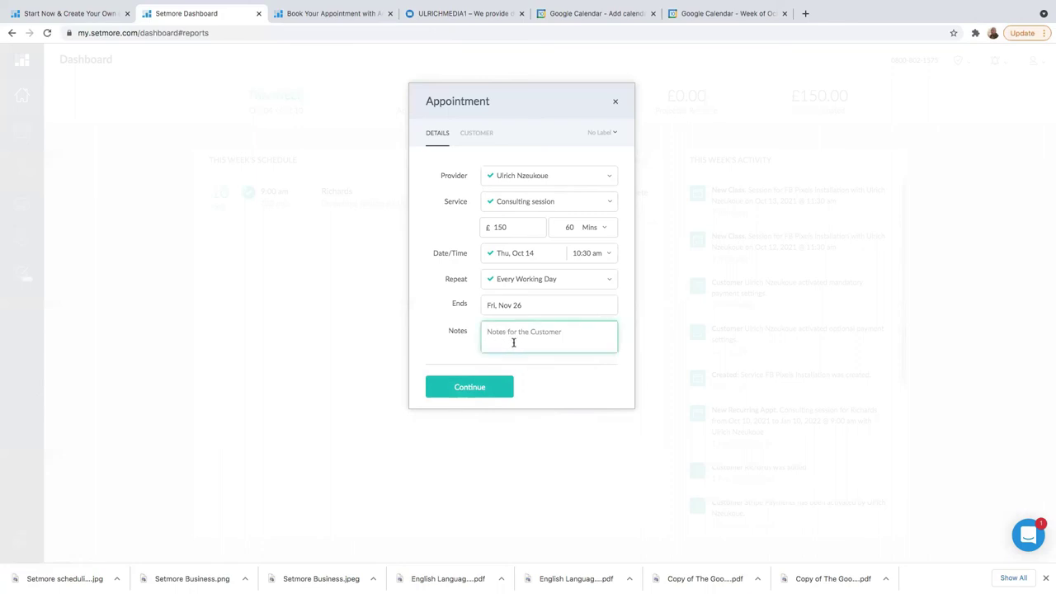
left_click(471, 389)
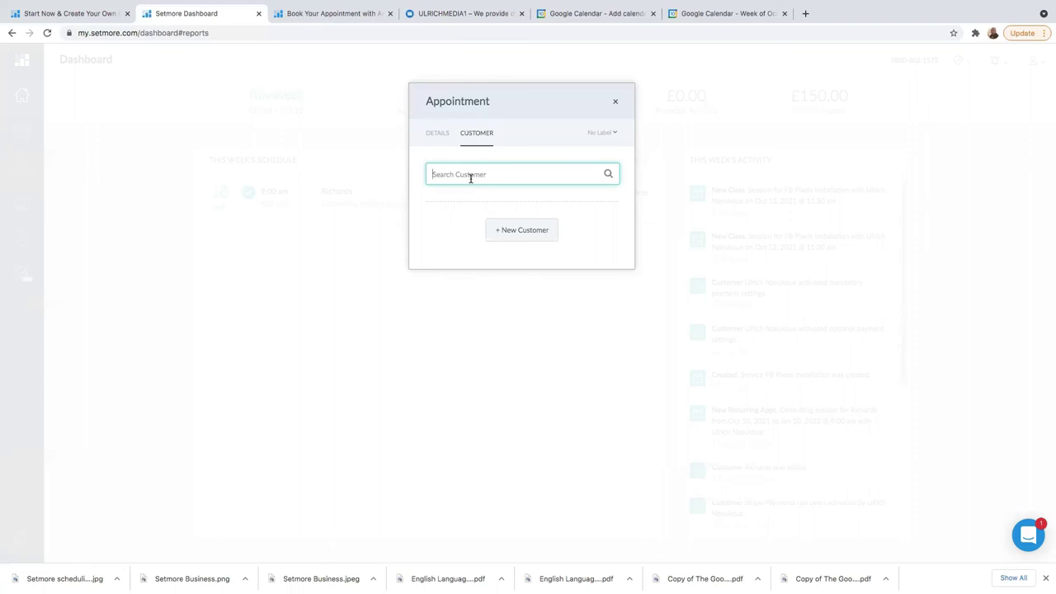
type("ri")
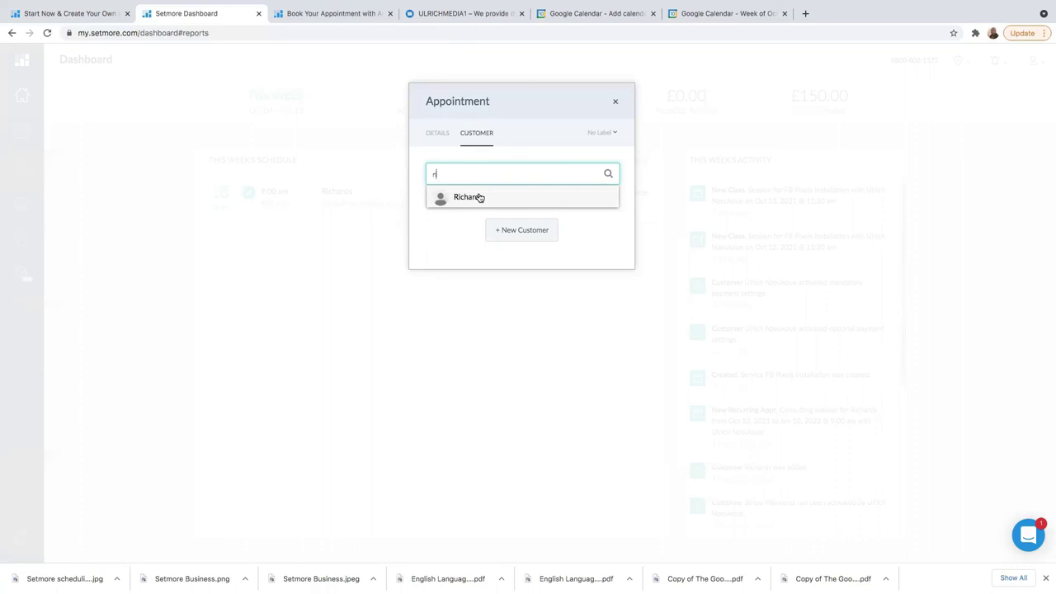
key("BackSpace")
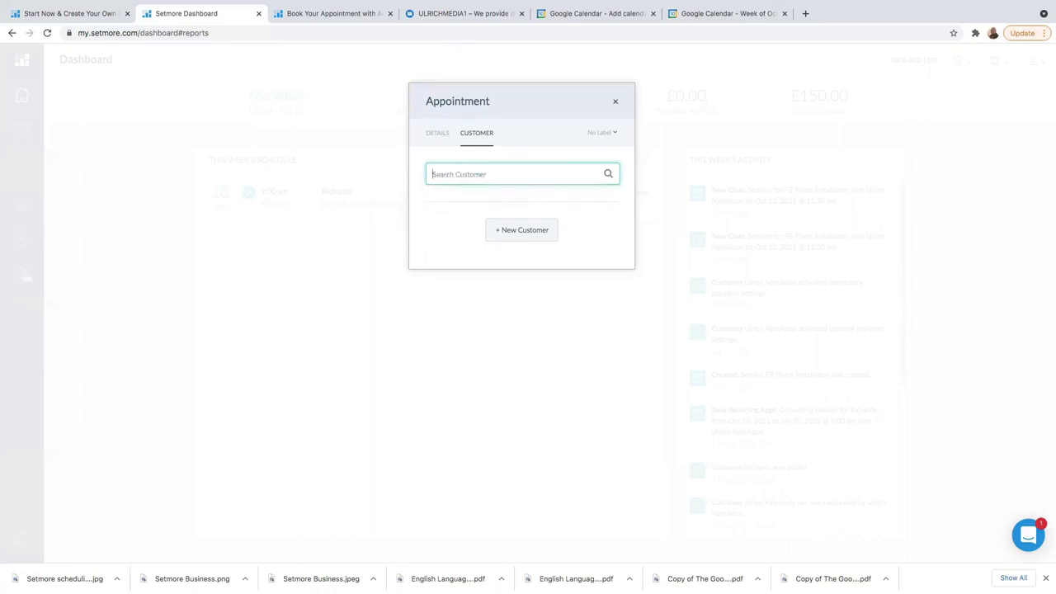
- Create a new customer named Friend for the appointment, review the customer fields, and save the appointment
left_click(519, 232)
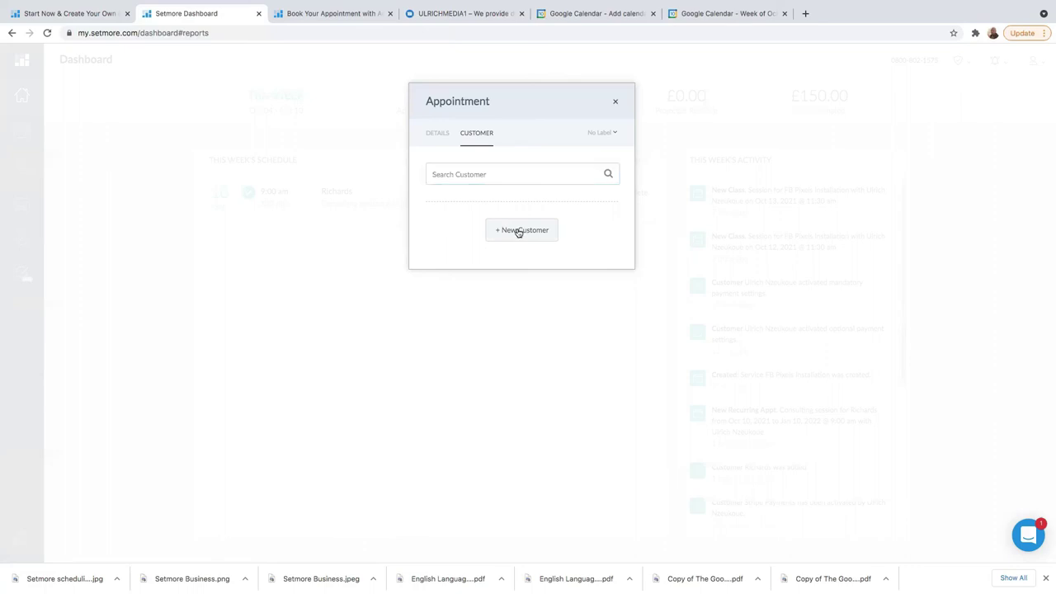
type("Friend")
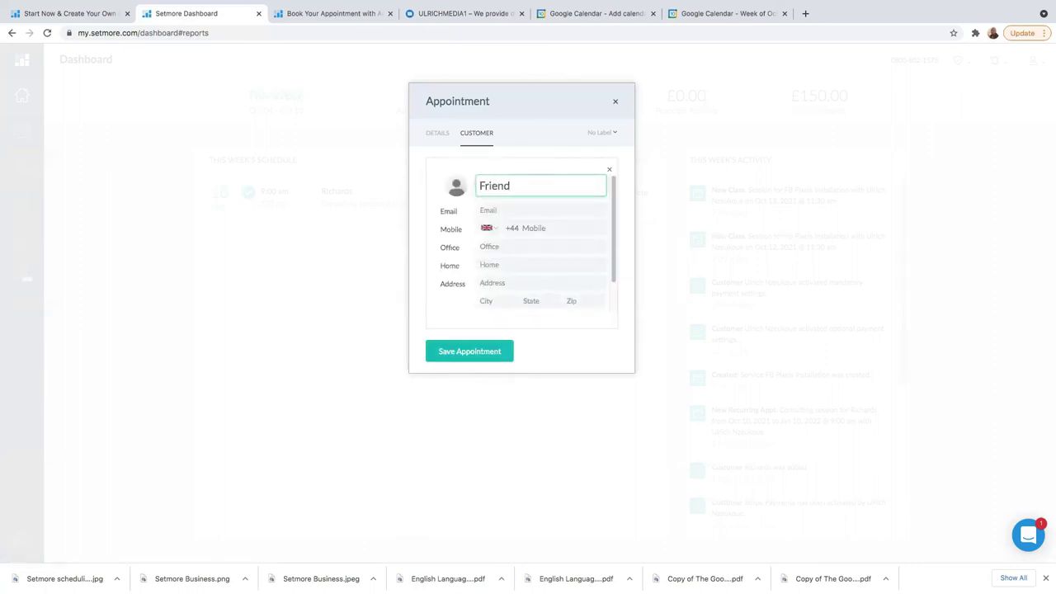
scroll(569, 276, "down", 2)
scroll(545, 261, "up", 2)
scroll(534, 283, "down", 1)
scroll(531, 269, "up", 1)
left_click(467, 351)
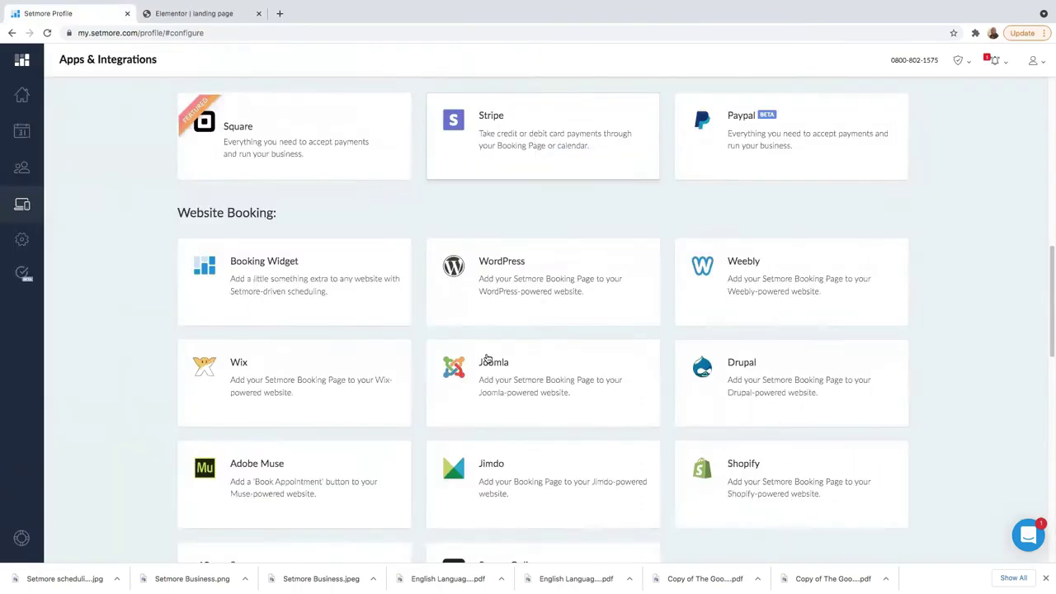
- Open the public booking page from Apps & Integrations, accept its booking policy notice, and copy the page's web address
scroll(523, 199, "down", 2)
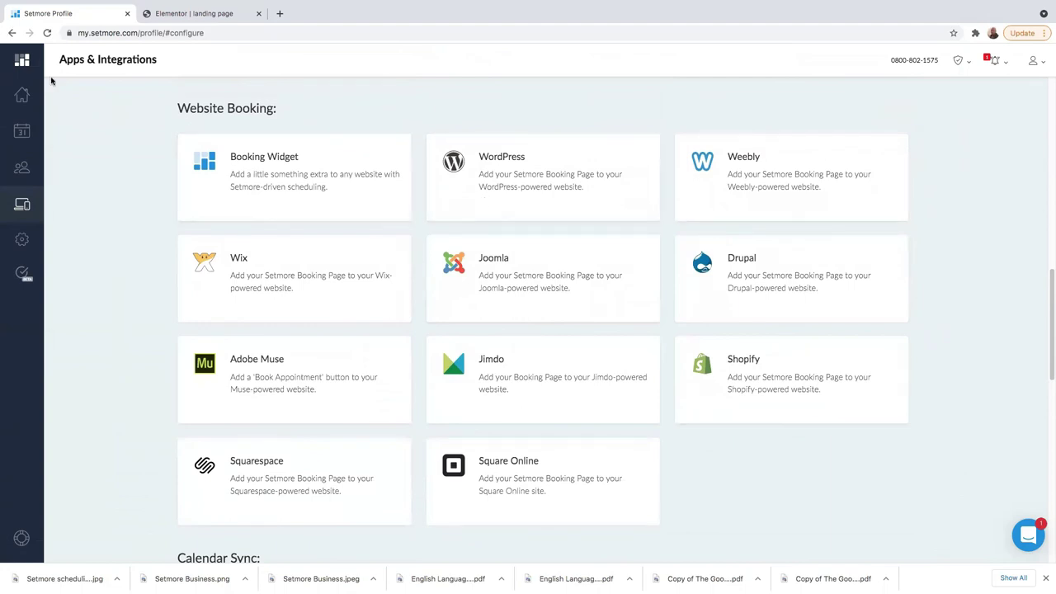
scroll(52, 80, "up", 10)
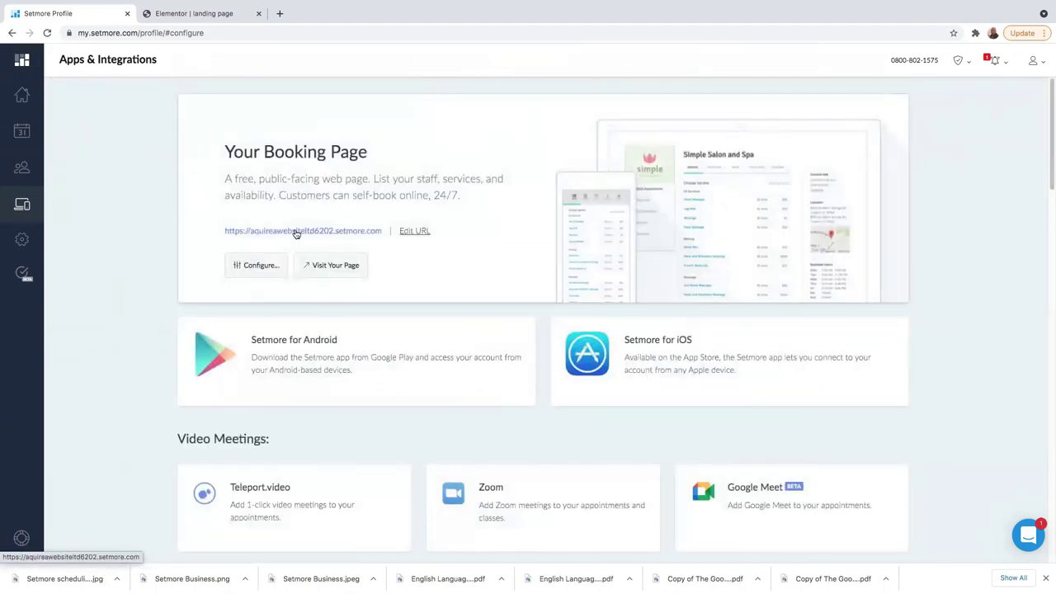
left_click(297, 231)
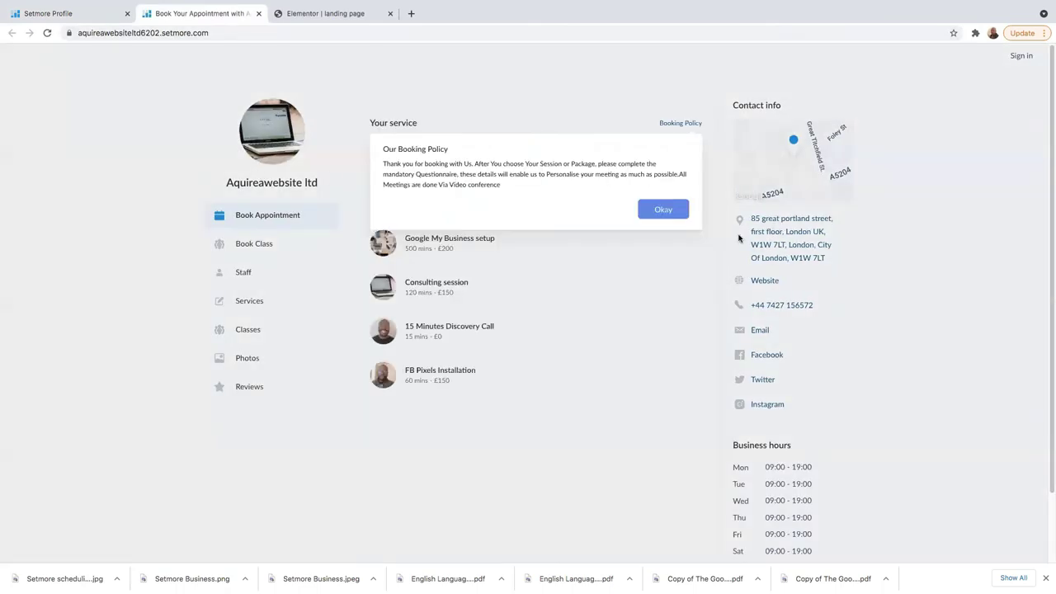
left_click(664, 211)
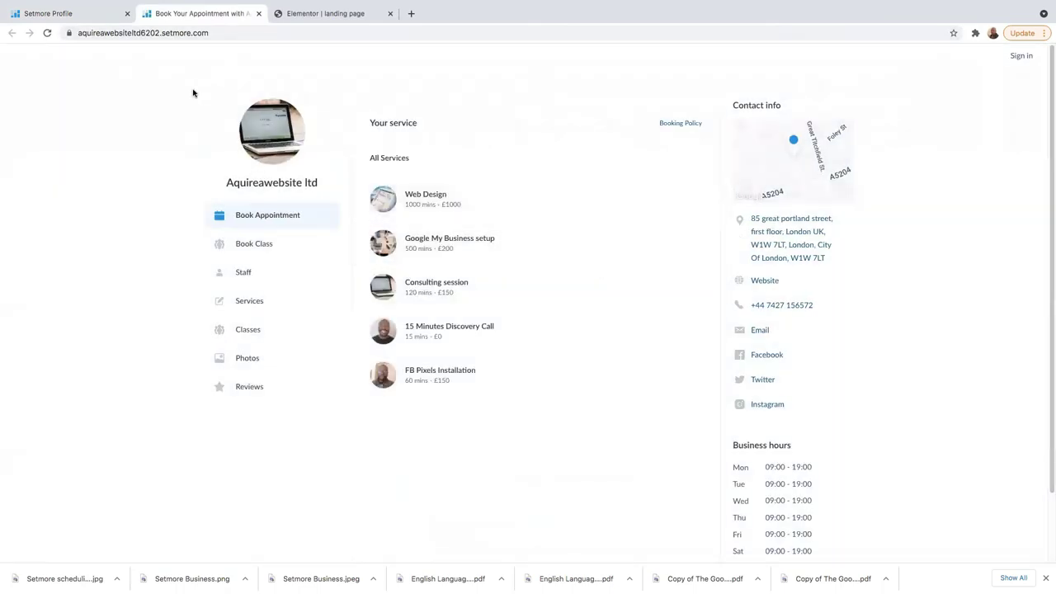
left_click(218, 33)
right_click(162, 33)
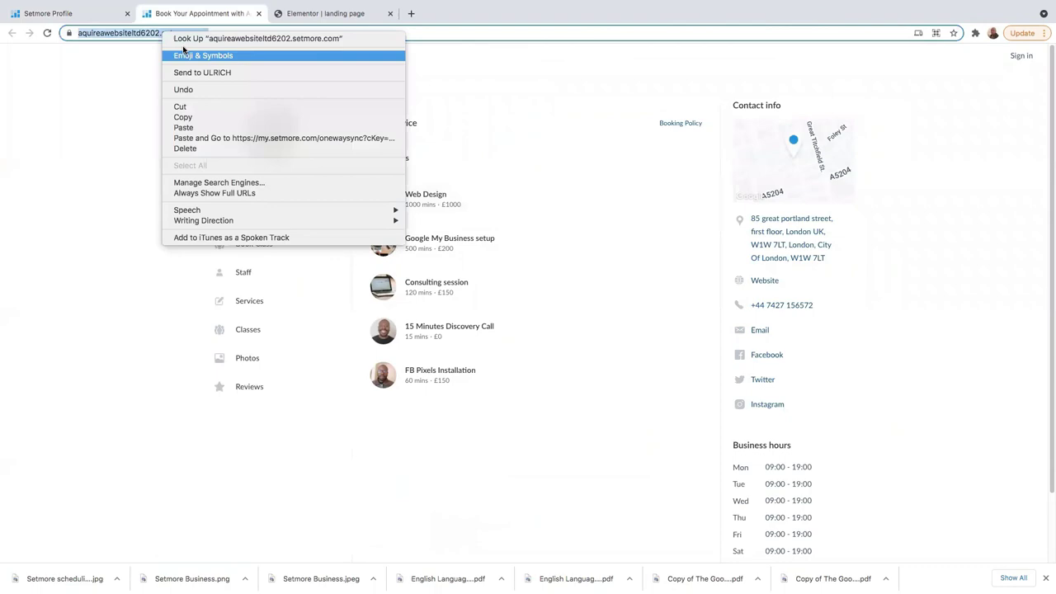
left_click(199, 124)
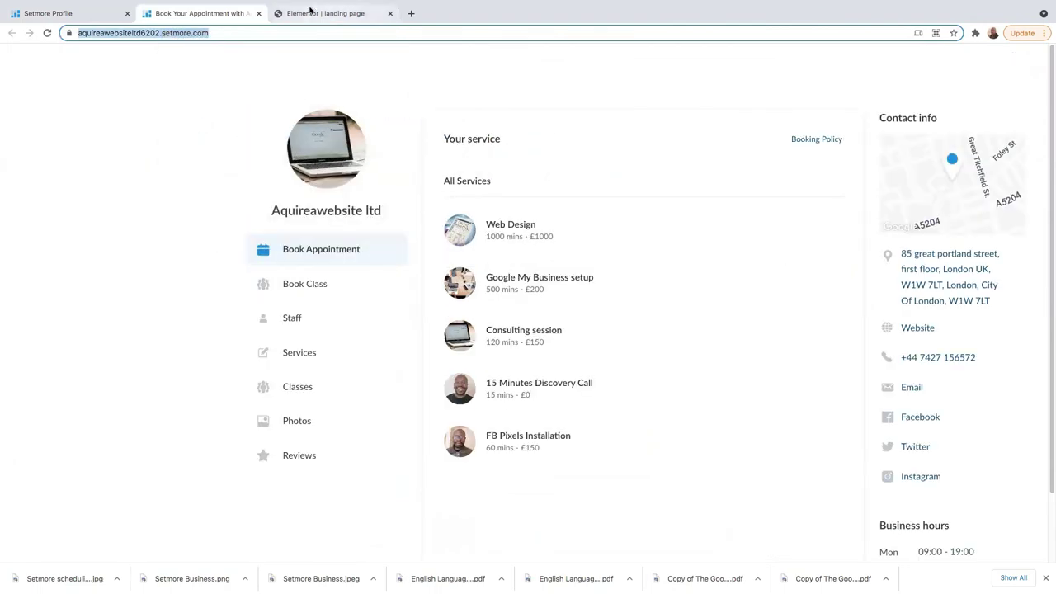
- In the Elementor landing page, replace the "Request Your Free Discovery call" button's link with the copied booking page address and update the page
left_click(308, 12)
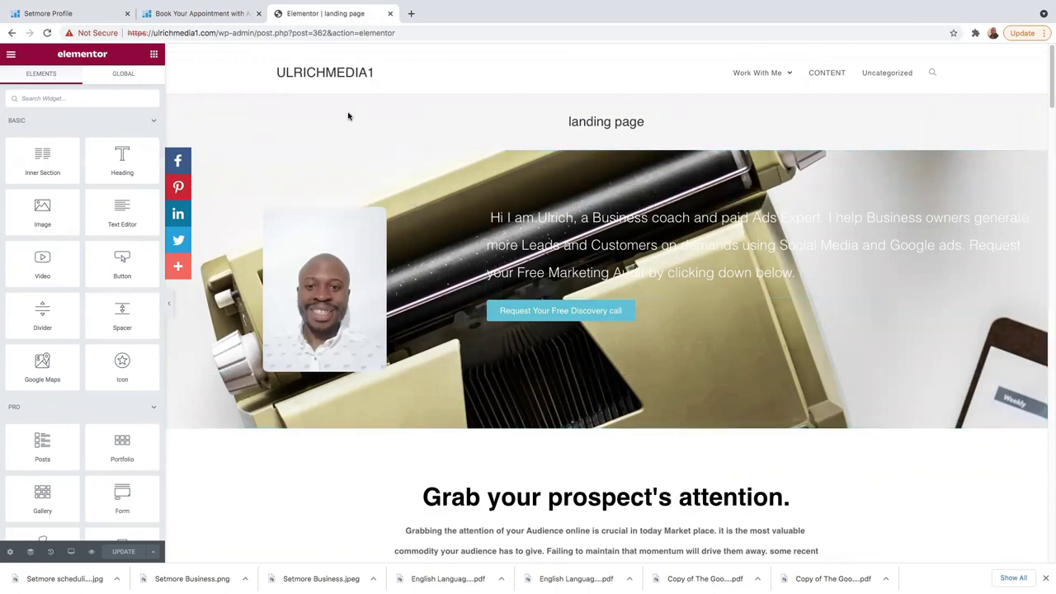
left_click(538, 312)
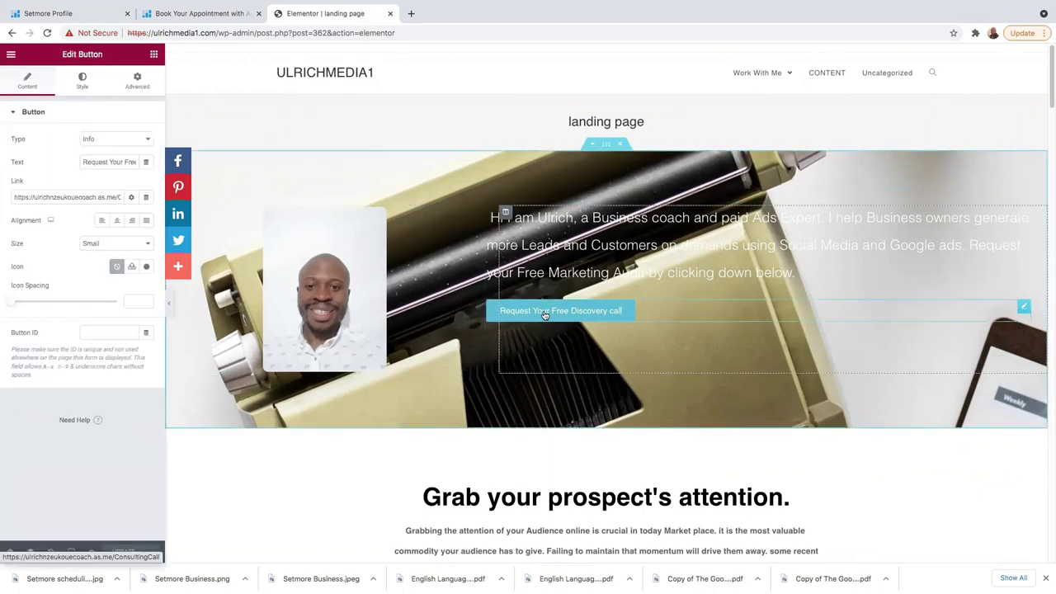
triple_click(14, 197)
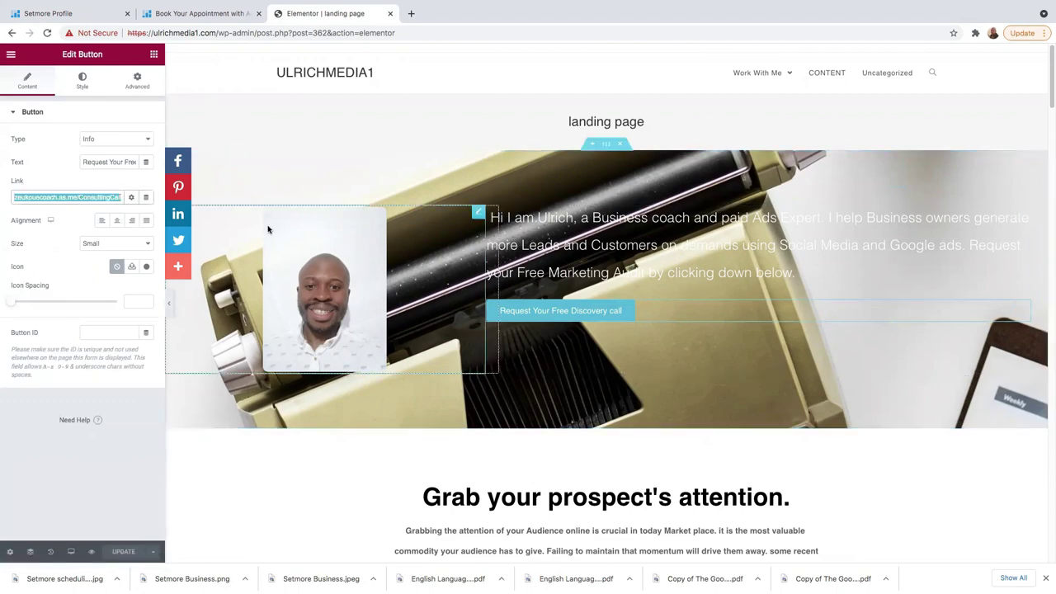
key("BackSpace")
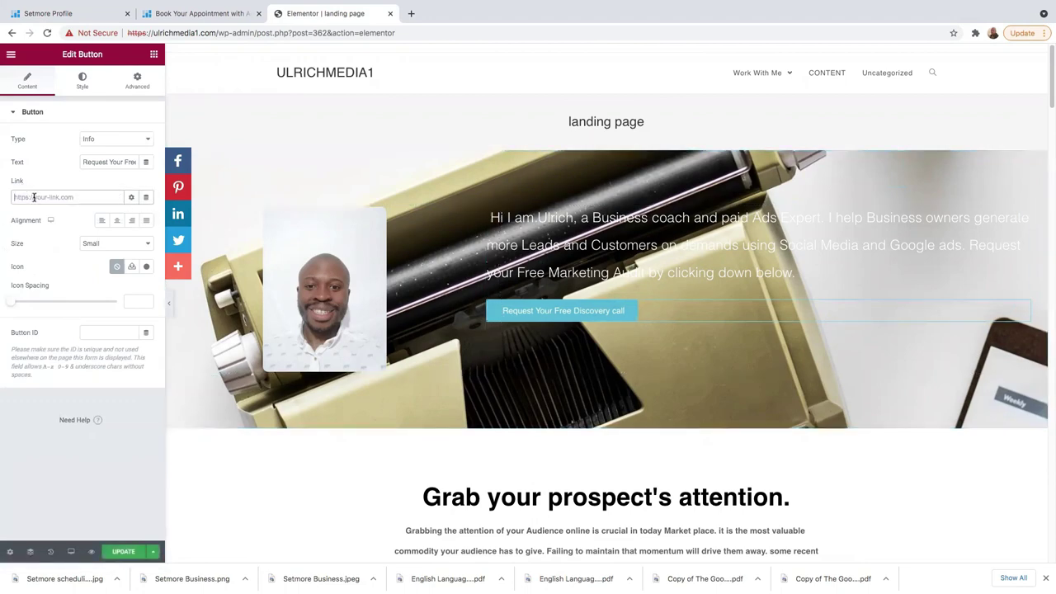
right_click(33, 197)
left_click(56, 269)
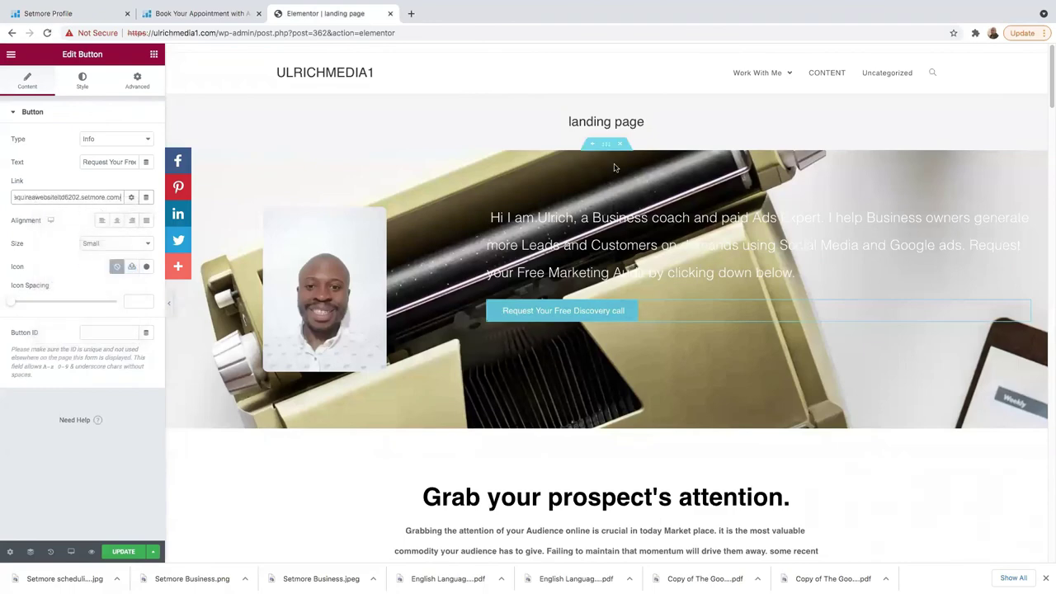
left_click(123, 555)
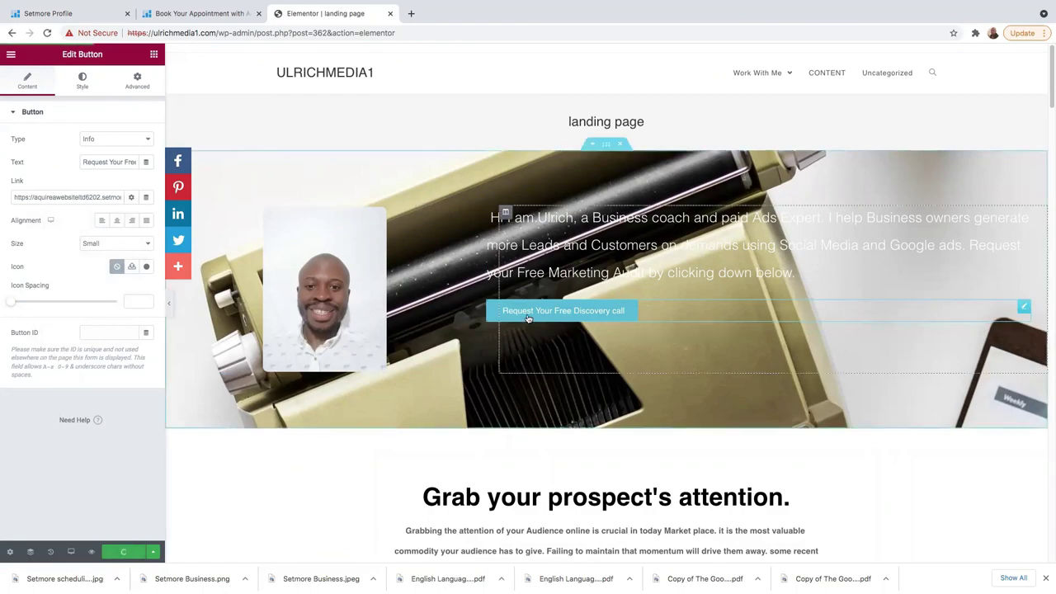
- Replace the link of the "Book Your Free Strategy Session Now" button with the copied booking page address and update the page
scroll(702, 430, "down", 5)
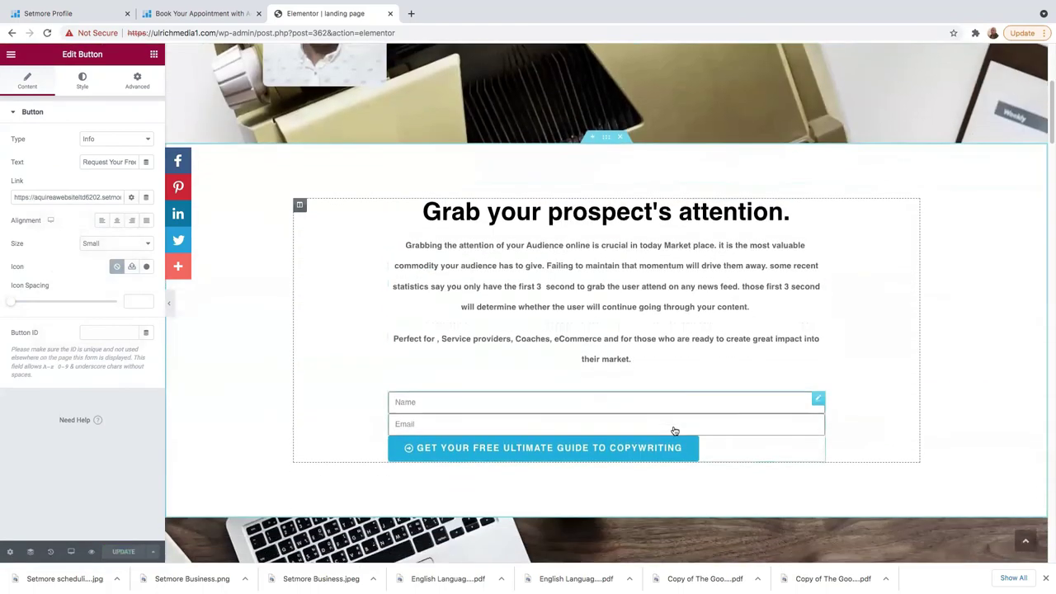
scroll(651, 420, "down", 8)
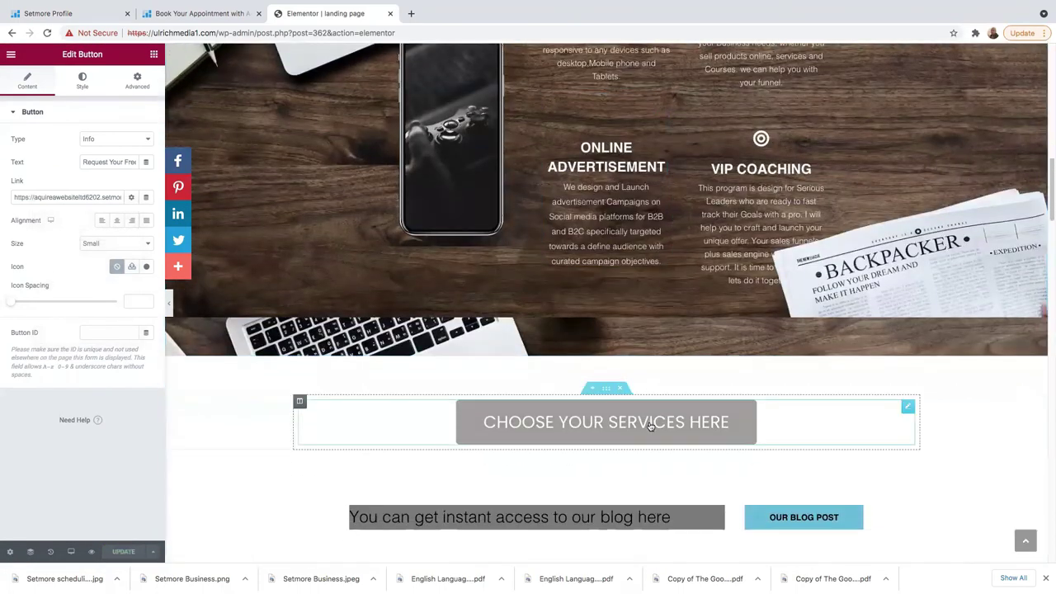
scroll(636, 295, "down", 5)
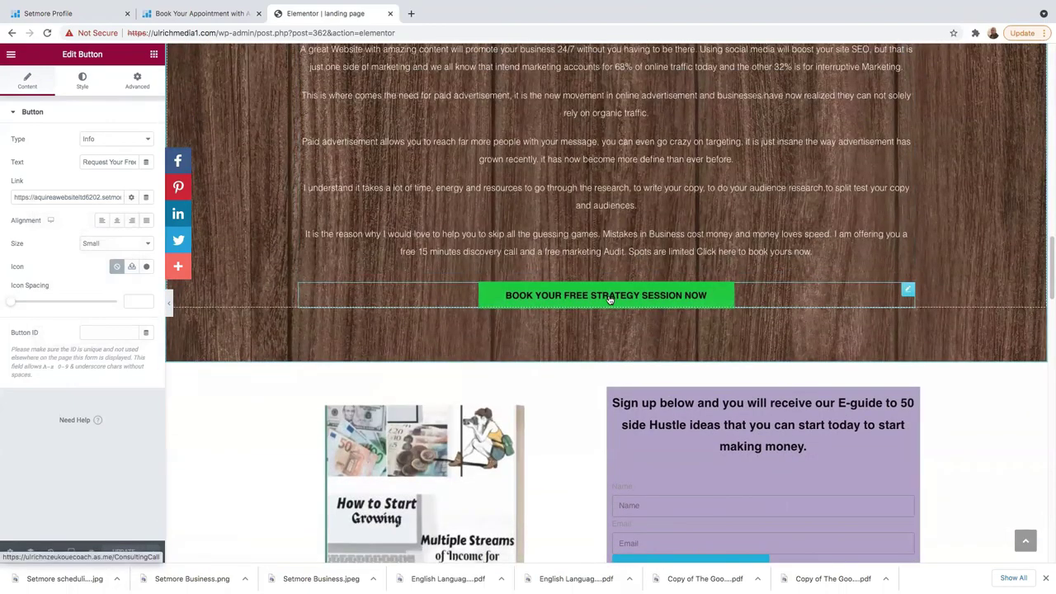
left_click(609, 299)
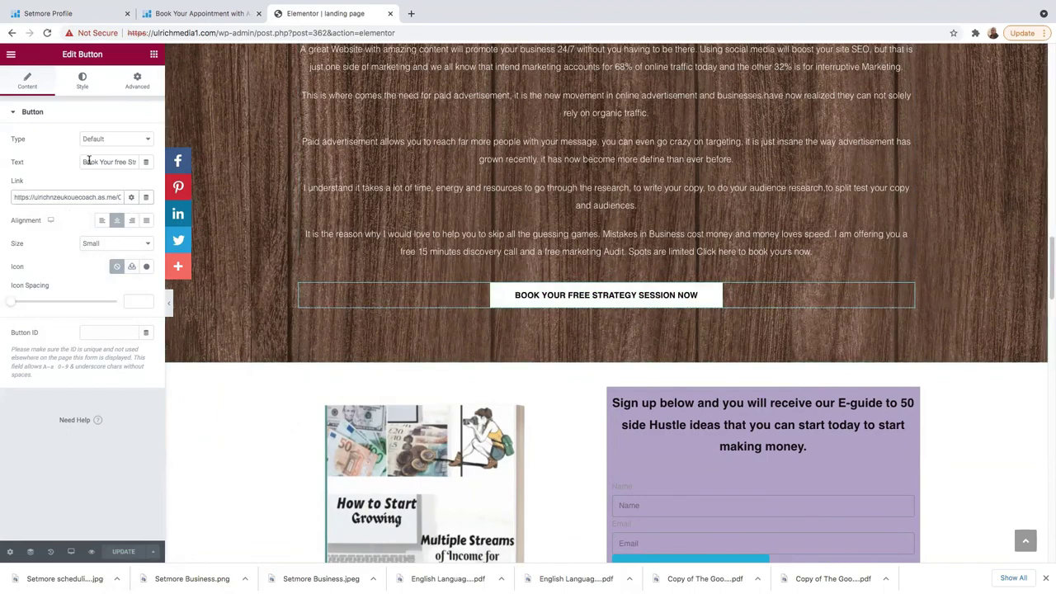
triple_click(13, 196)
key("BackSpace")
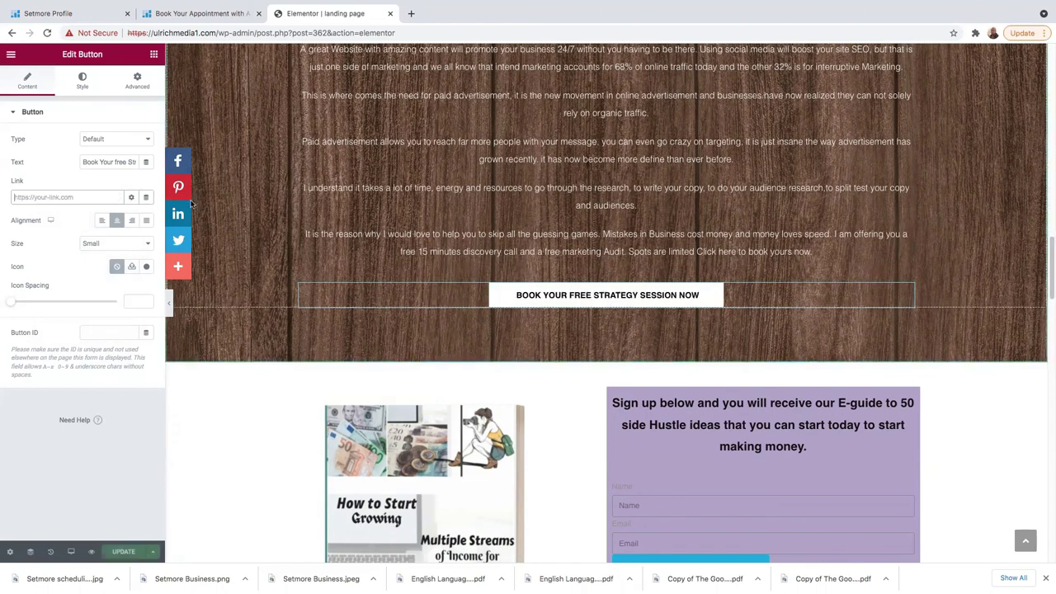
right_click(12, 198)
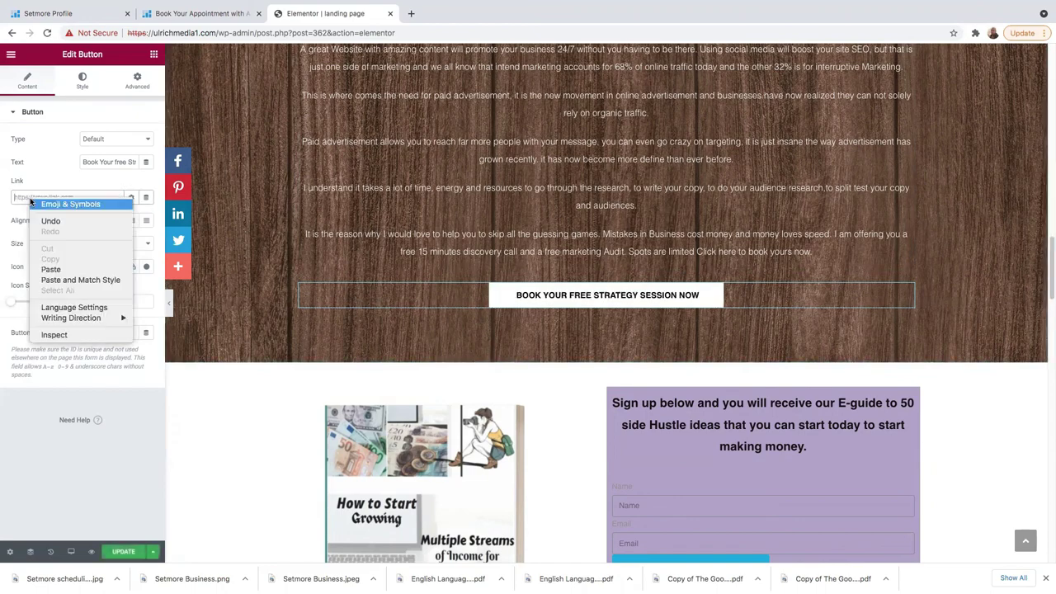
left_click(51, 270)
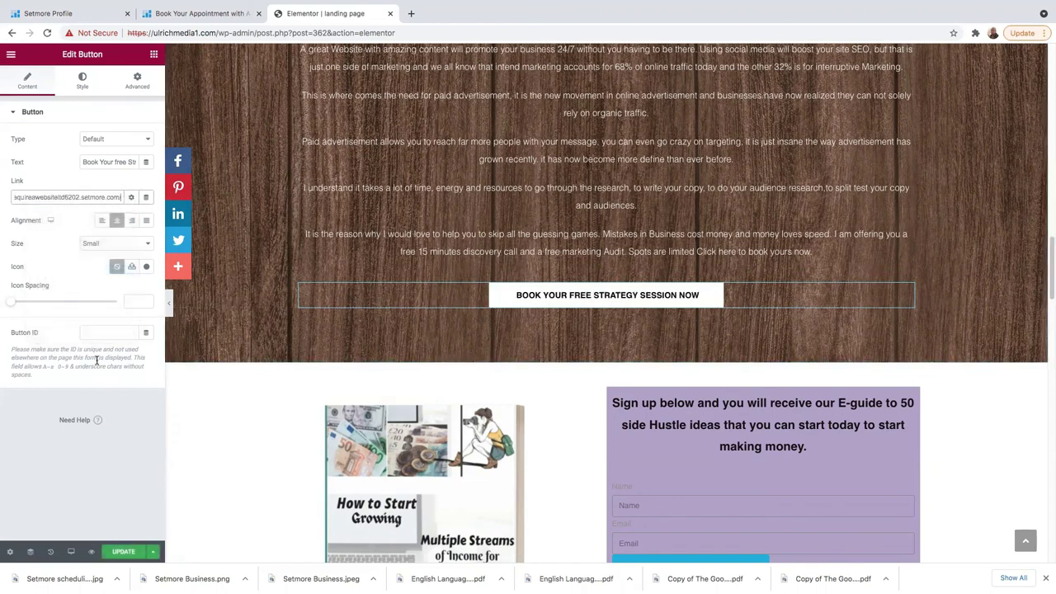
left_click(123, 551)
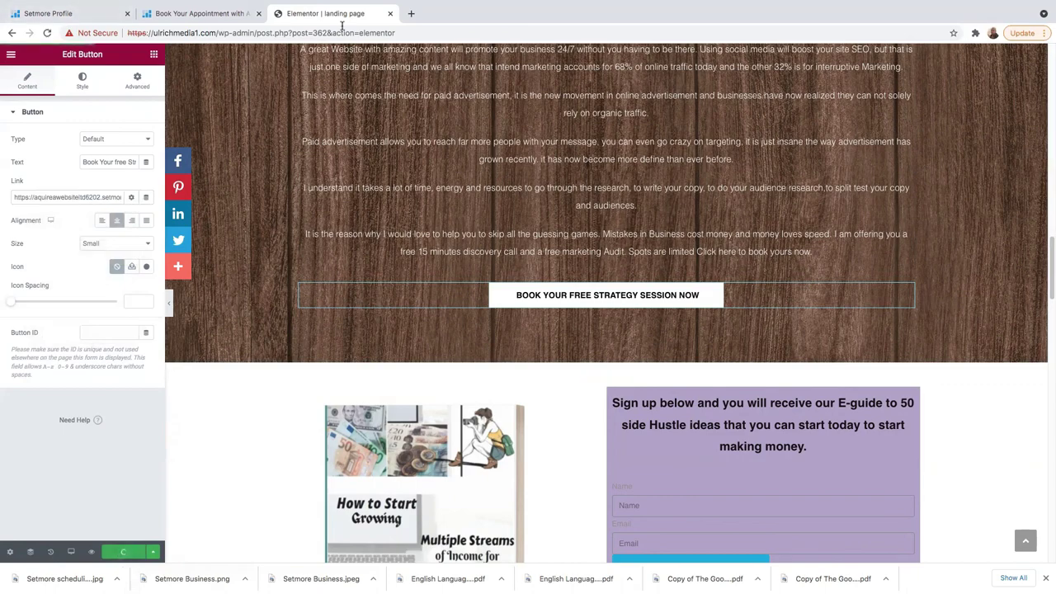
- Open ulrichmedia1.com in a new tab, test the "Request Your Free Discovery call" button, and accept the booking policy notice
left_click(411, 13)
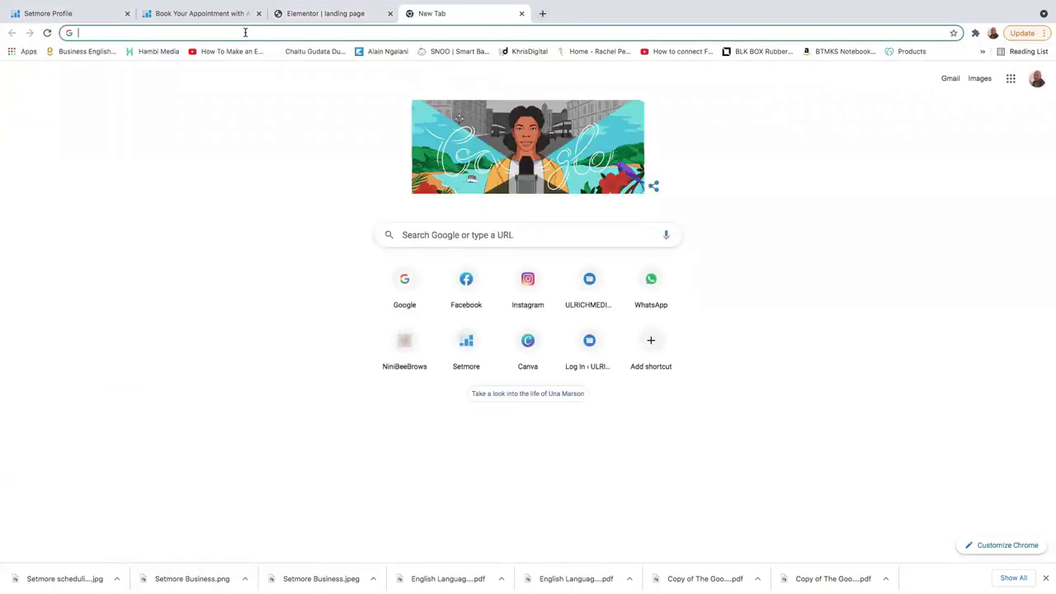
type("ulrichmedia1.com")
key("Return")
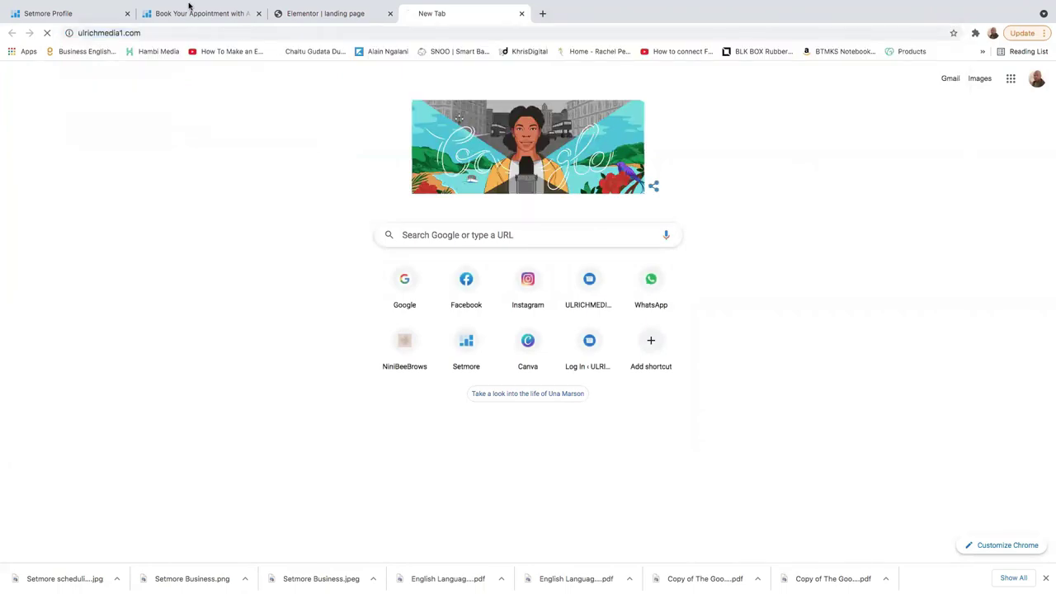
left_click(312, 15)
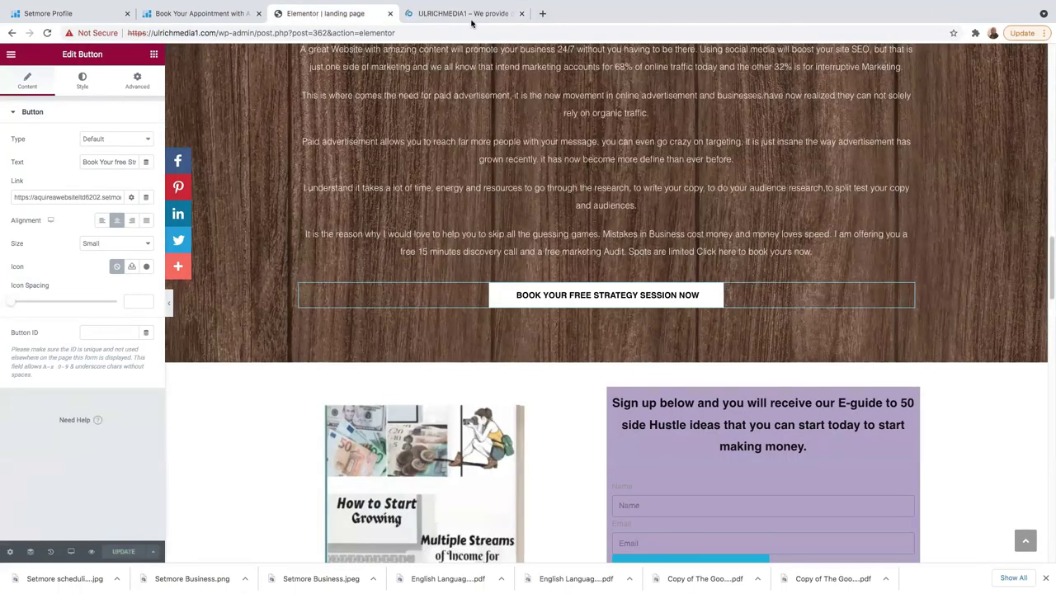
left_click(463, 13)
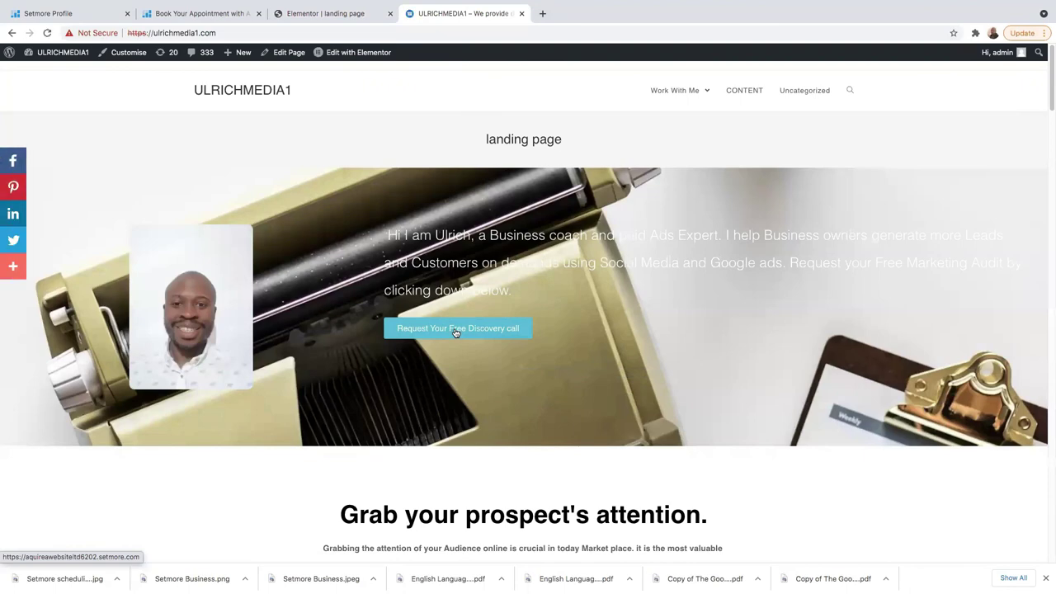
left_click(455, 330)
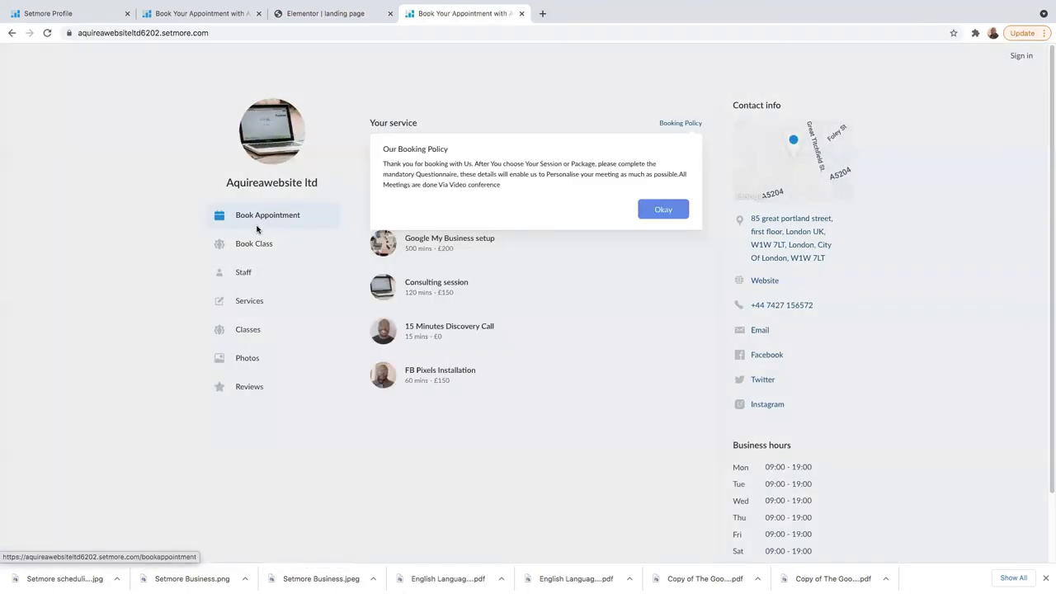
left_click(662, 213)
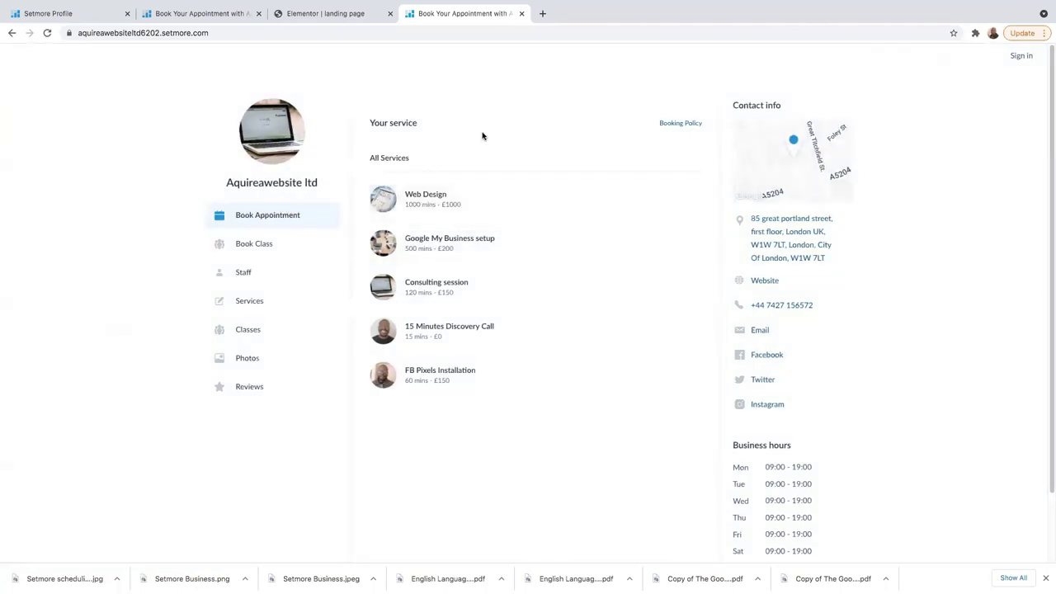